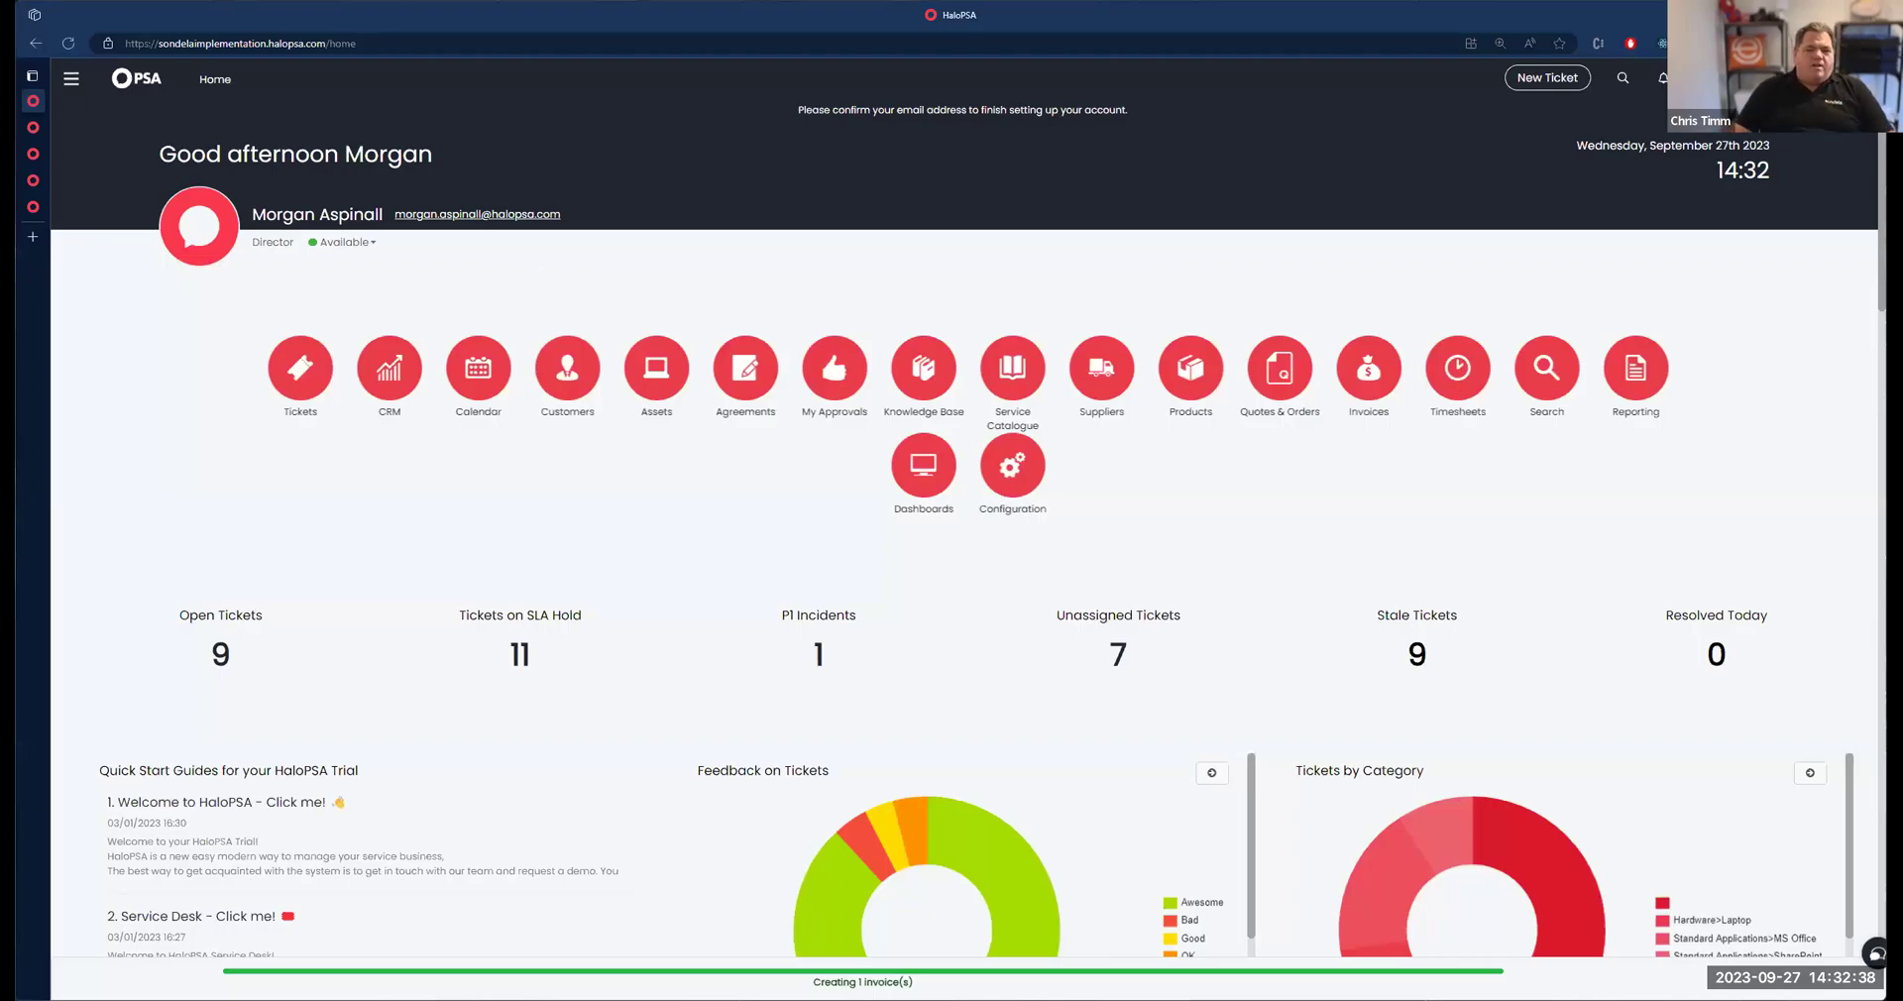
# Step: Open the Online Repository of reports in the Reporting area
pyautogui.click(1012, 465)
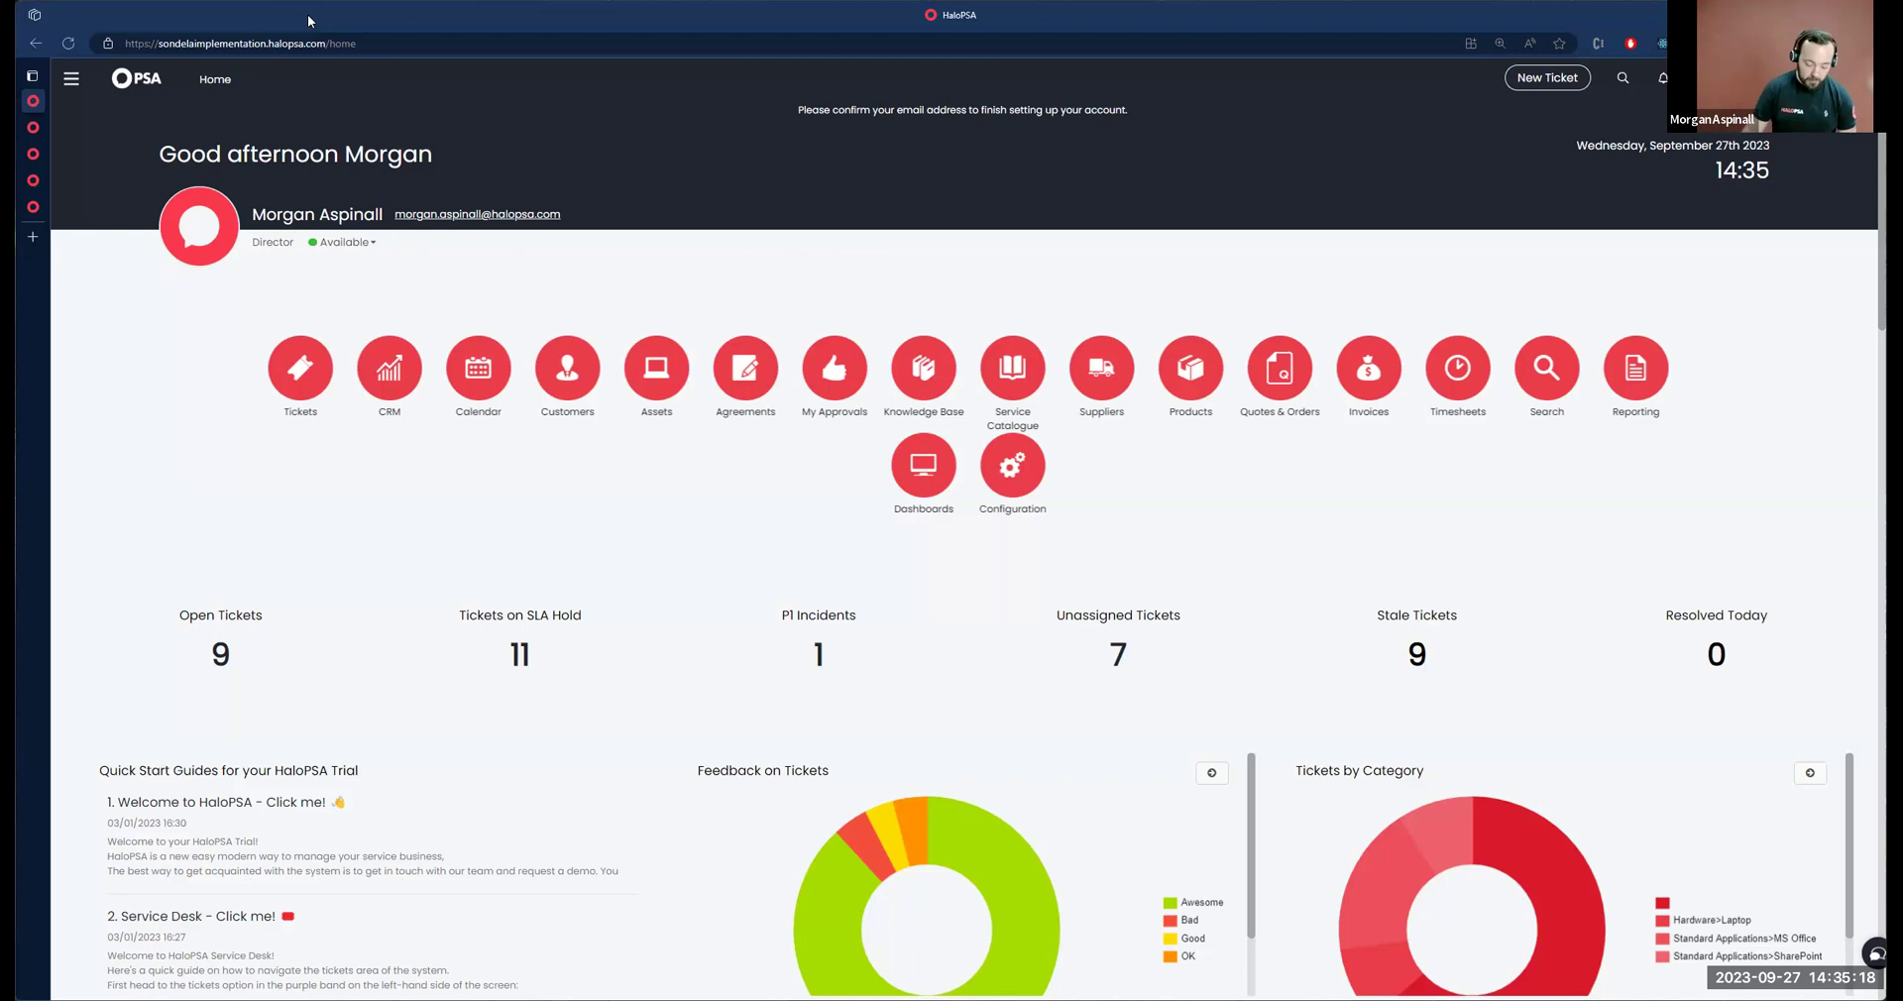
pyautogui.click(1681, 394)
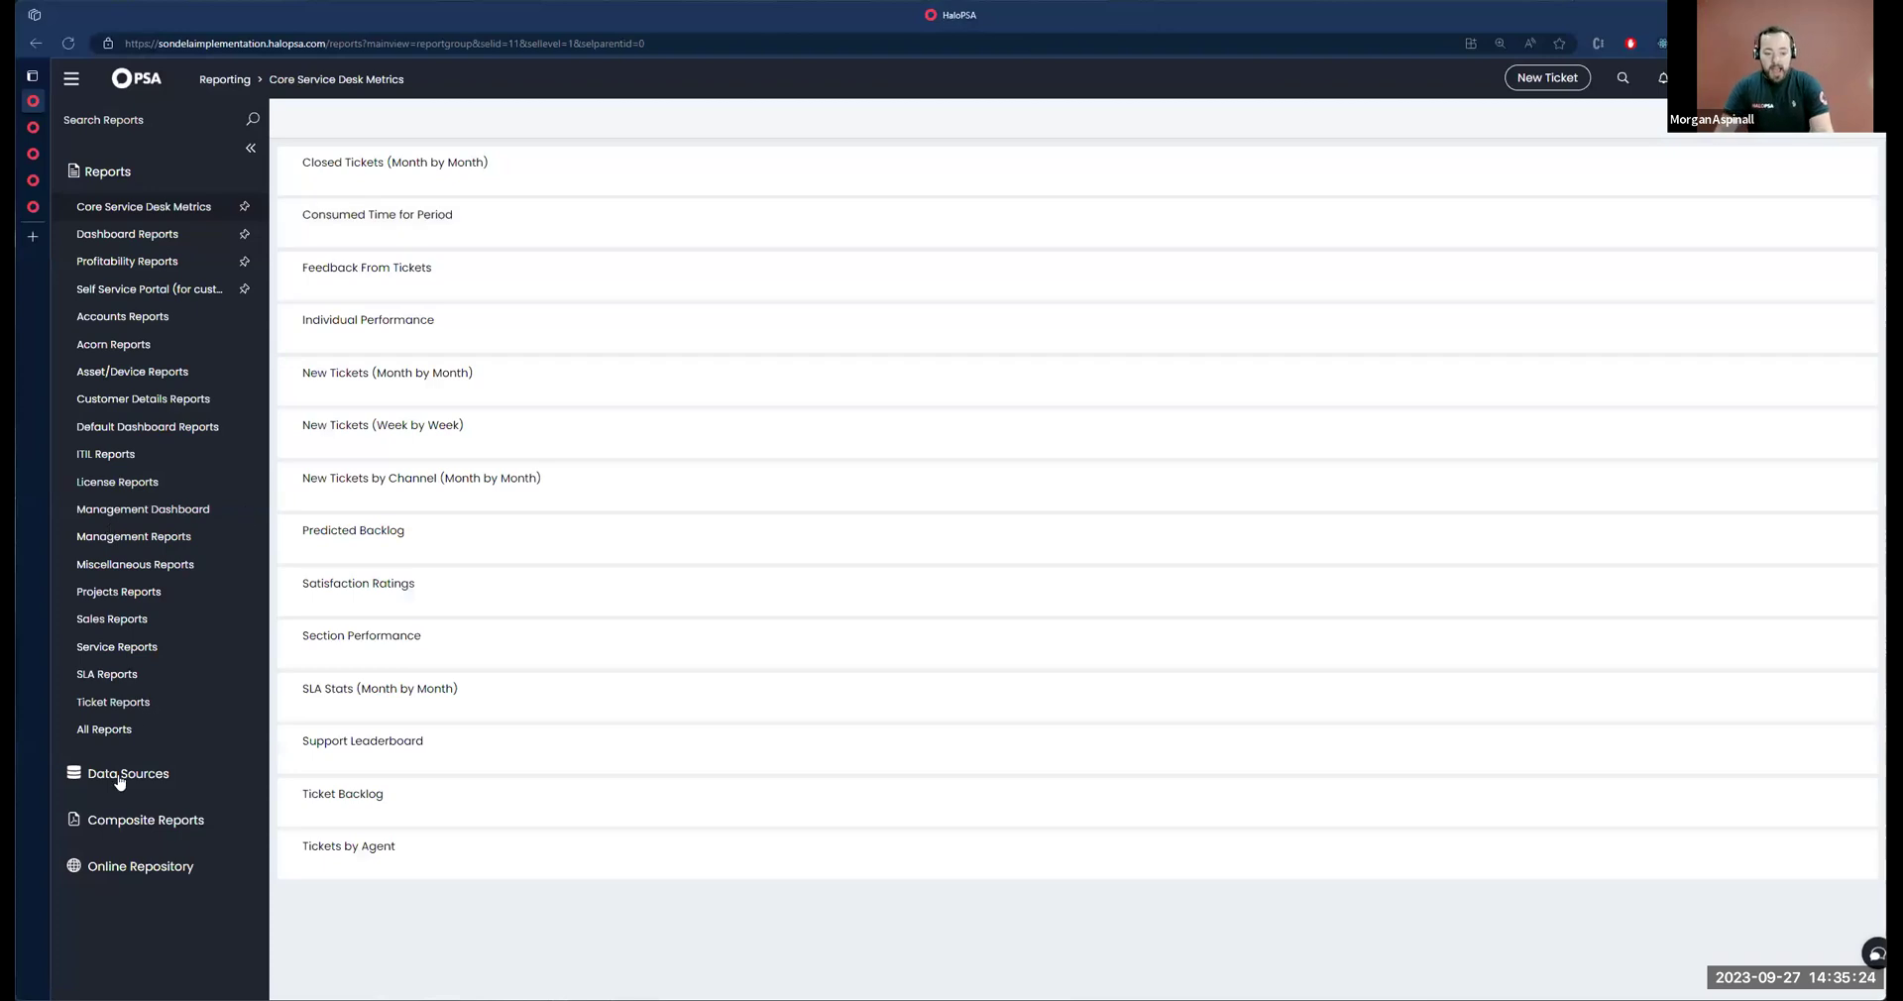
pyautogui.click(157, 864)
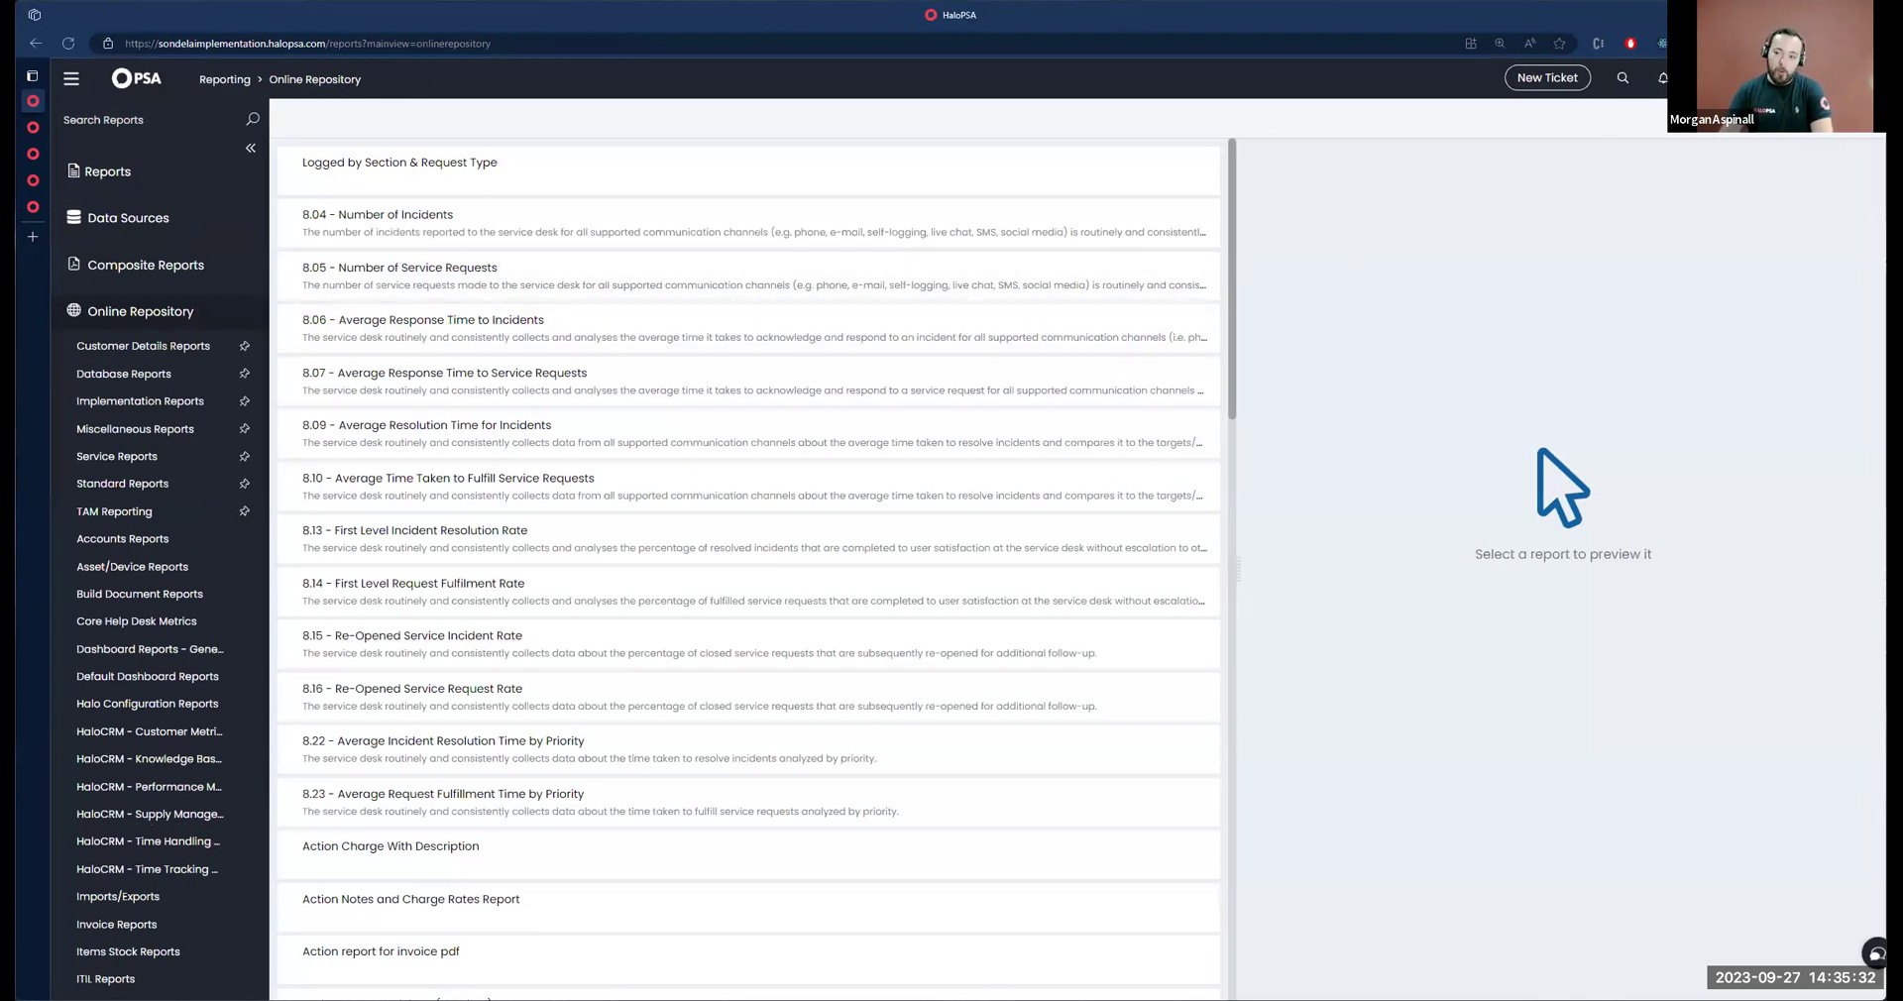
pyautogui.click(118, 194)
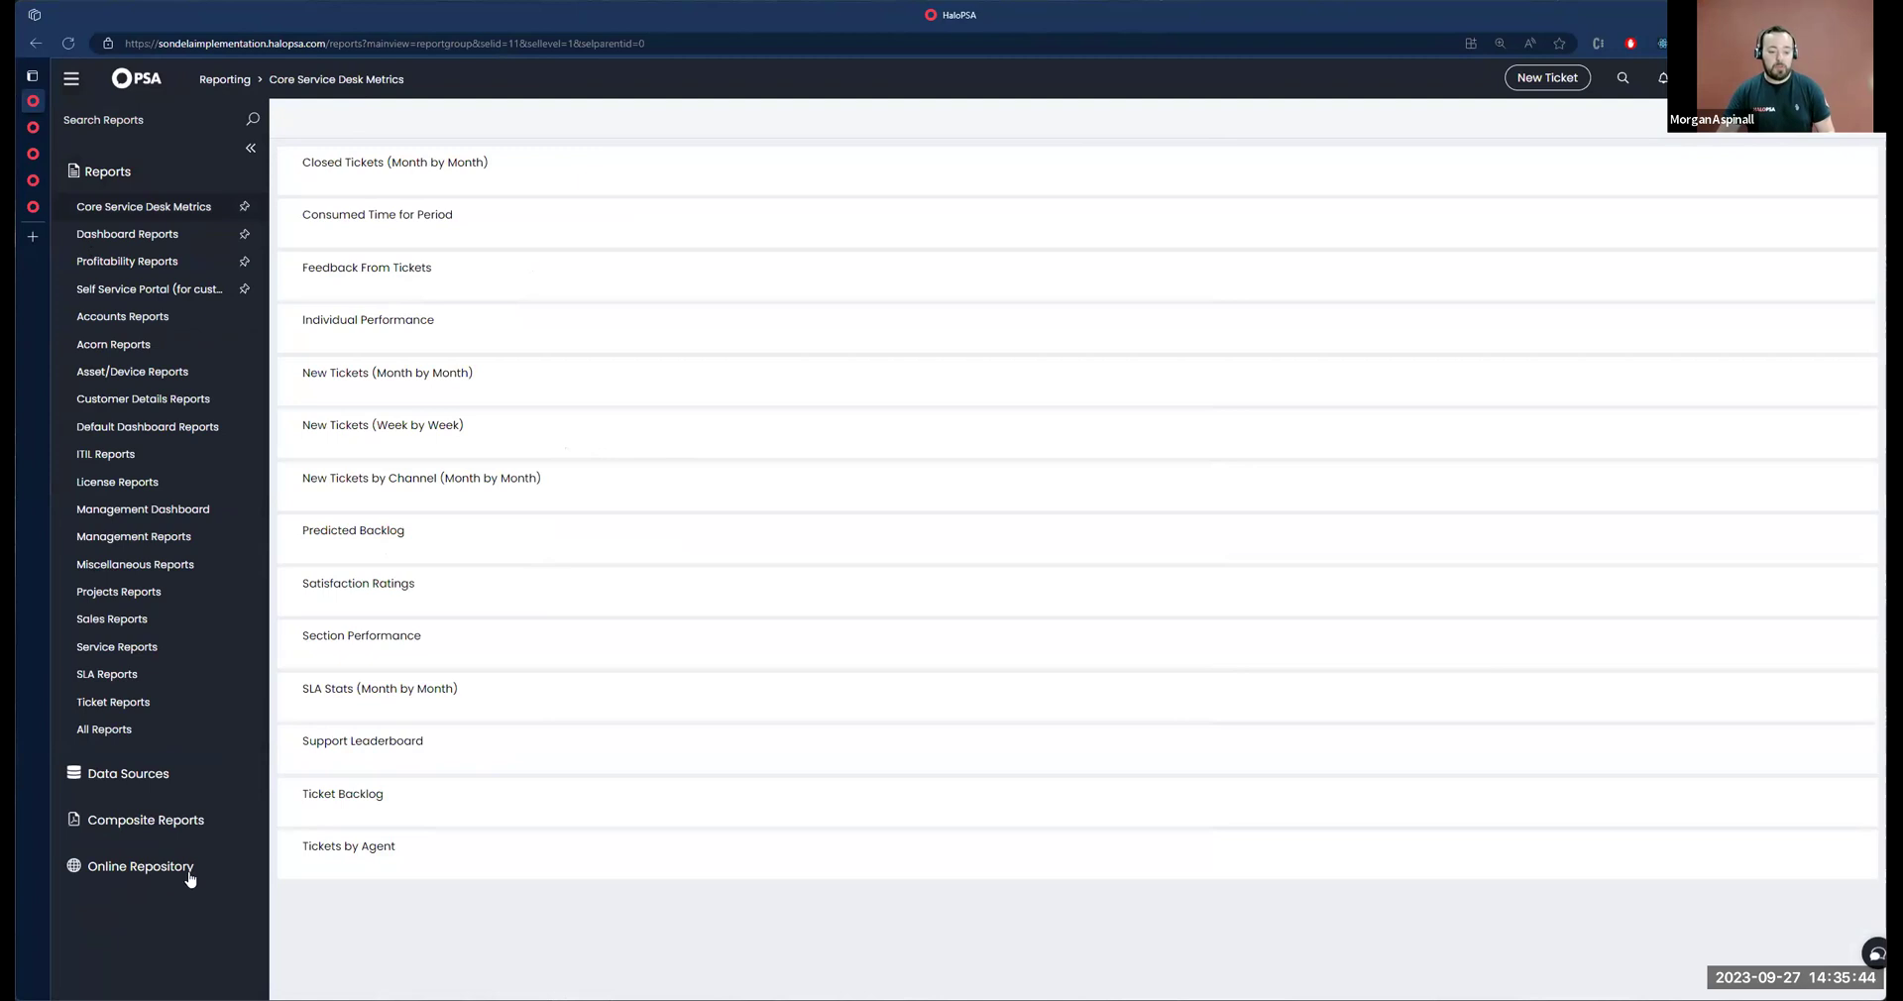
pyautogui.click(156, 874)
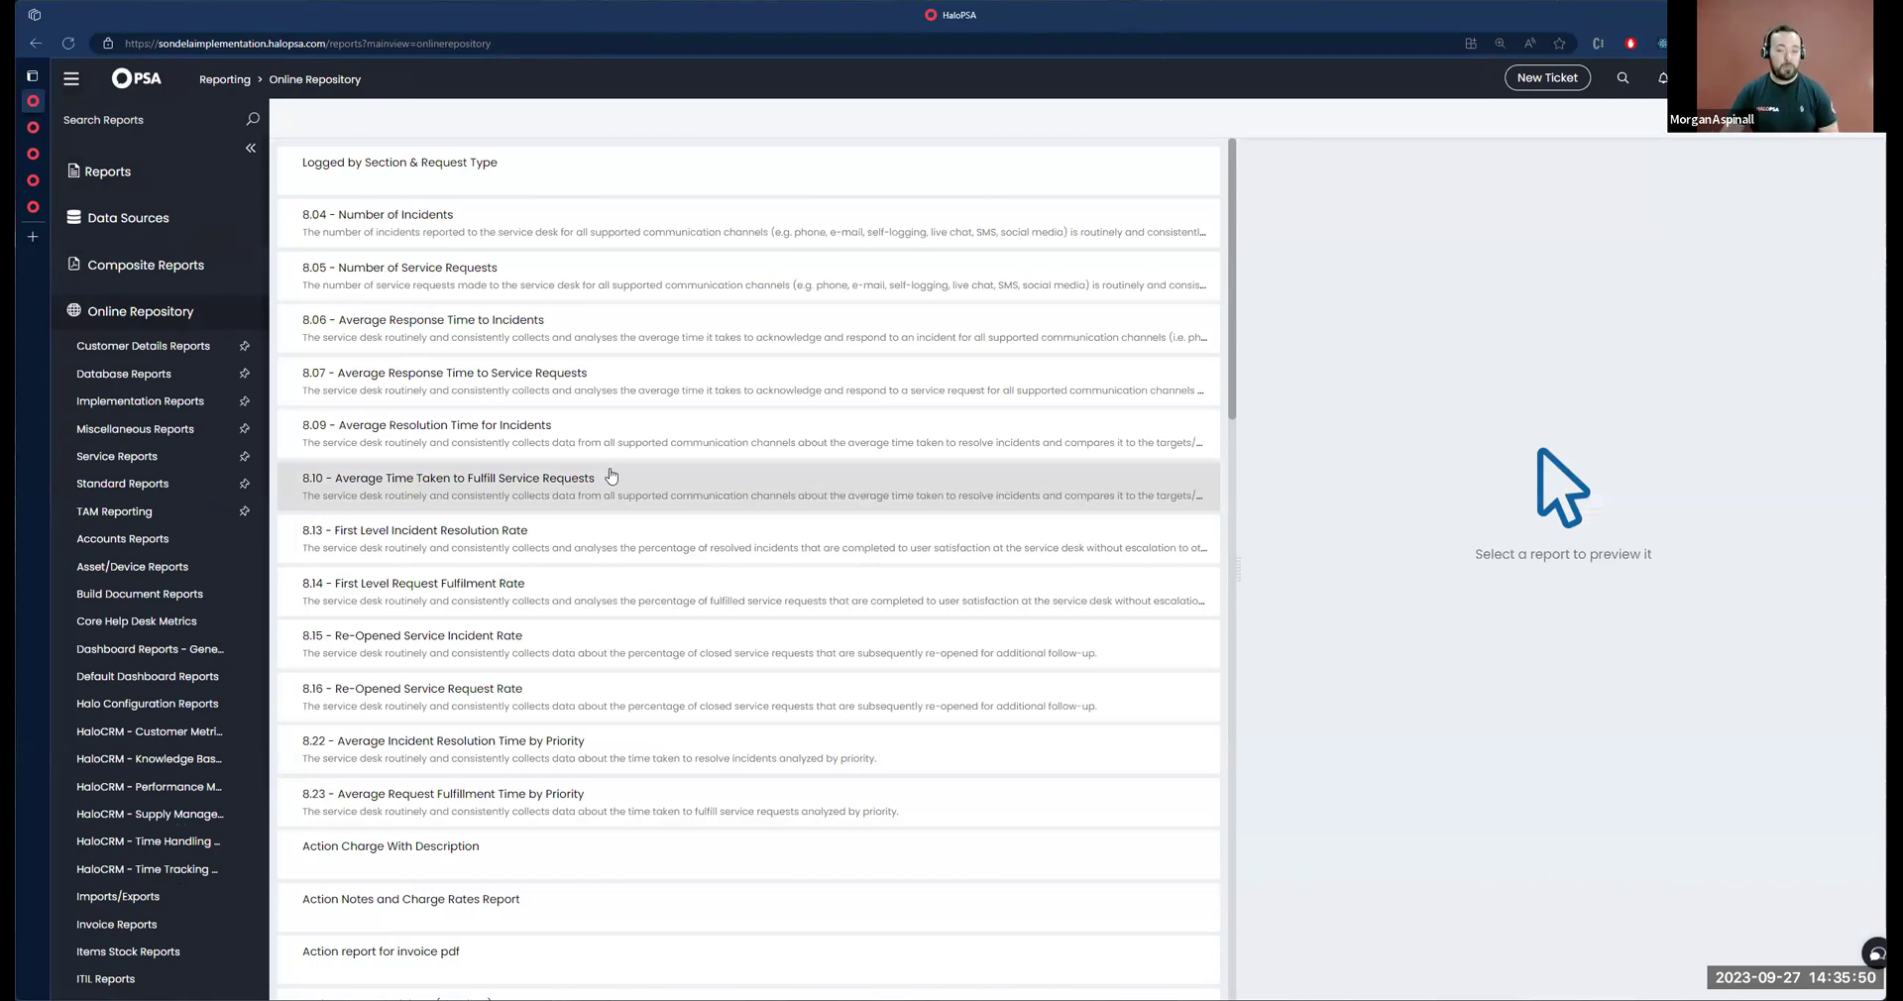
# Step: Add the "8.16 - Re-Opened Service Request Rate" report from the Online Repository to the report library
pyautogui.click(595, 687)
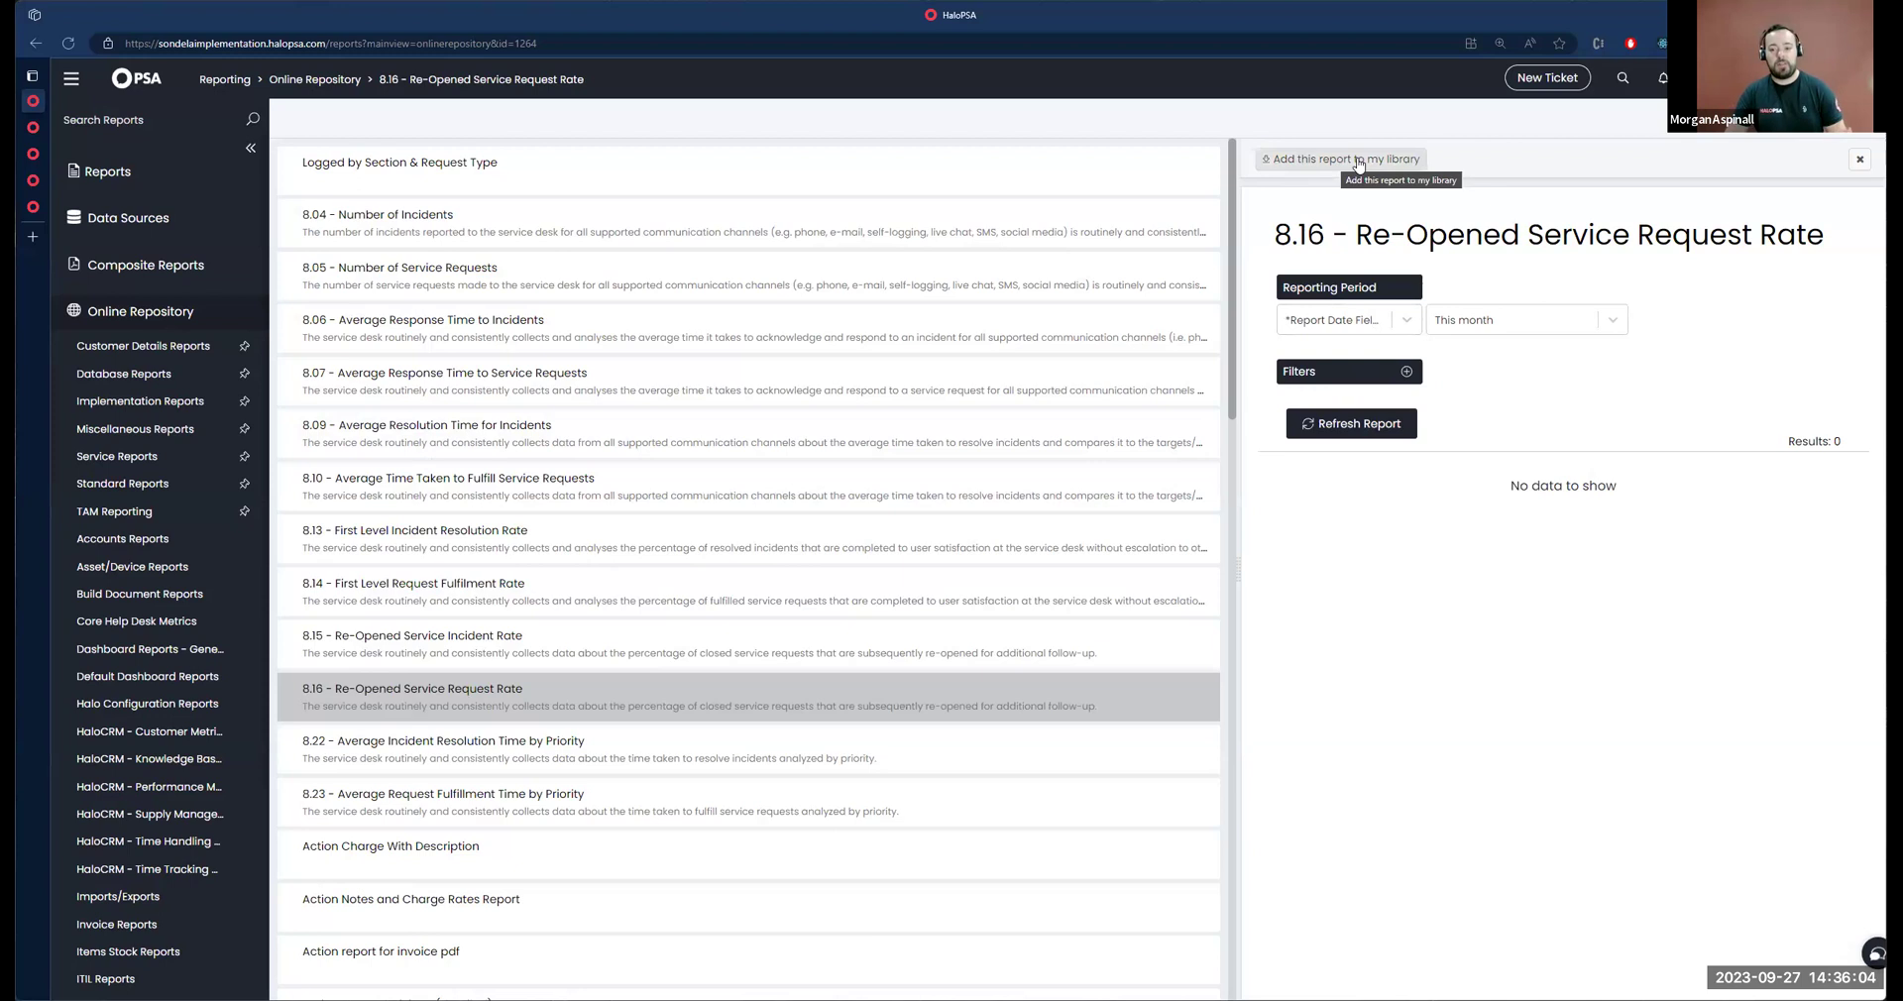
pyautogui.click(1358, 161)
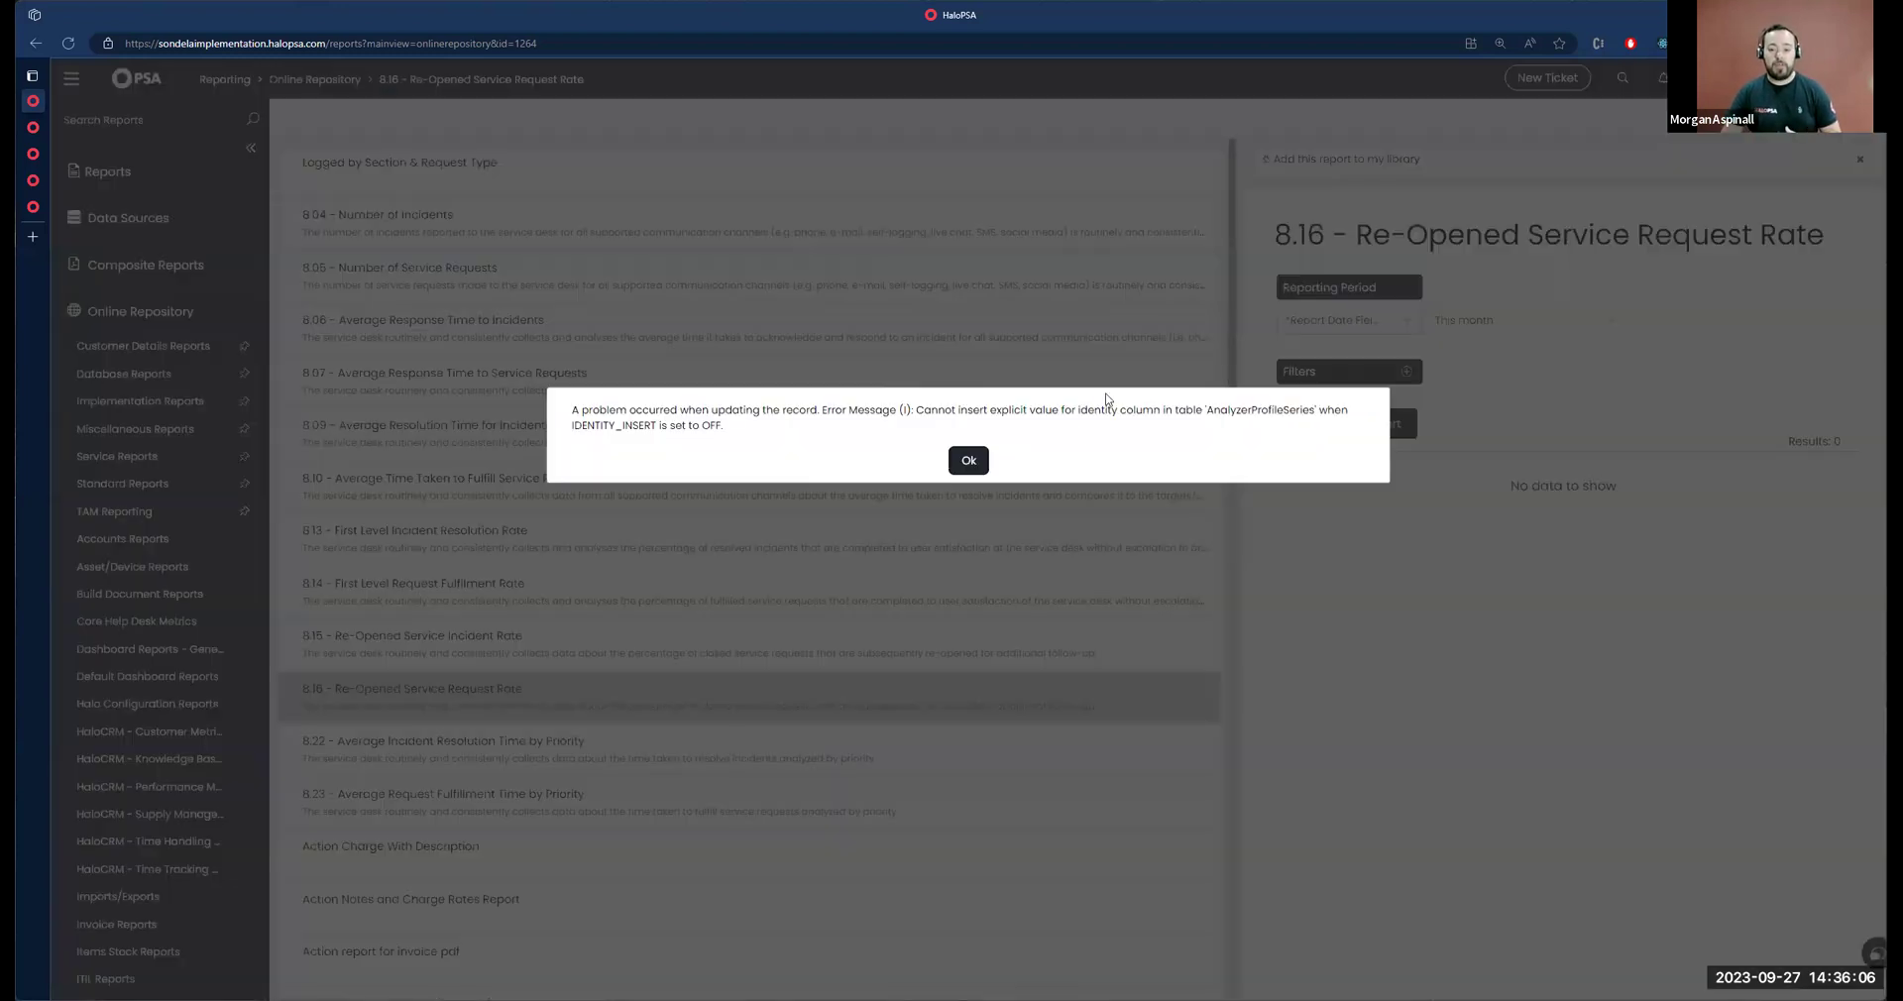
pyautogui.click(968, 460)
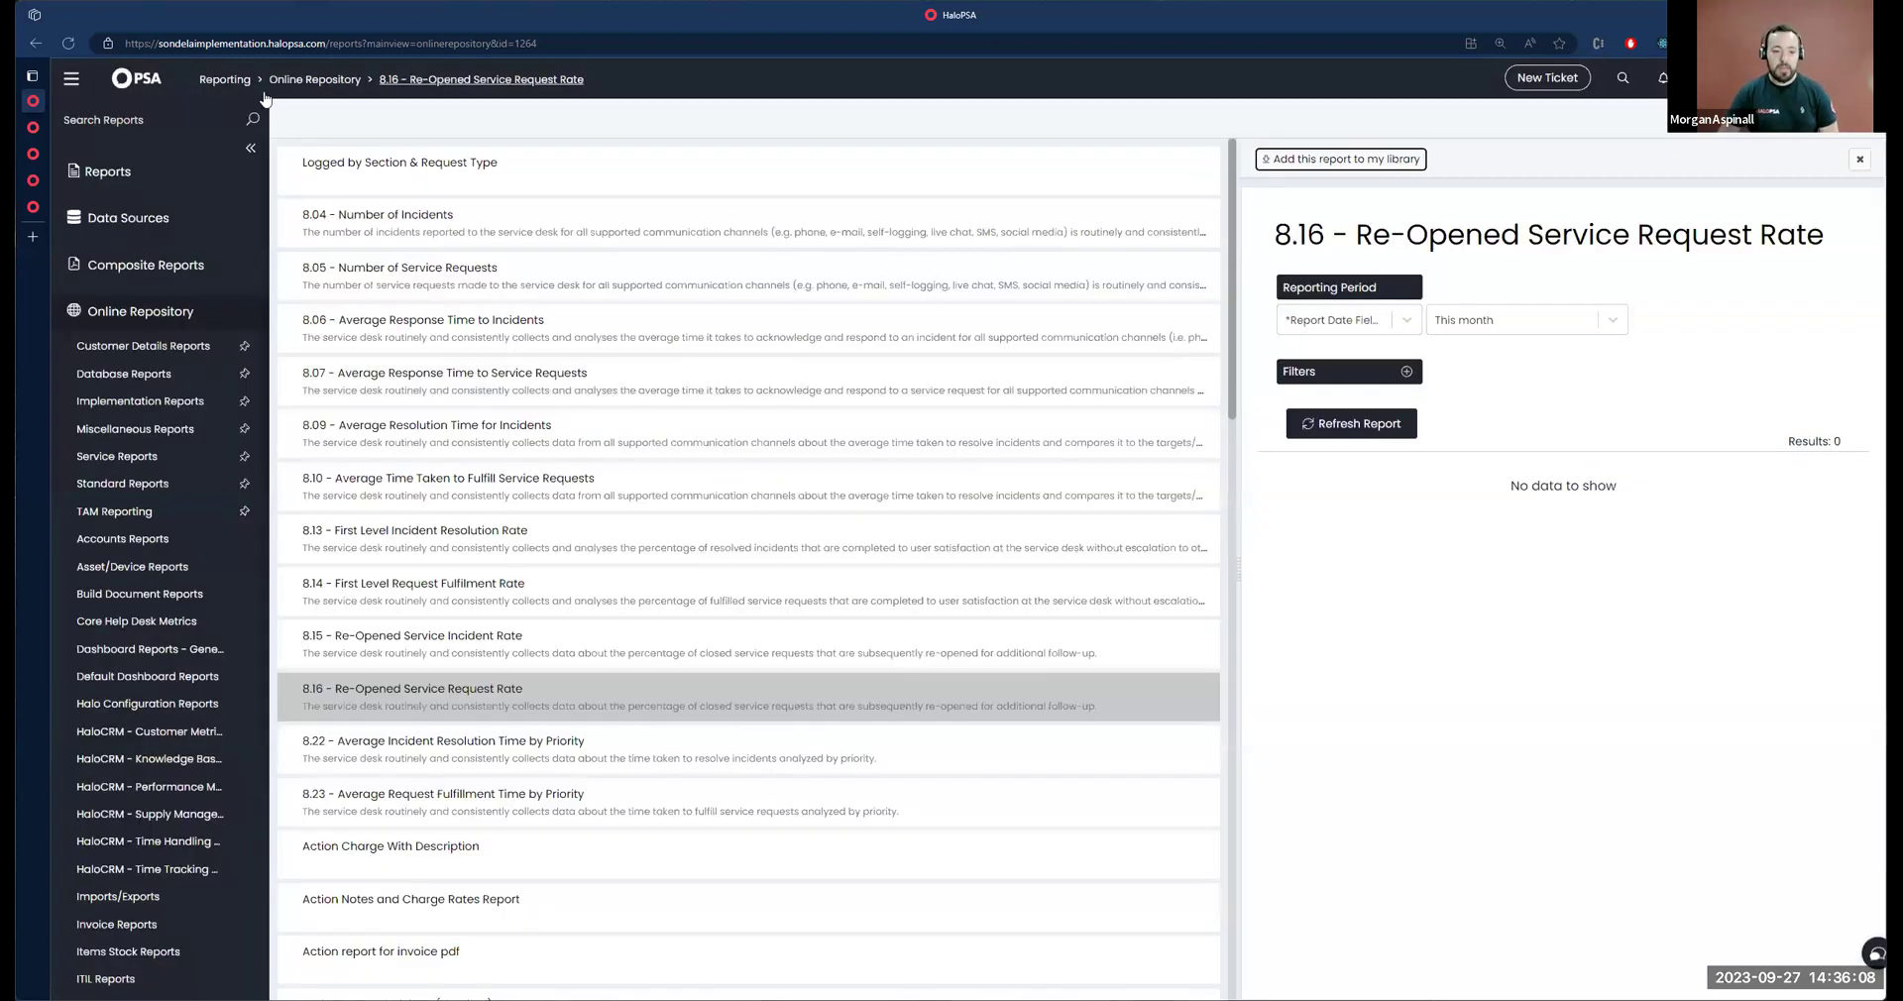
# Step: Search the library's reports for "consumed" and open the Consumed Time for Period report for editing
pyautogui.click(107, 171)
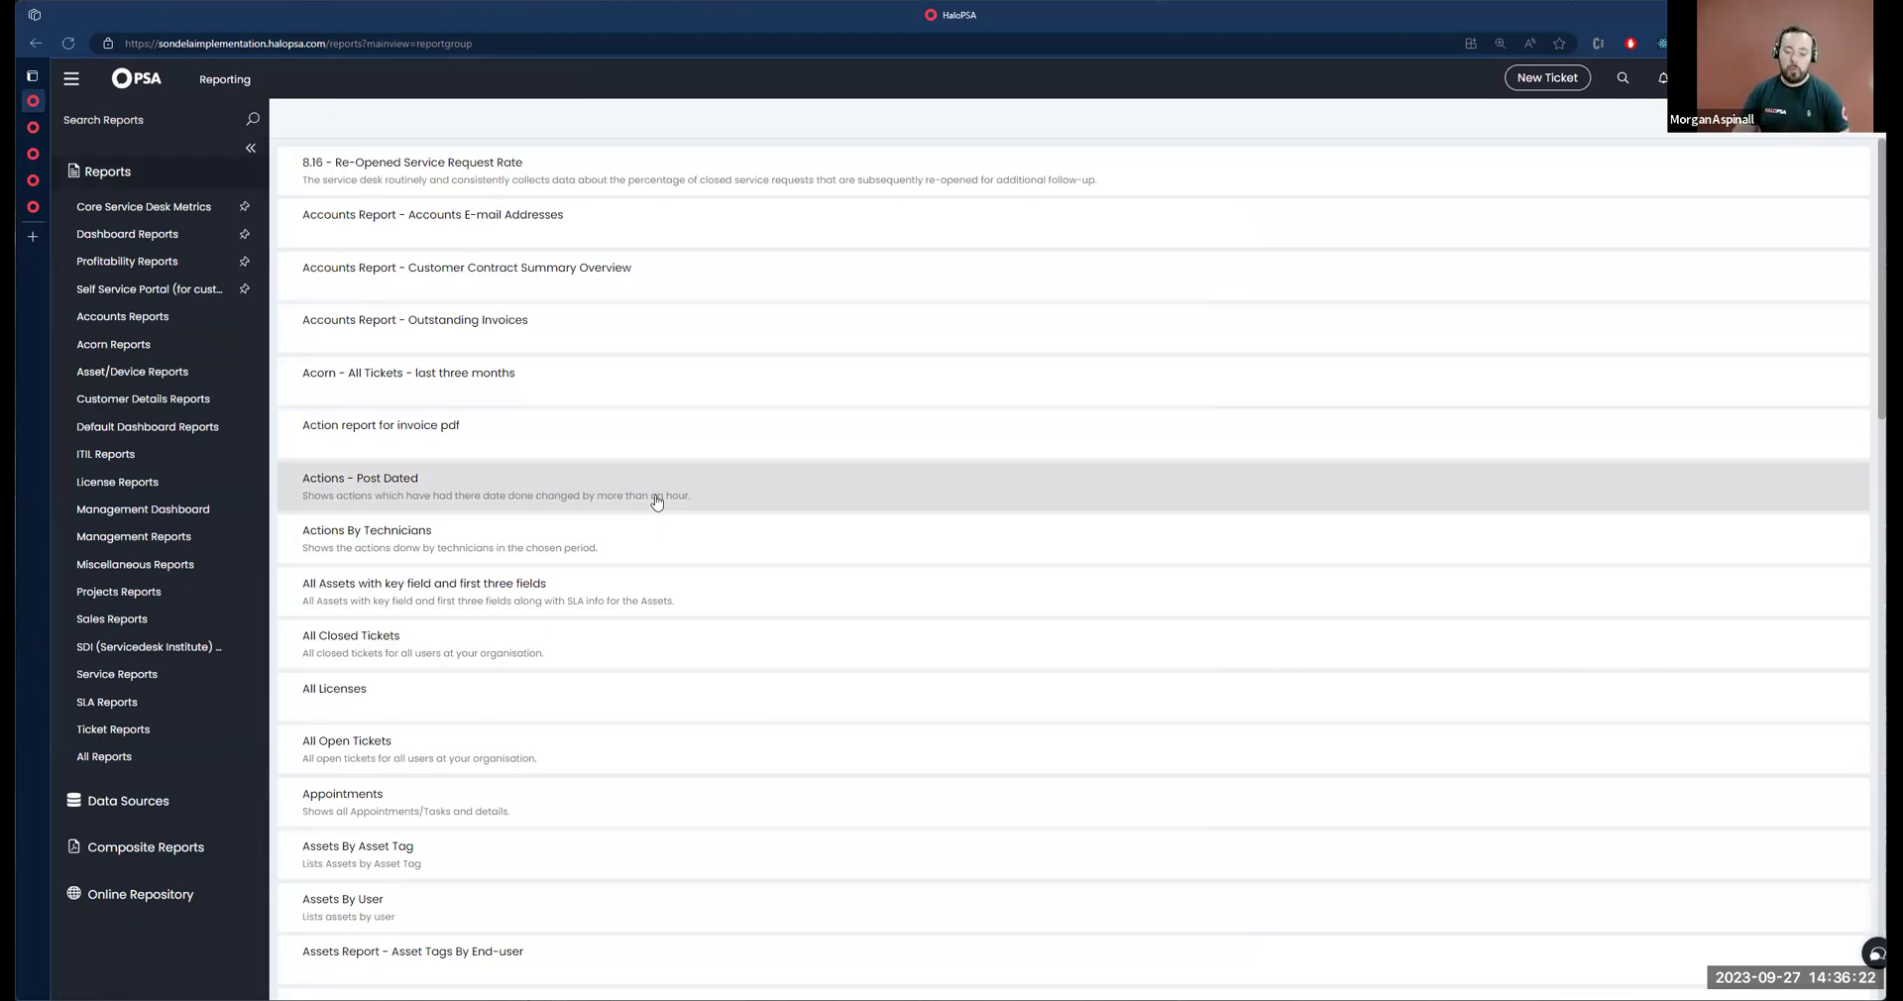
pyautogui.click(139, 119)
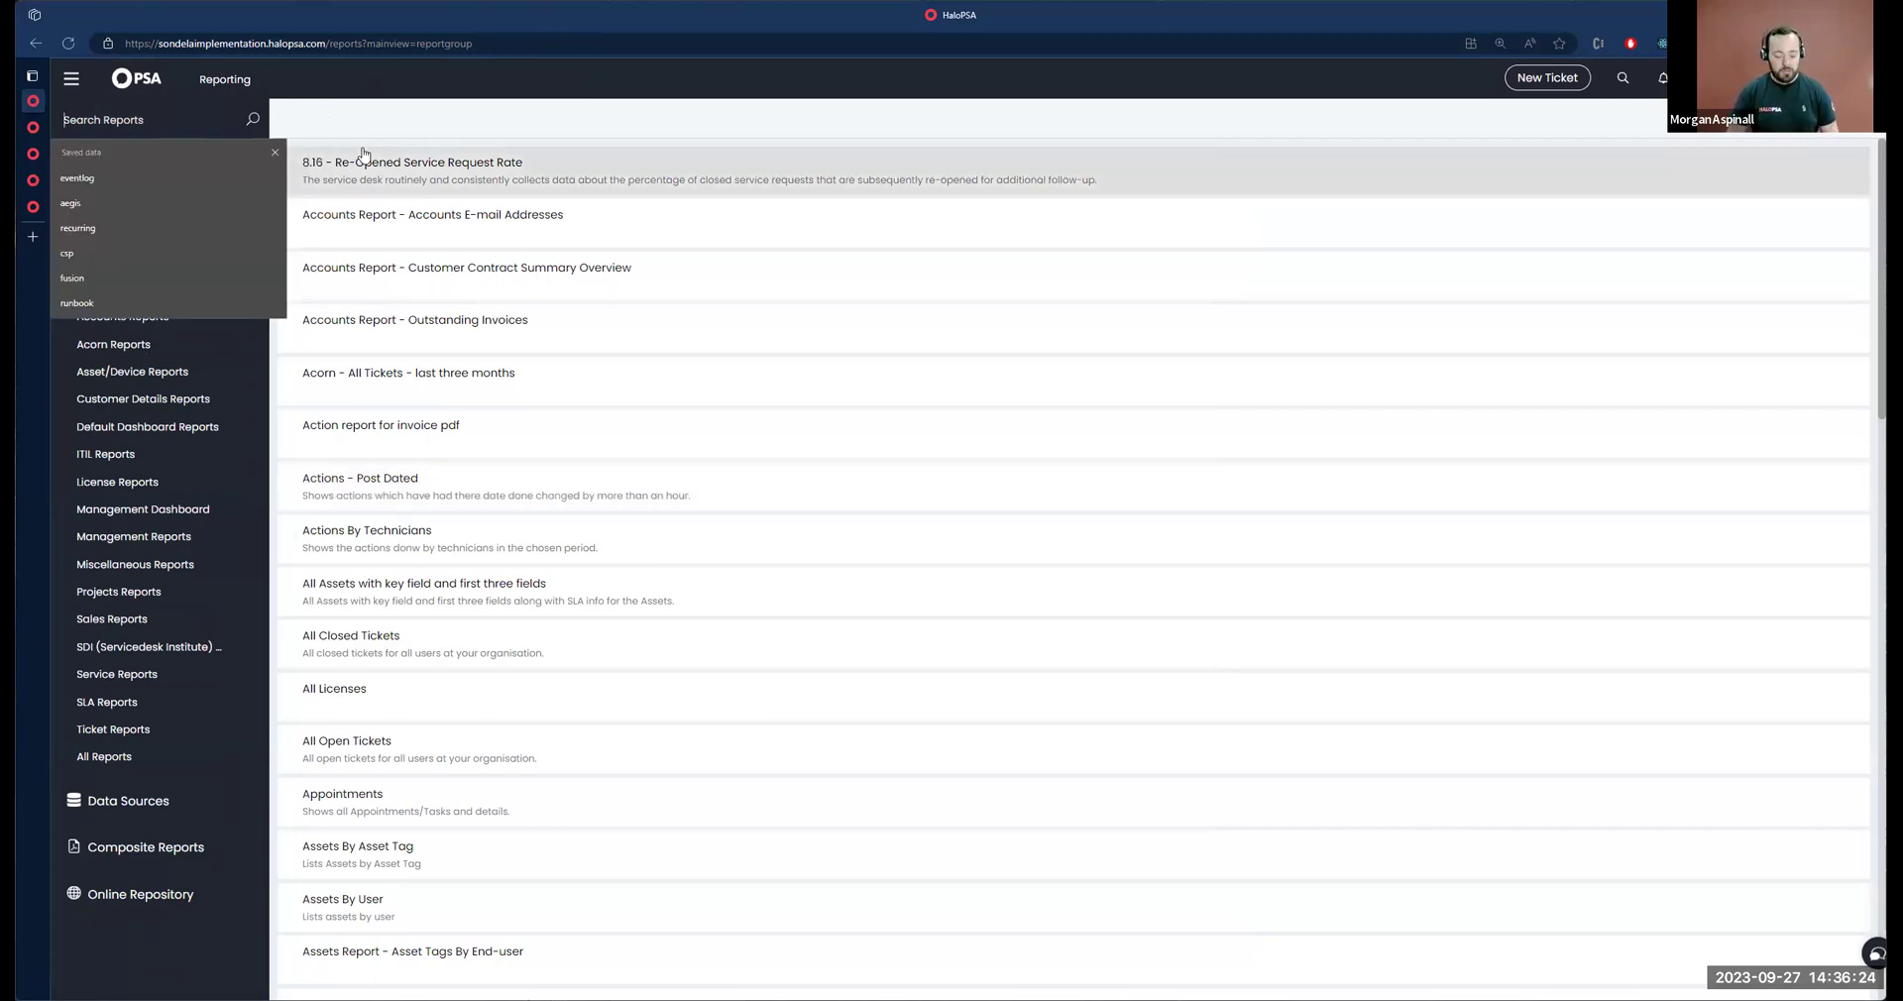
pyautogui.write('consumed')
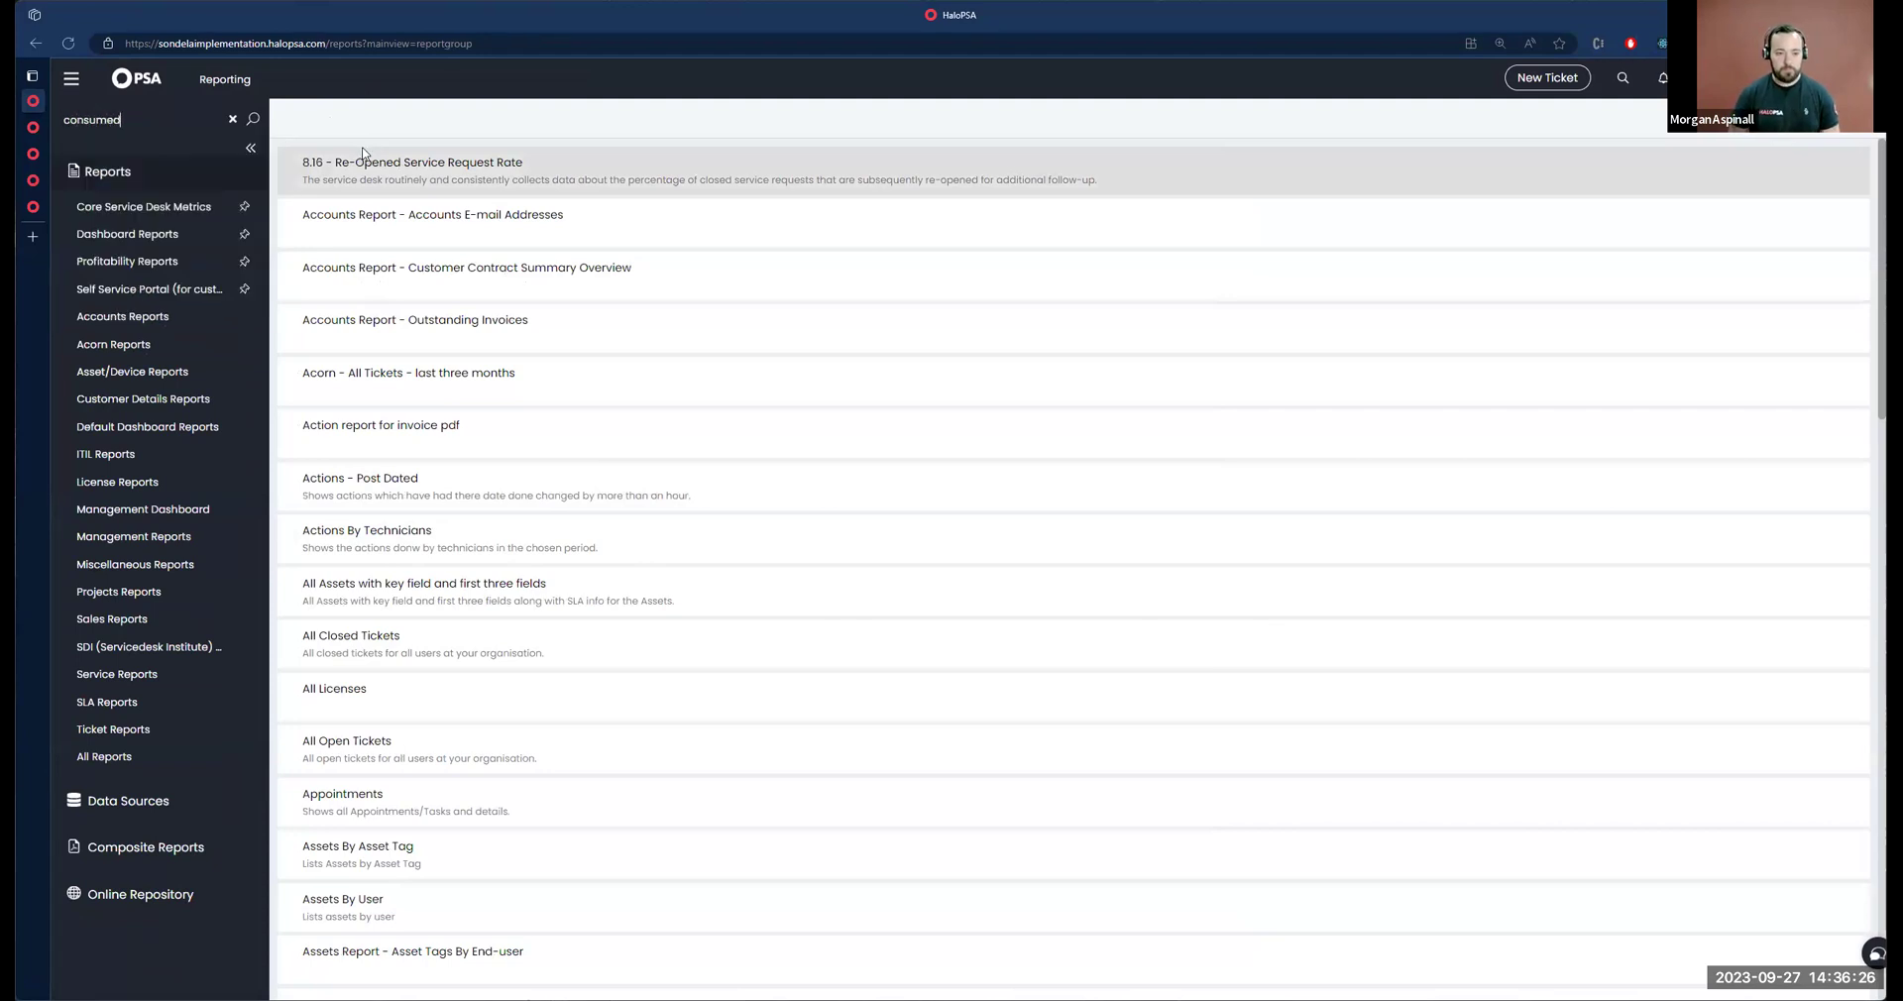
pyautogui.press('Return')
pyautogui.click(363, 156)
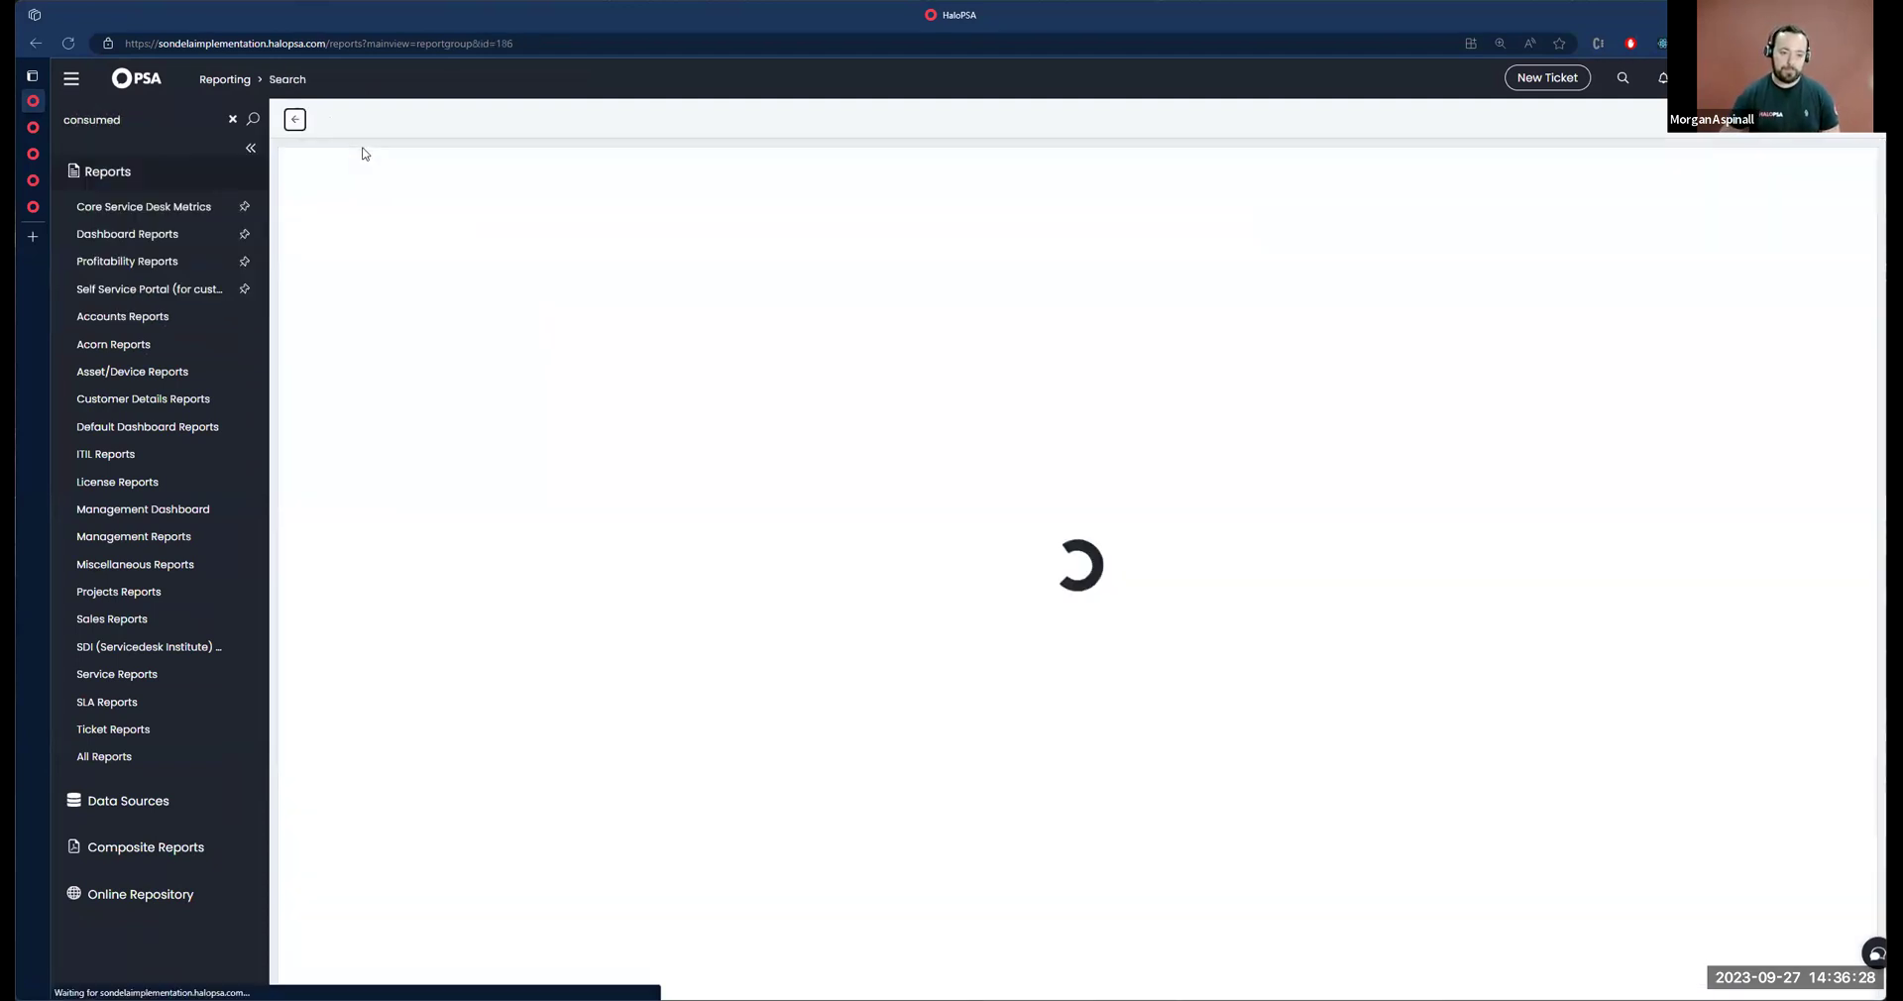
pyautogui.click(340, 120)
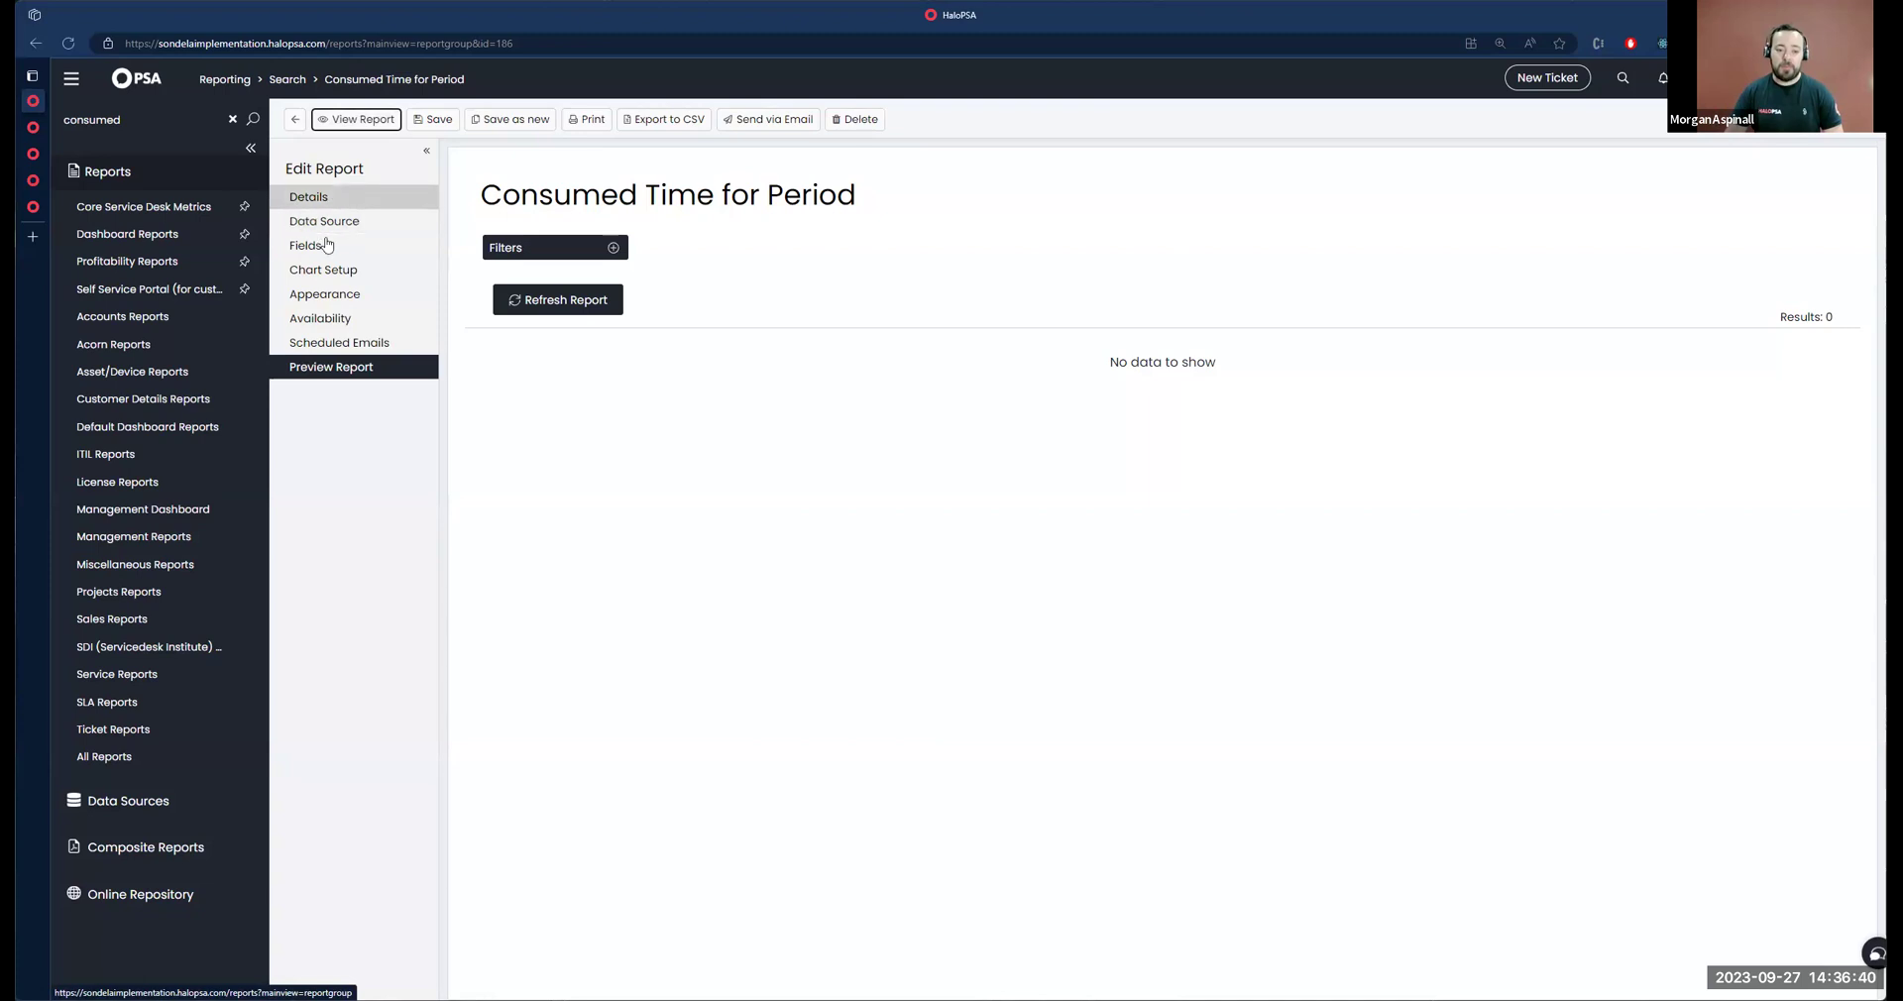
# Step: Open the data source of the Consumed Time for Period report and delete its entire SQL script
pyautogui.click(327, 198)
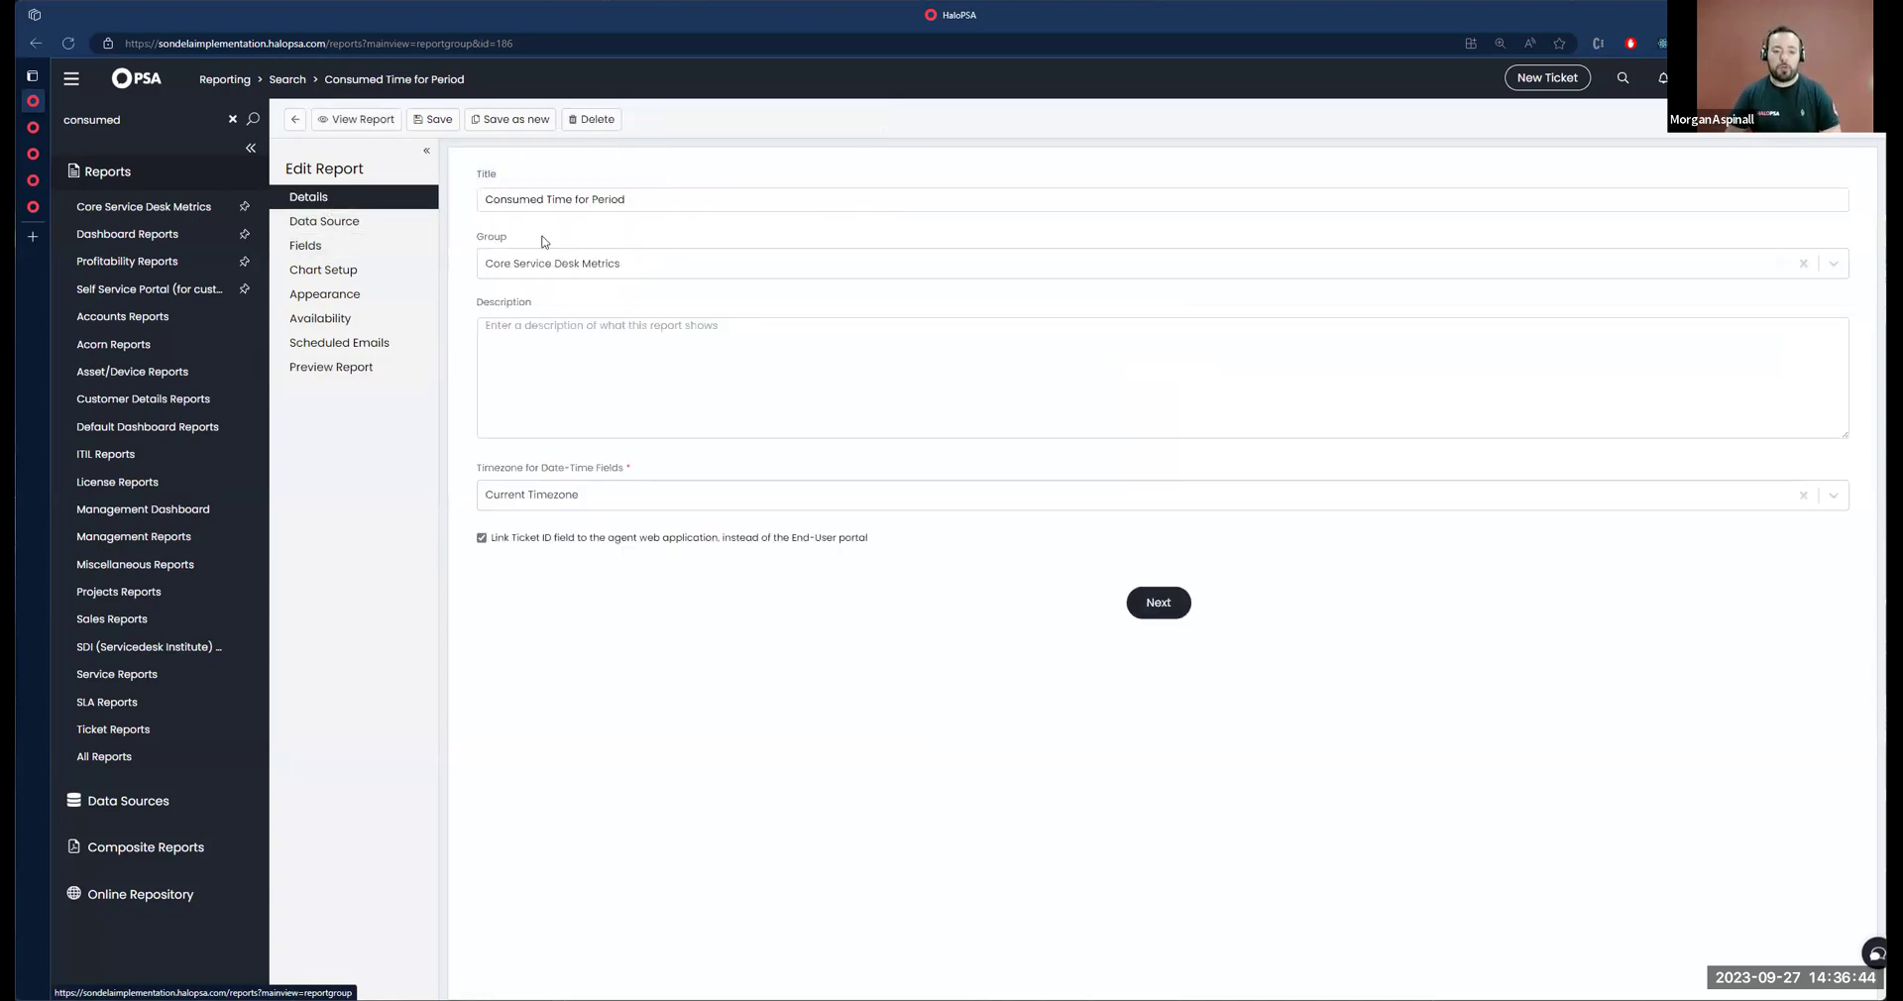
pyautogui.click(365, 218)
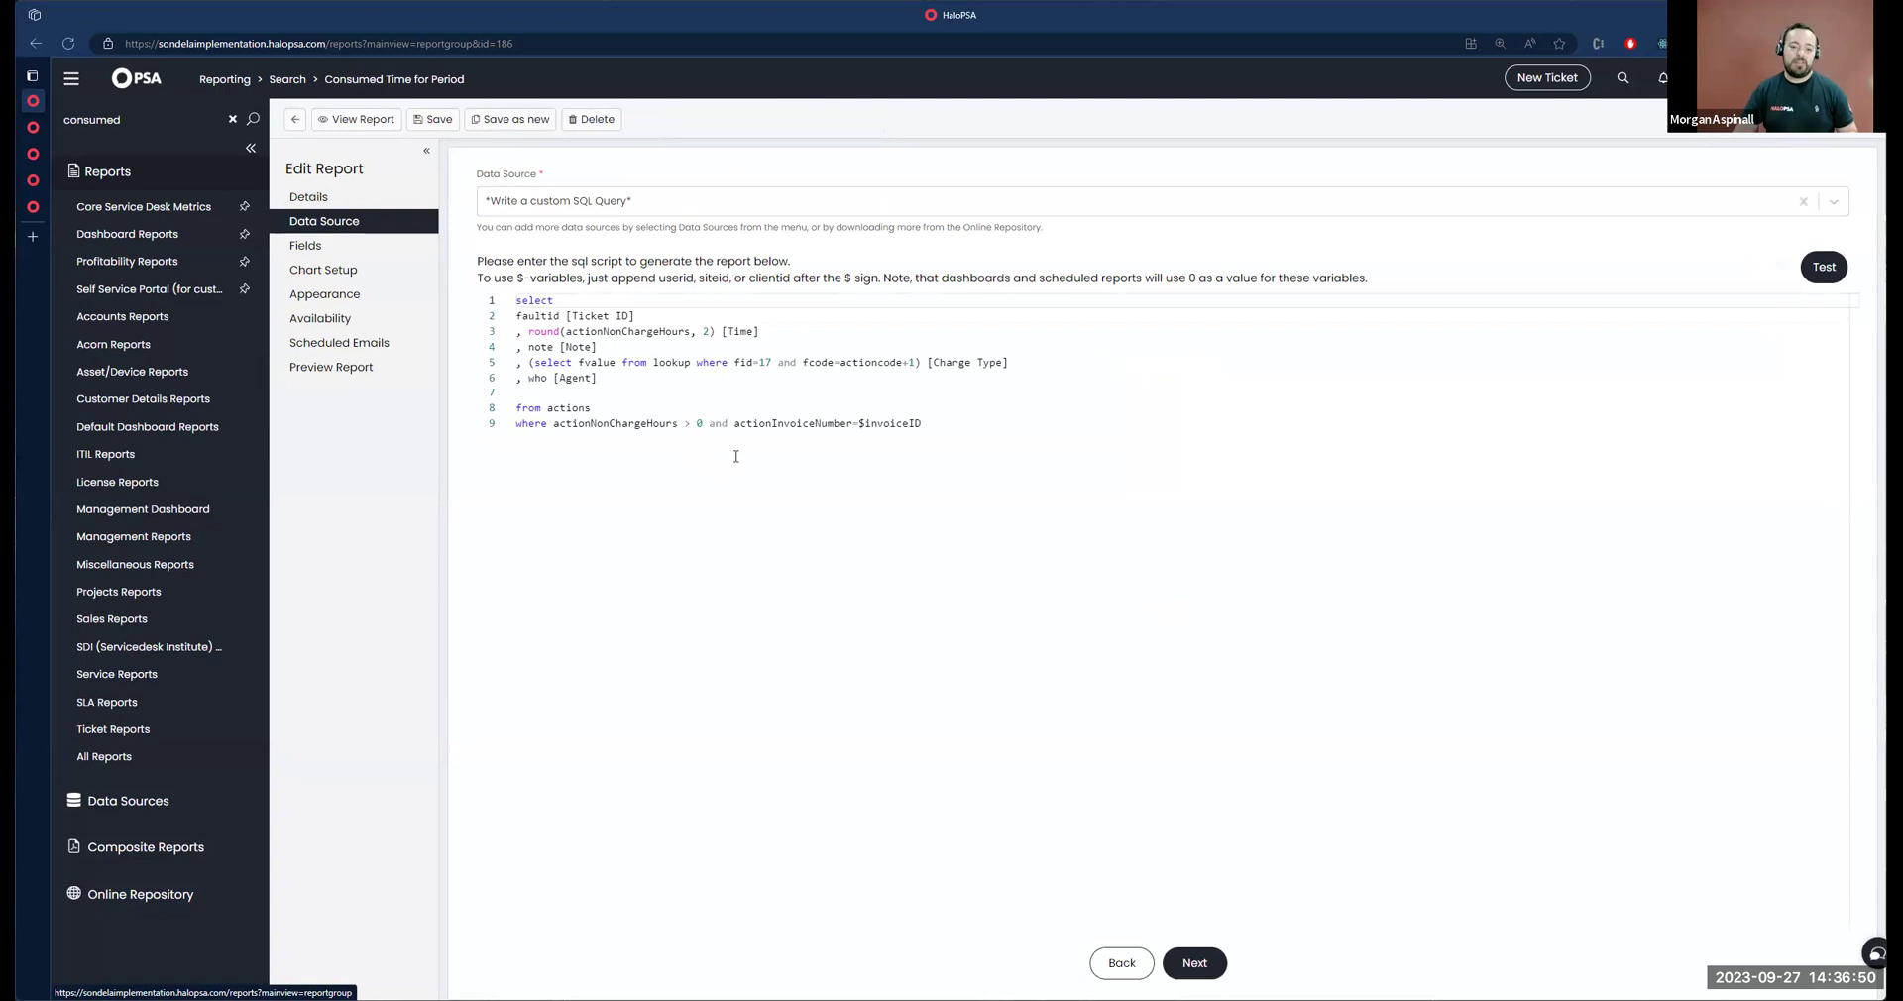
pyautogui.click(755, 415)
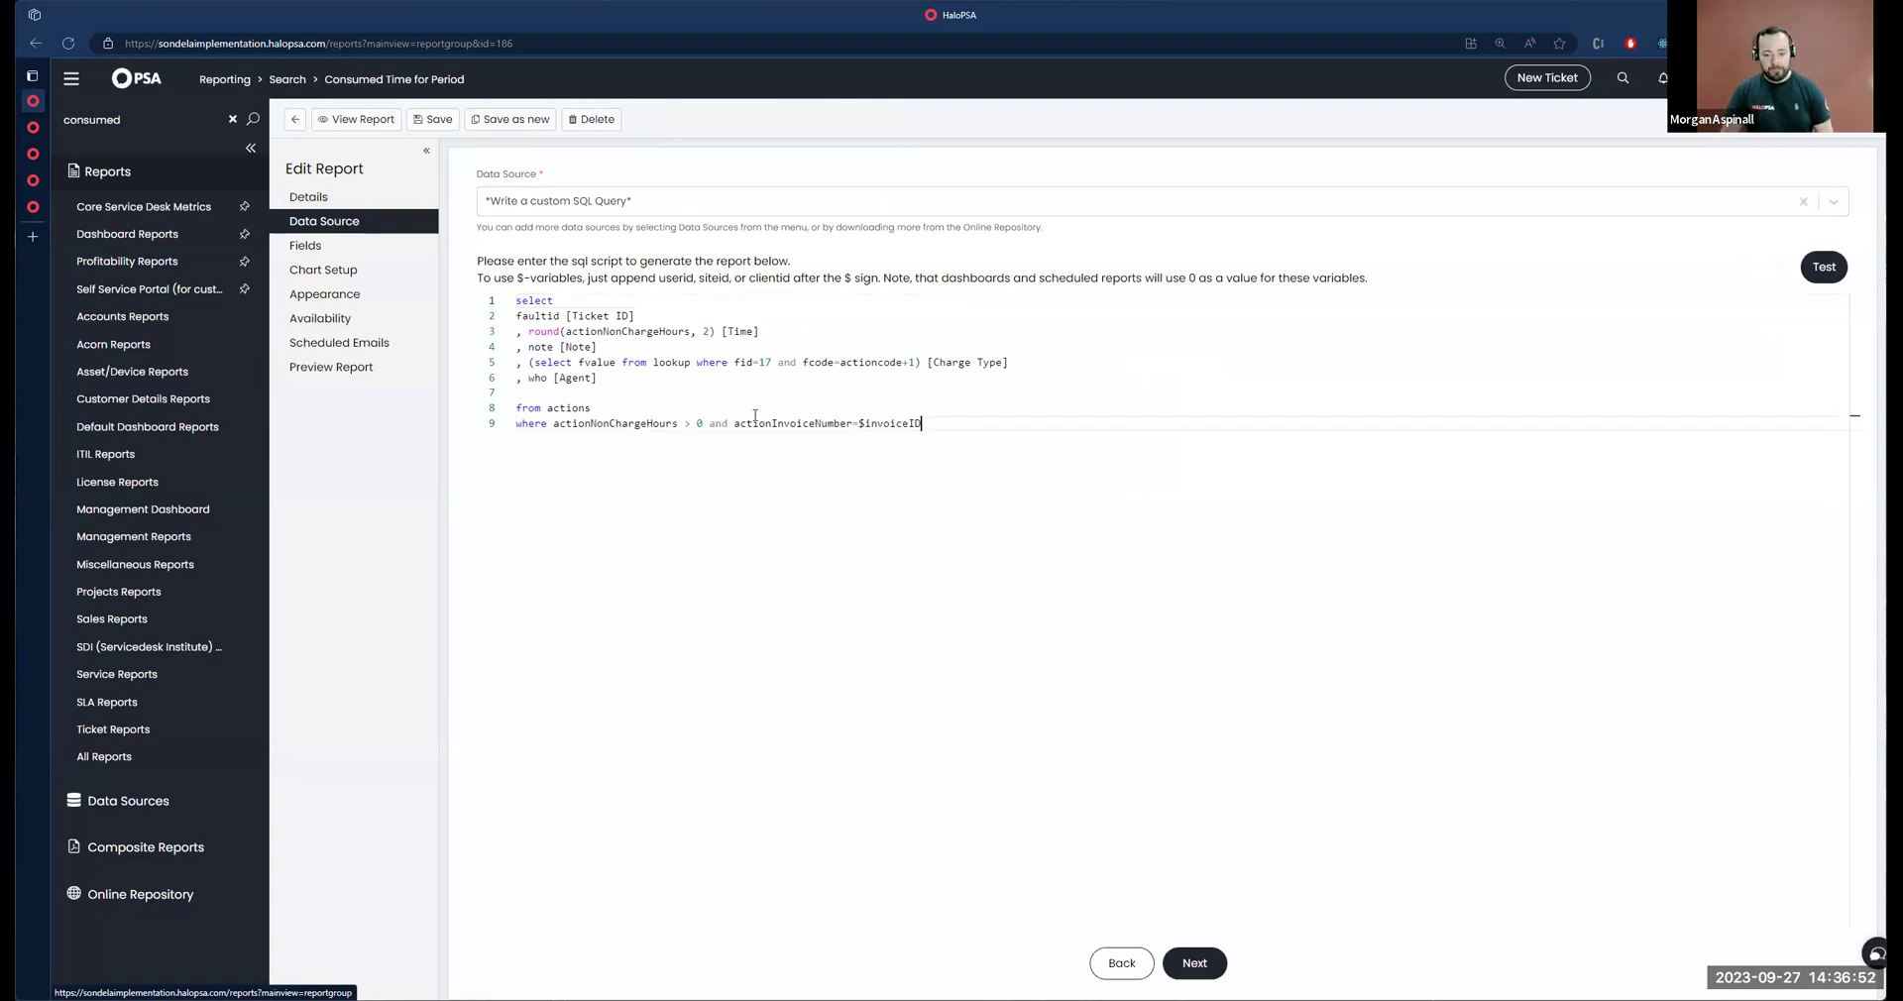
pyautogui.moveTo(940, 426); pyautogui.dragTo(551, 306)
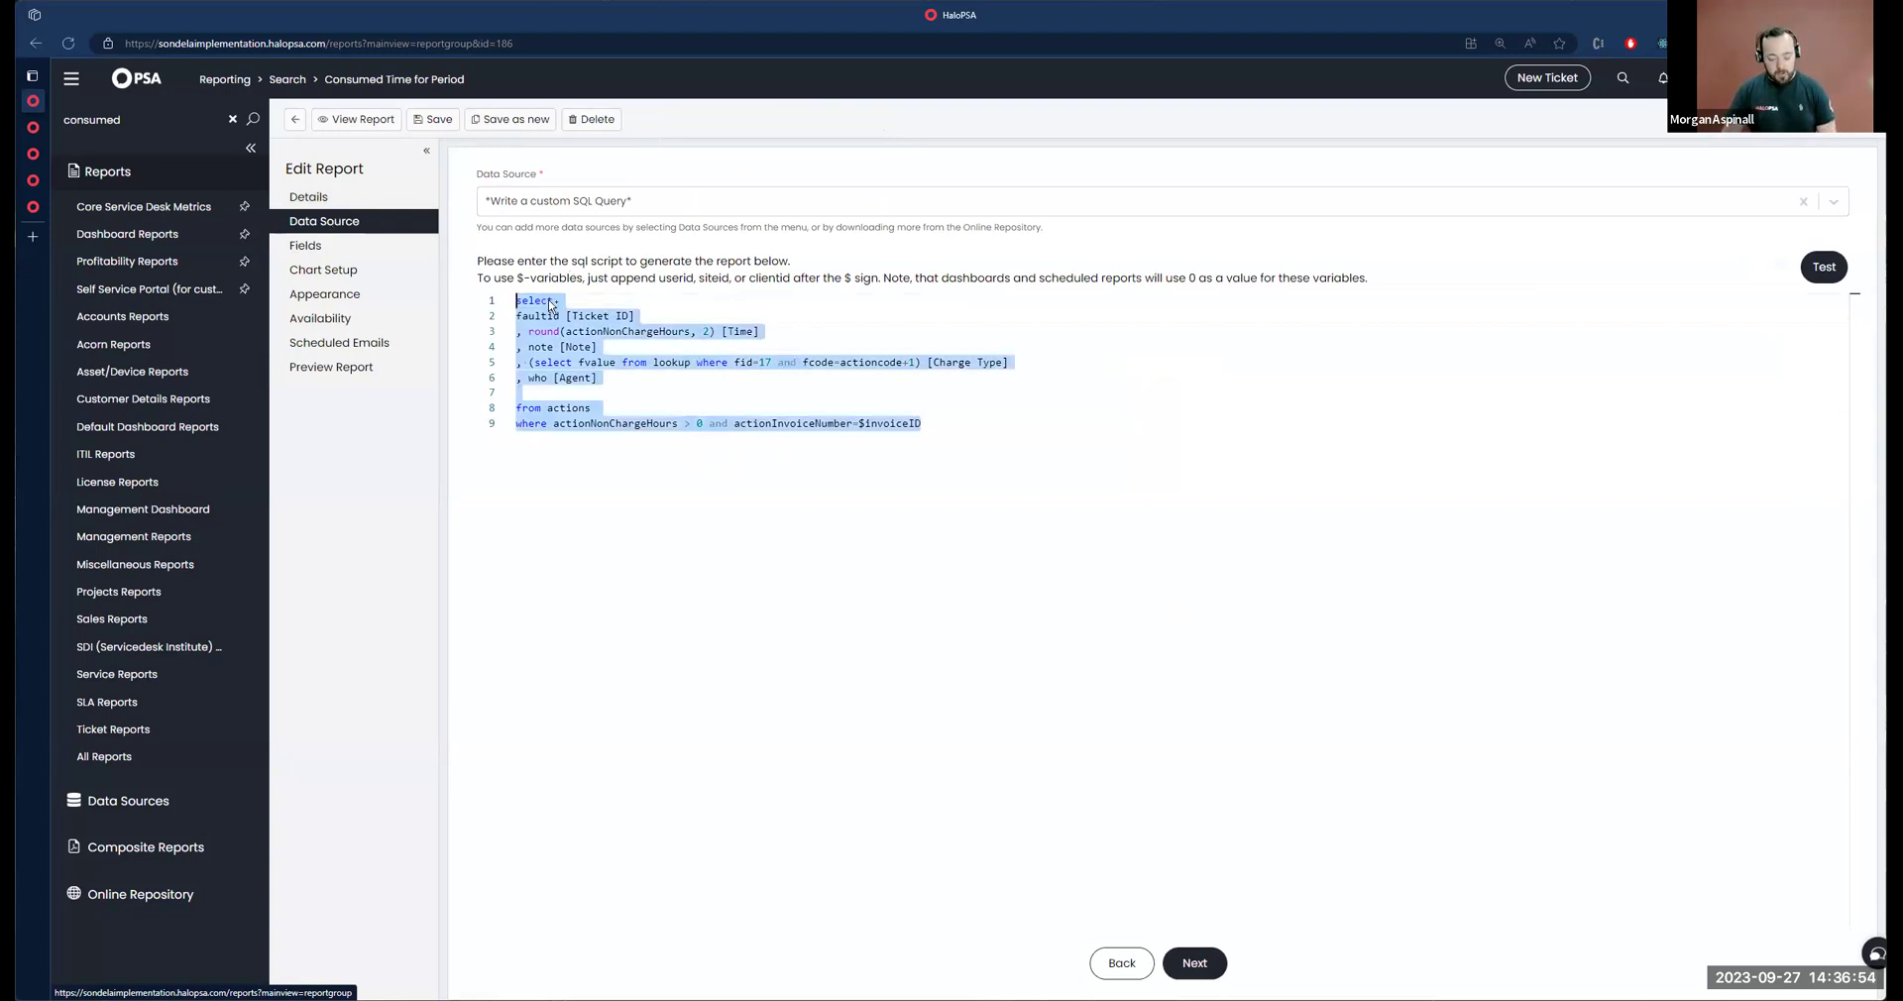
pyautogui.press('BackSpace')
pyautogui.moveTo(477, 174); pyautogui.dragTo(565, 183)
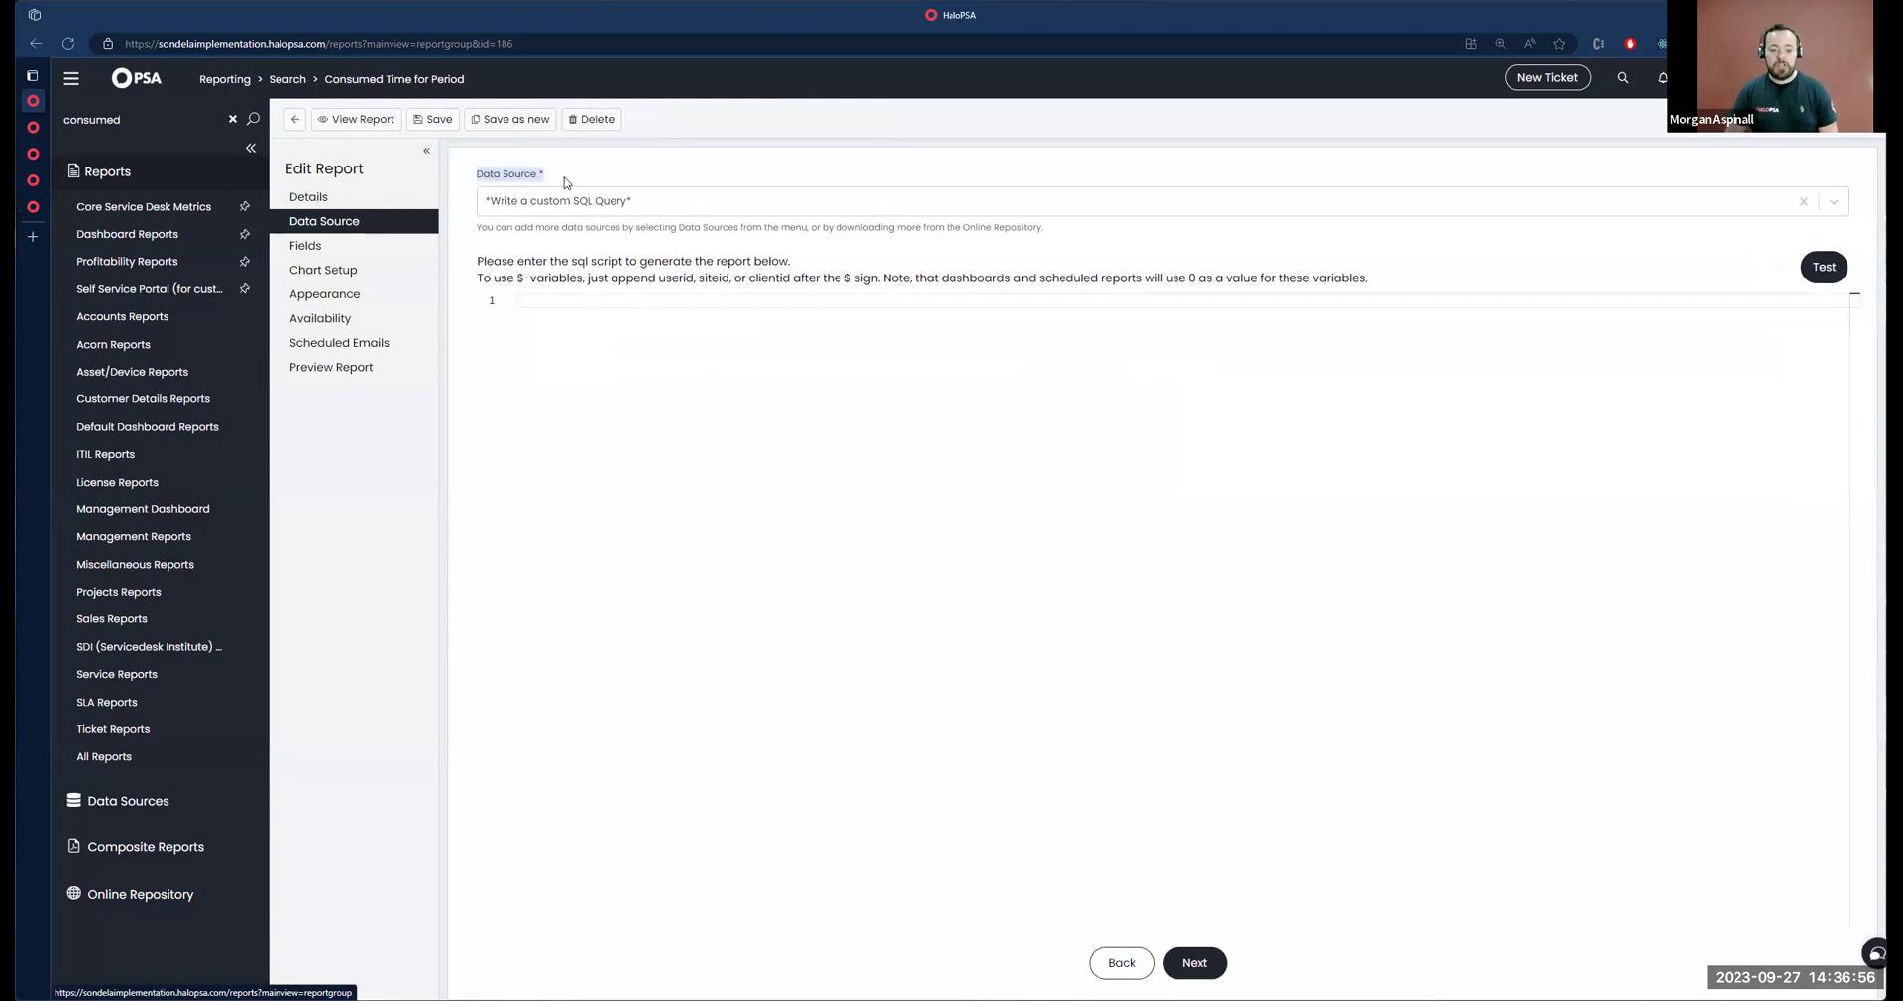
# Step: Set the report's data source to *Use Query Builder* with the Tickets entity and view its fields and conditions
pyautogui.click(586, 204)
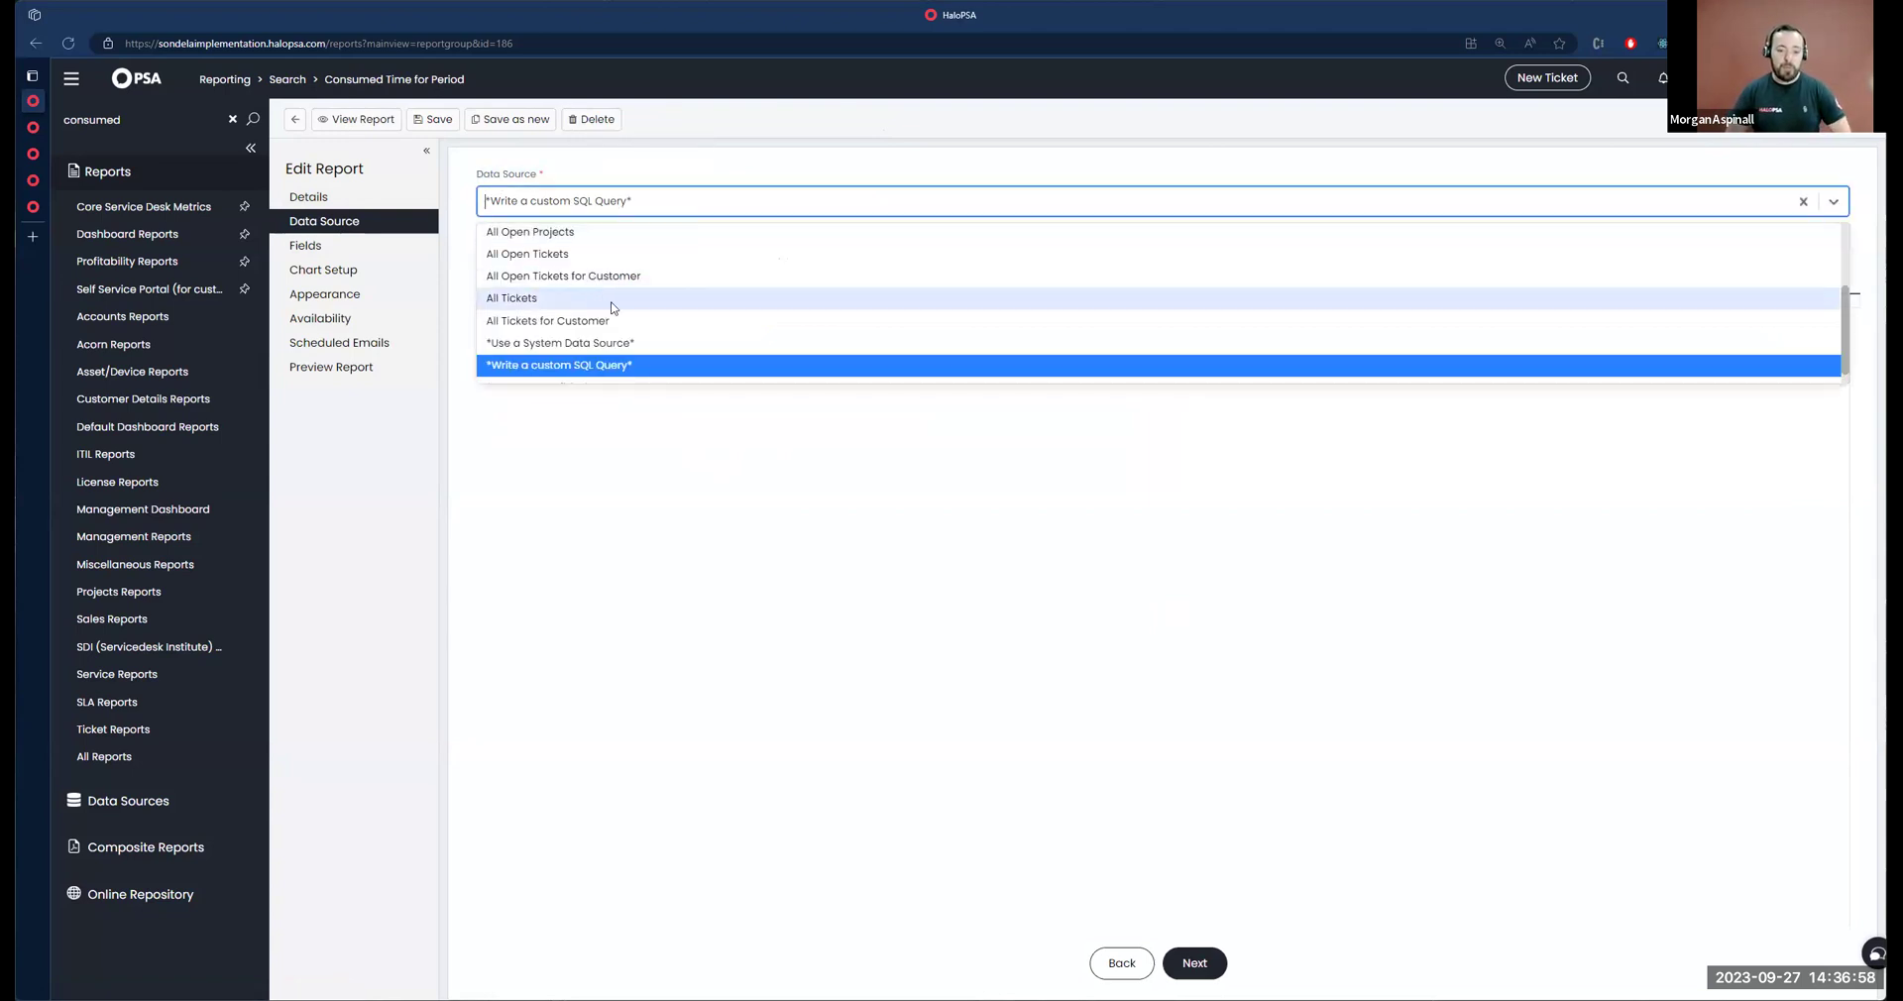
pyautogui.scroll(3, 594, 347)
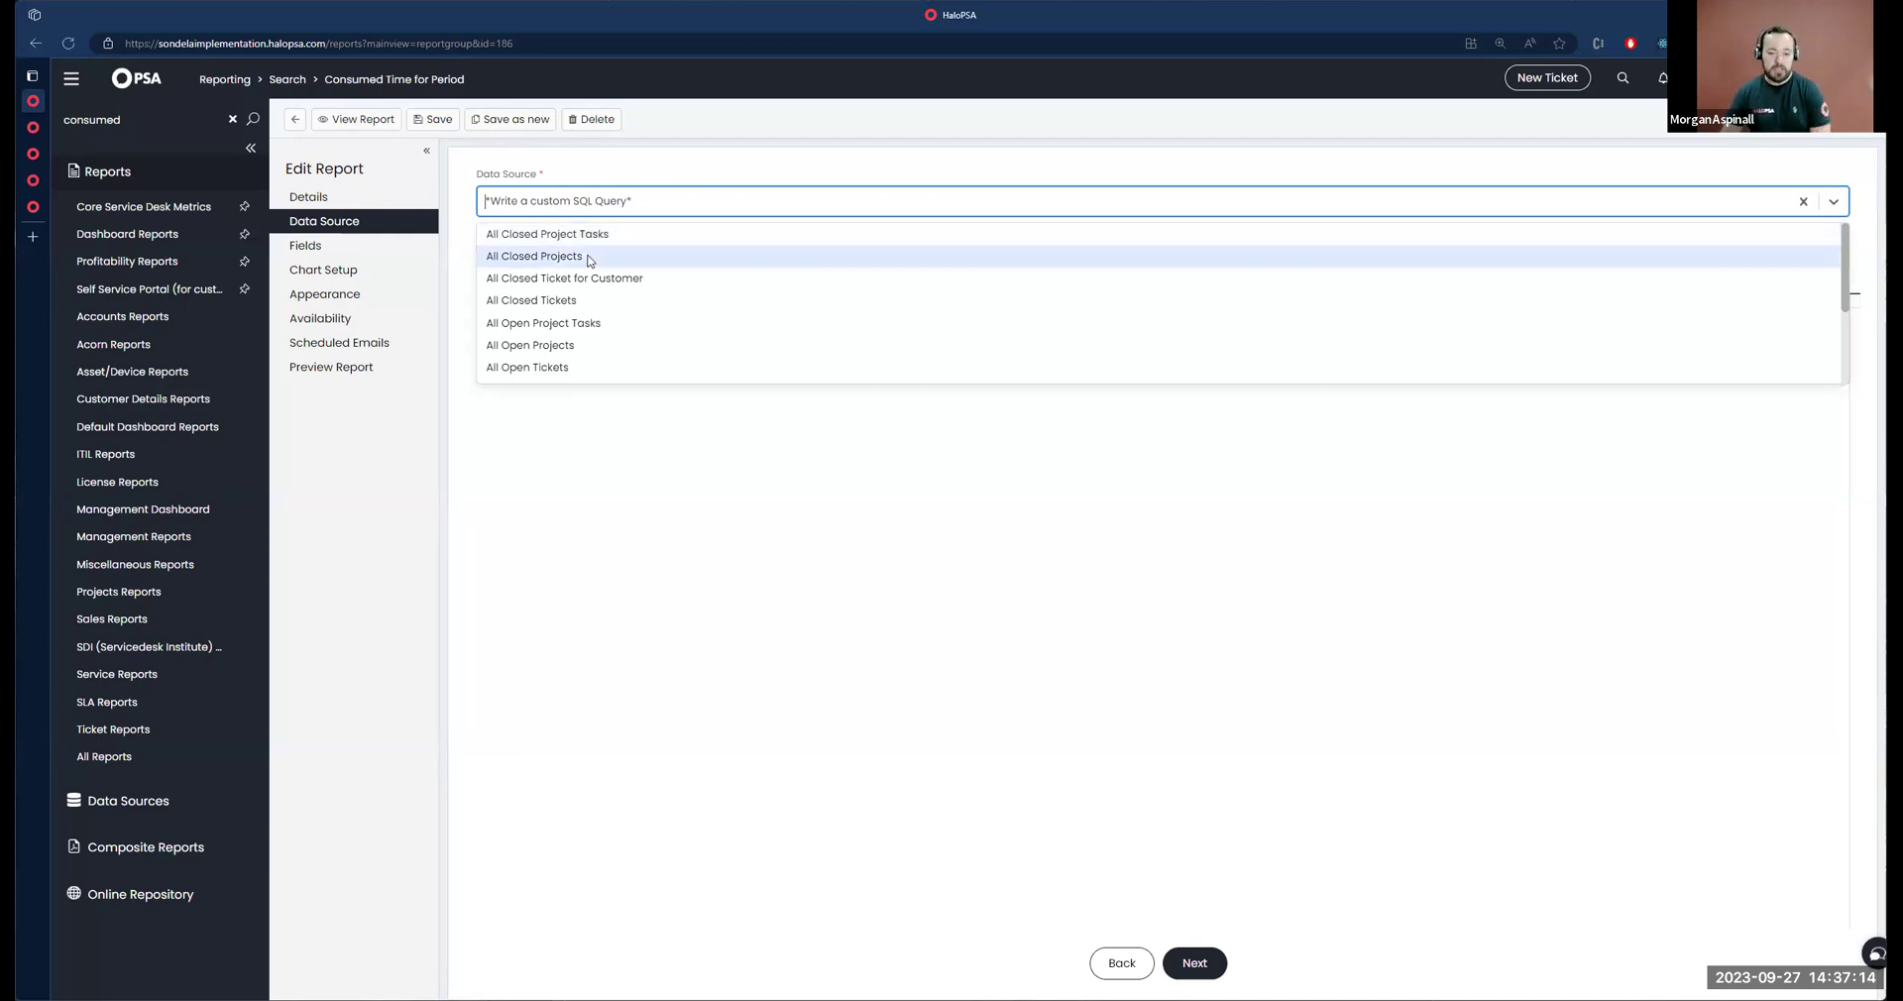
pyautogui.scroll(-3, 587, 260)
pyautogui.click(527, 373)
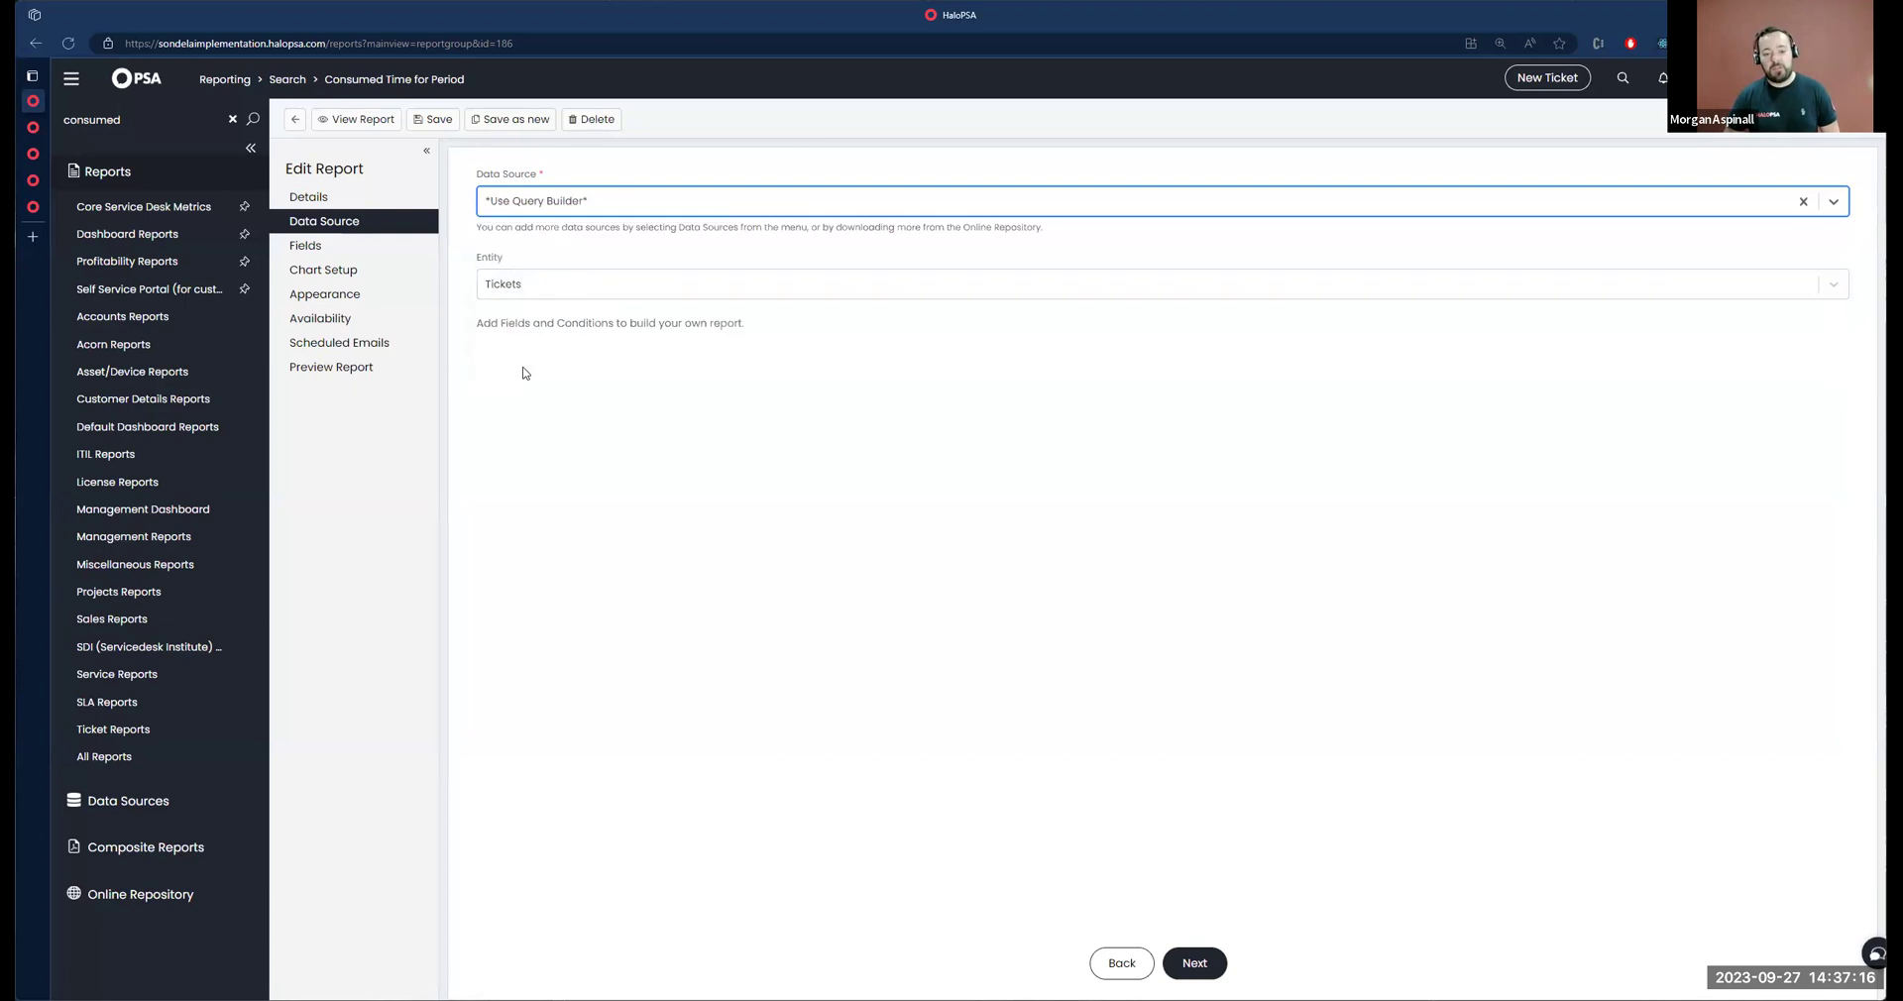
pyautogui.click(617, 287)
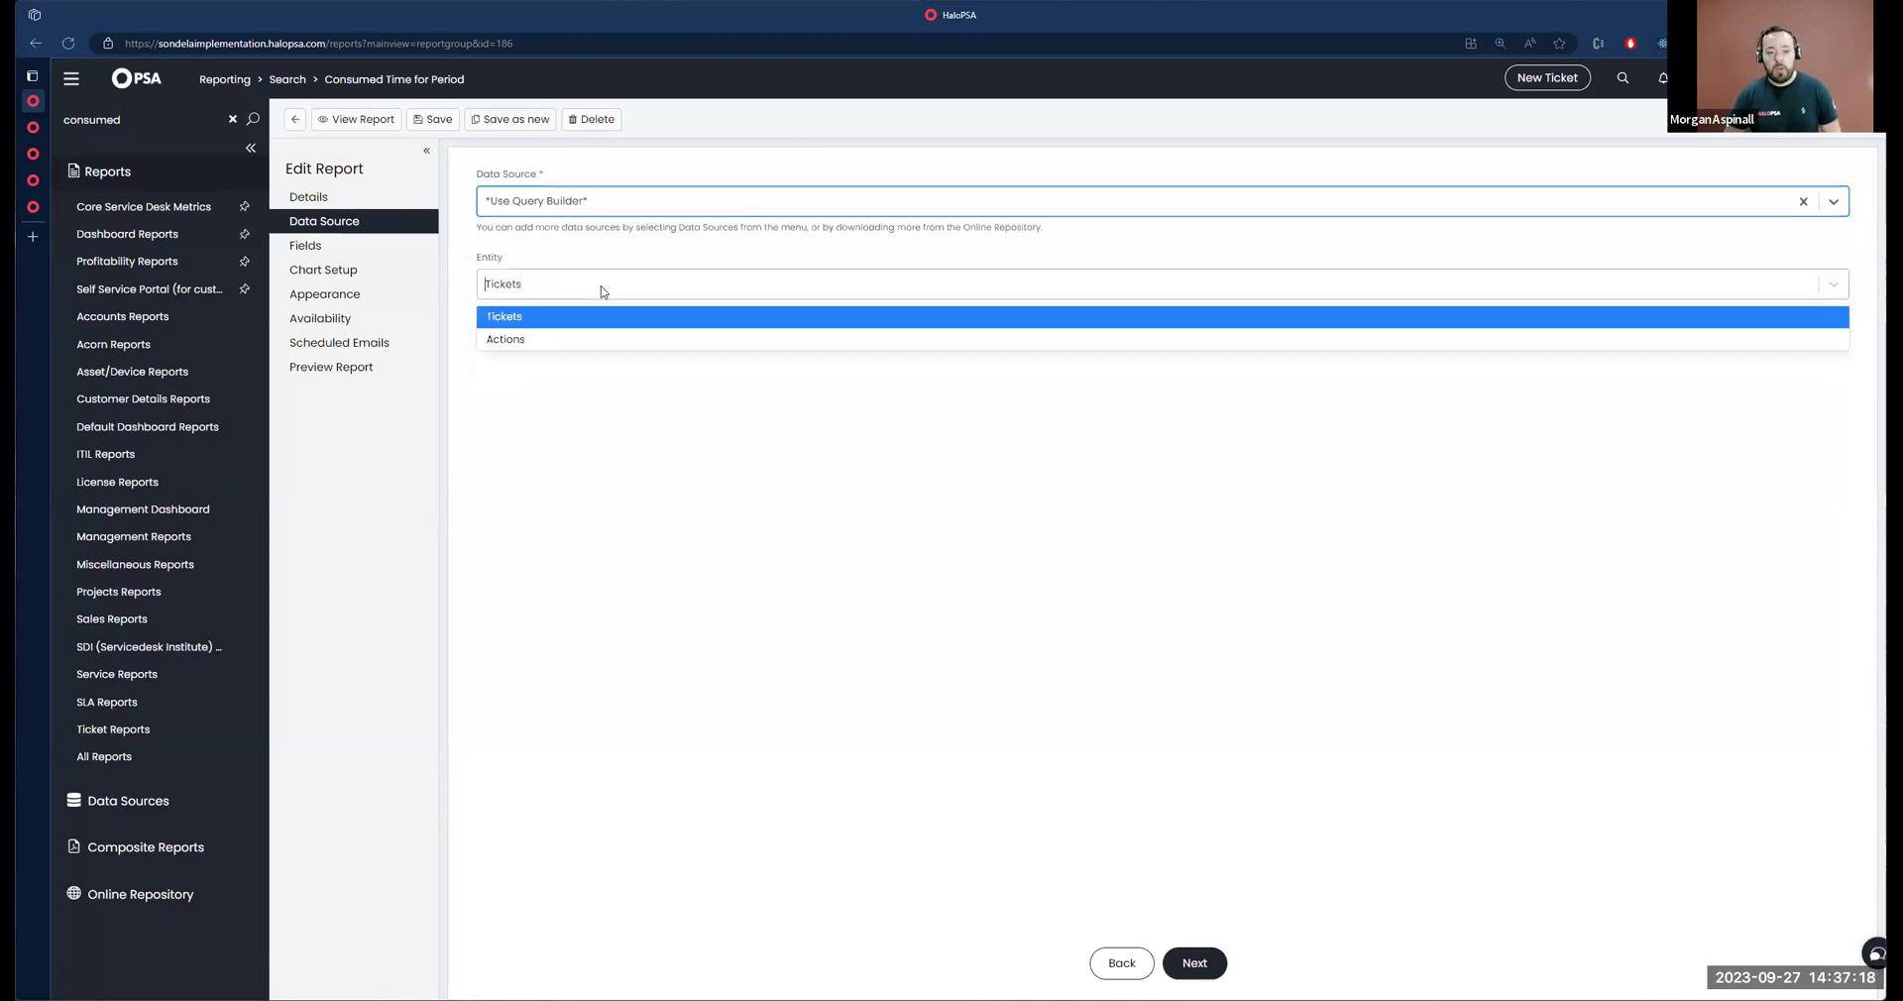
pyautogui.click(555, 314)
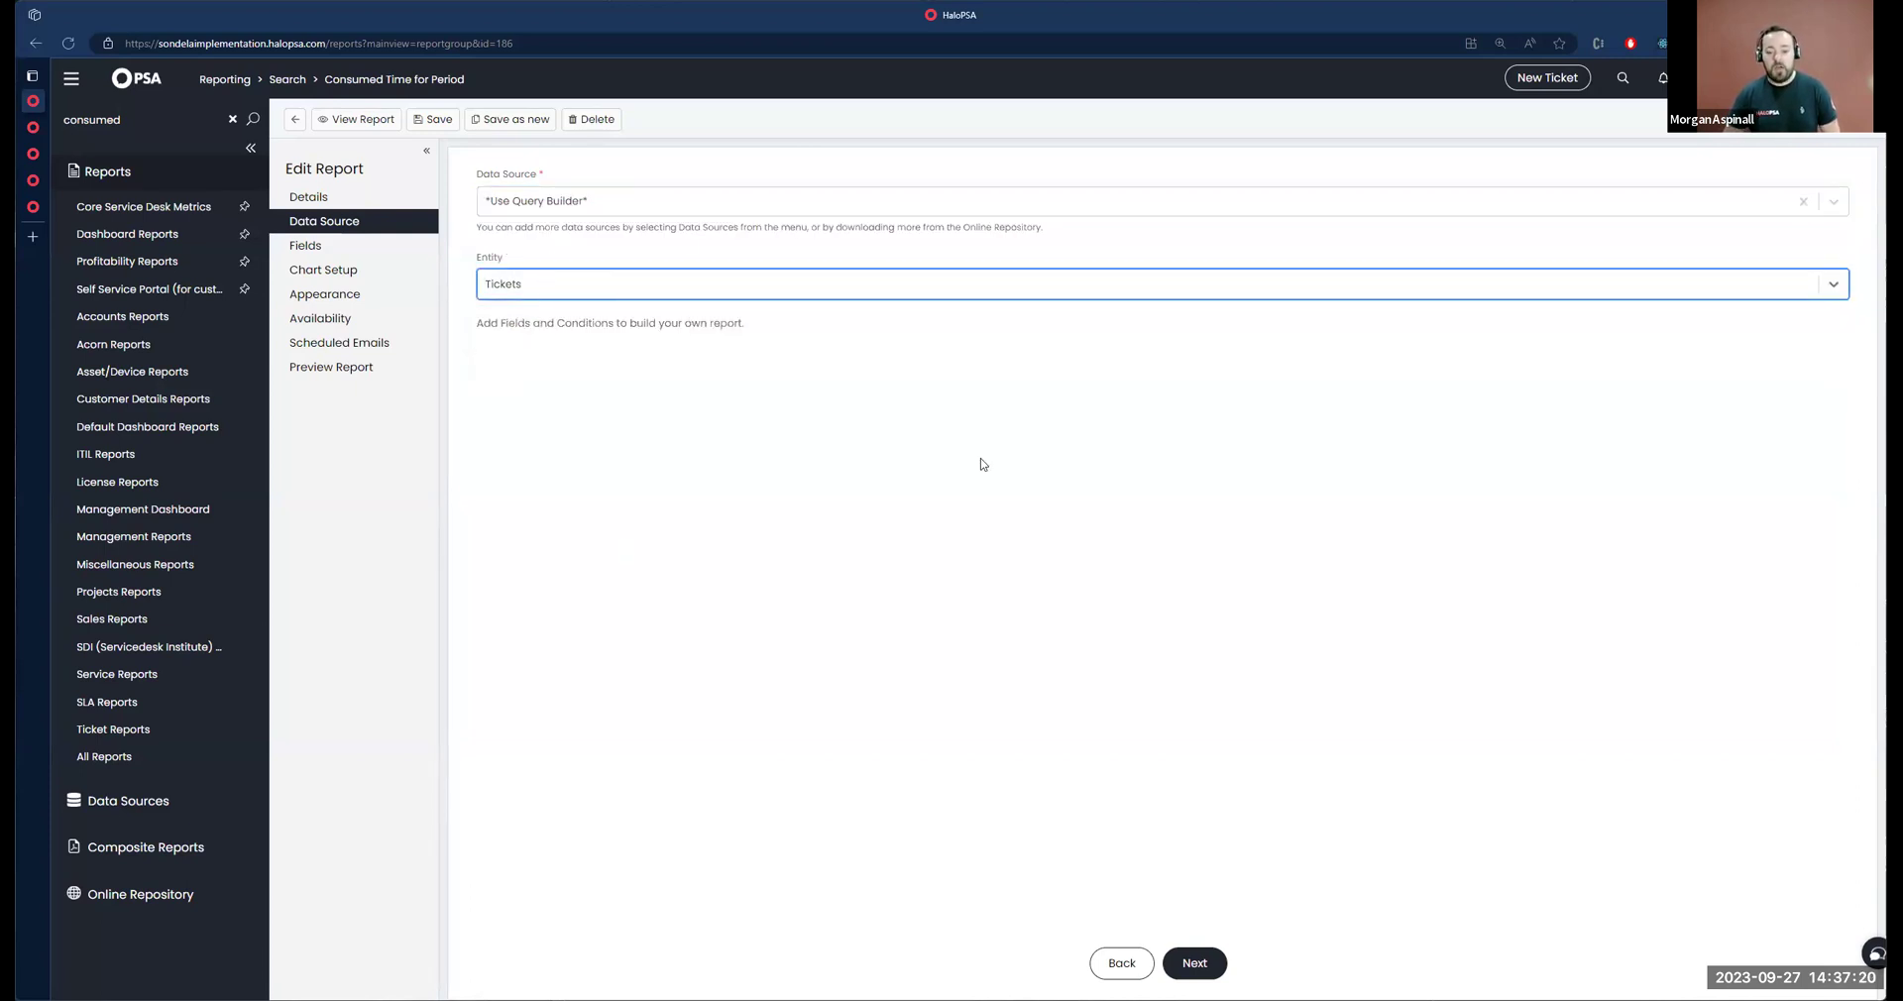
pyautogui.click(345, 244)
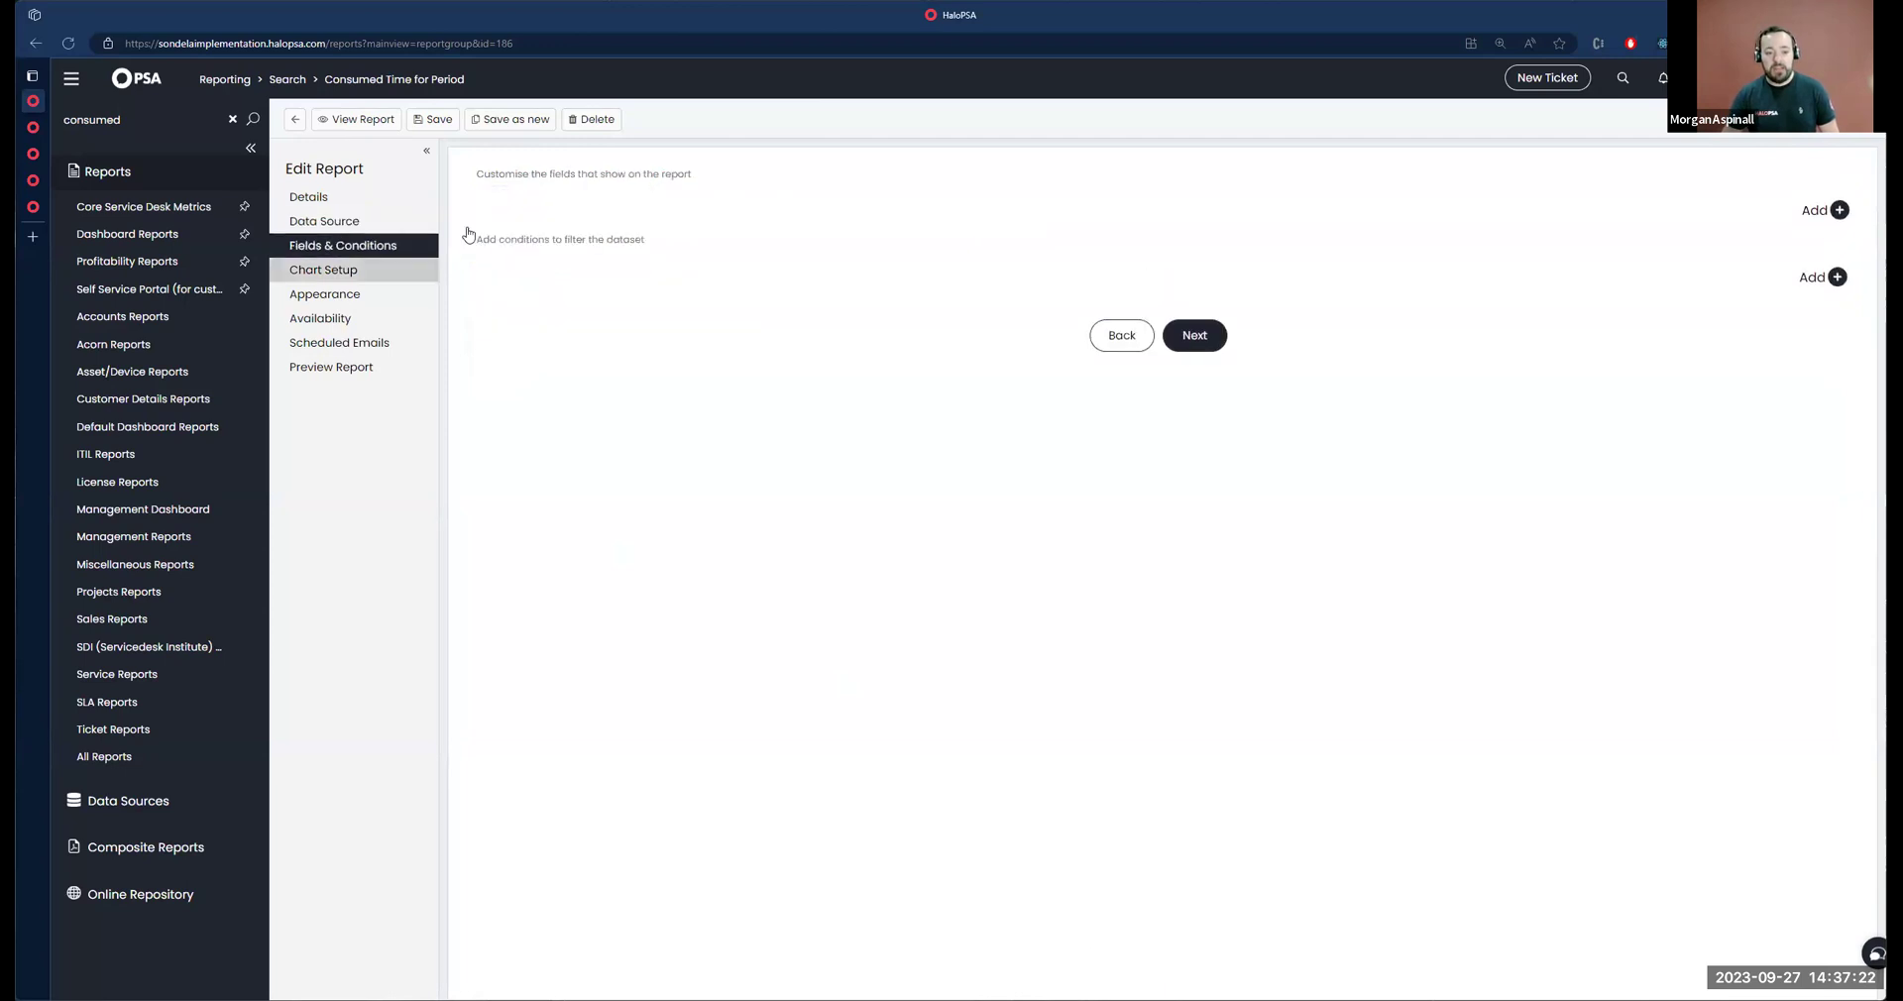
pyautogui.moveTo(690, 174); pyautogui.dragTo(531, 247)
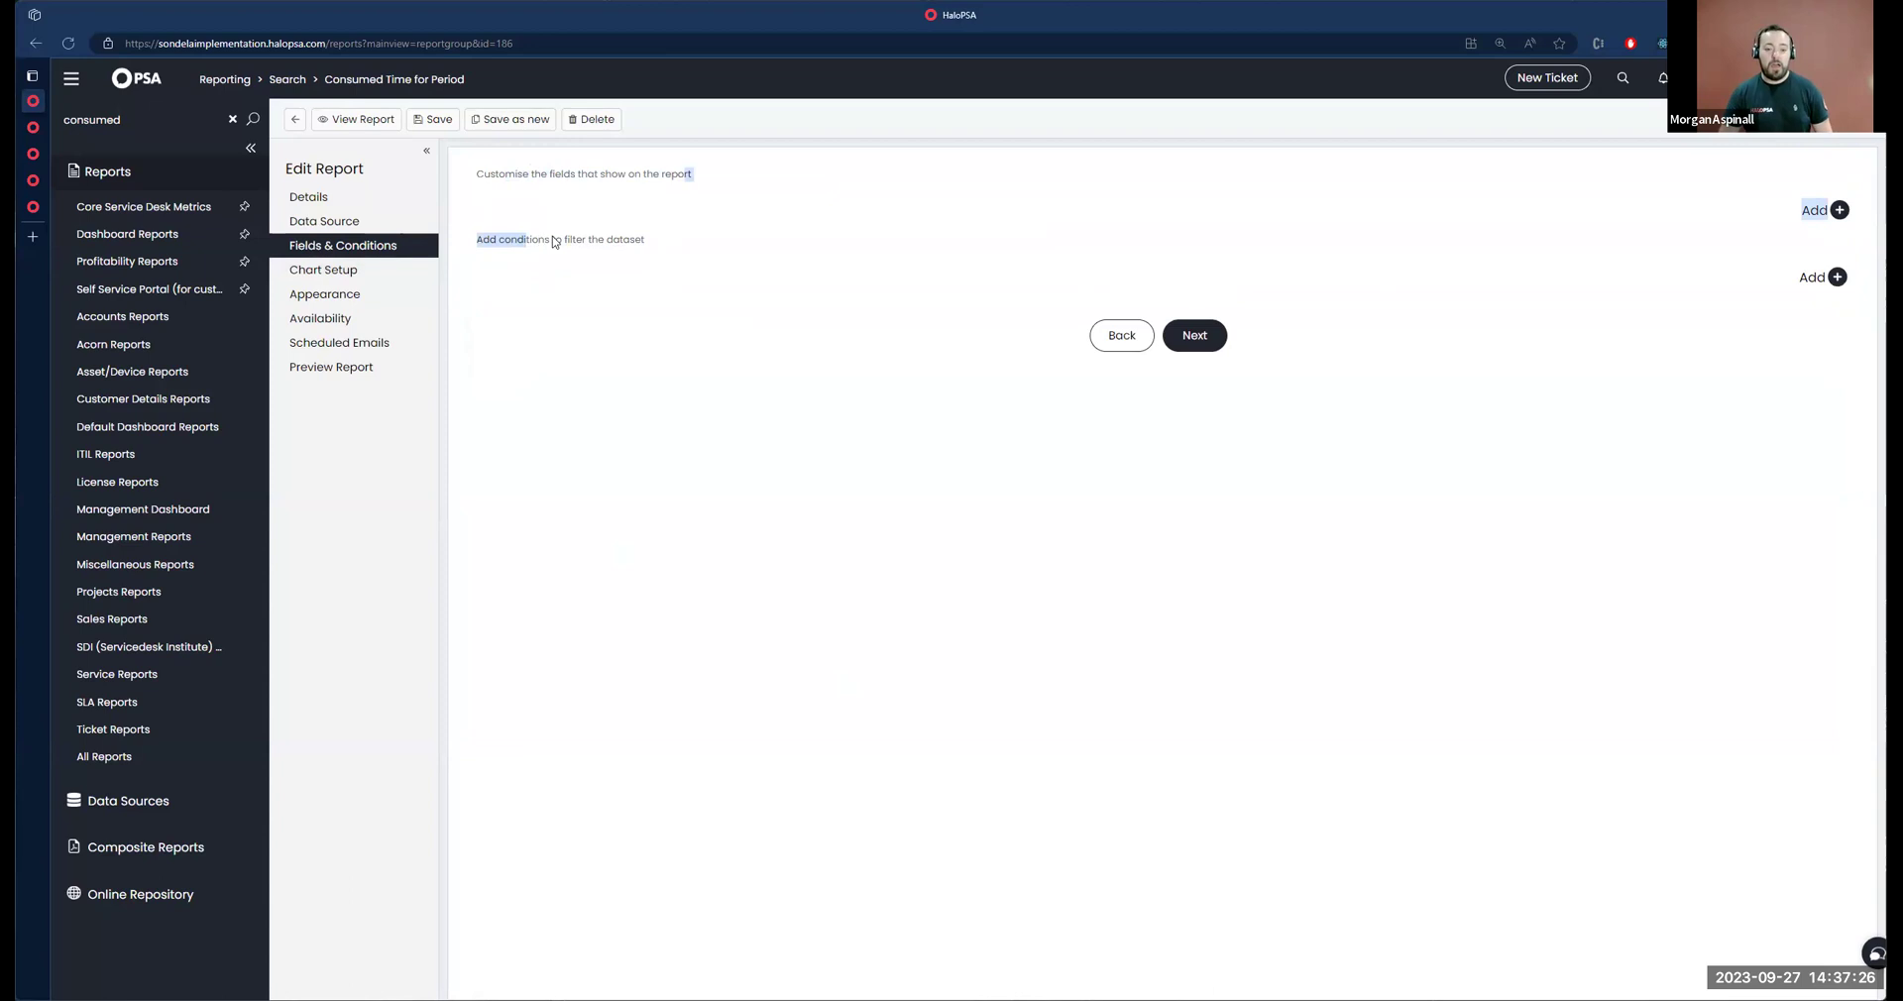
pyautogui.moveTo(538, 242); pyautogui.dragTo(573, 245)
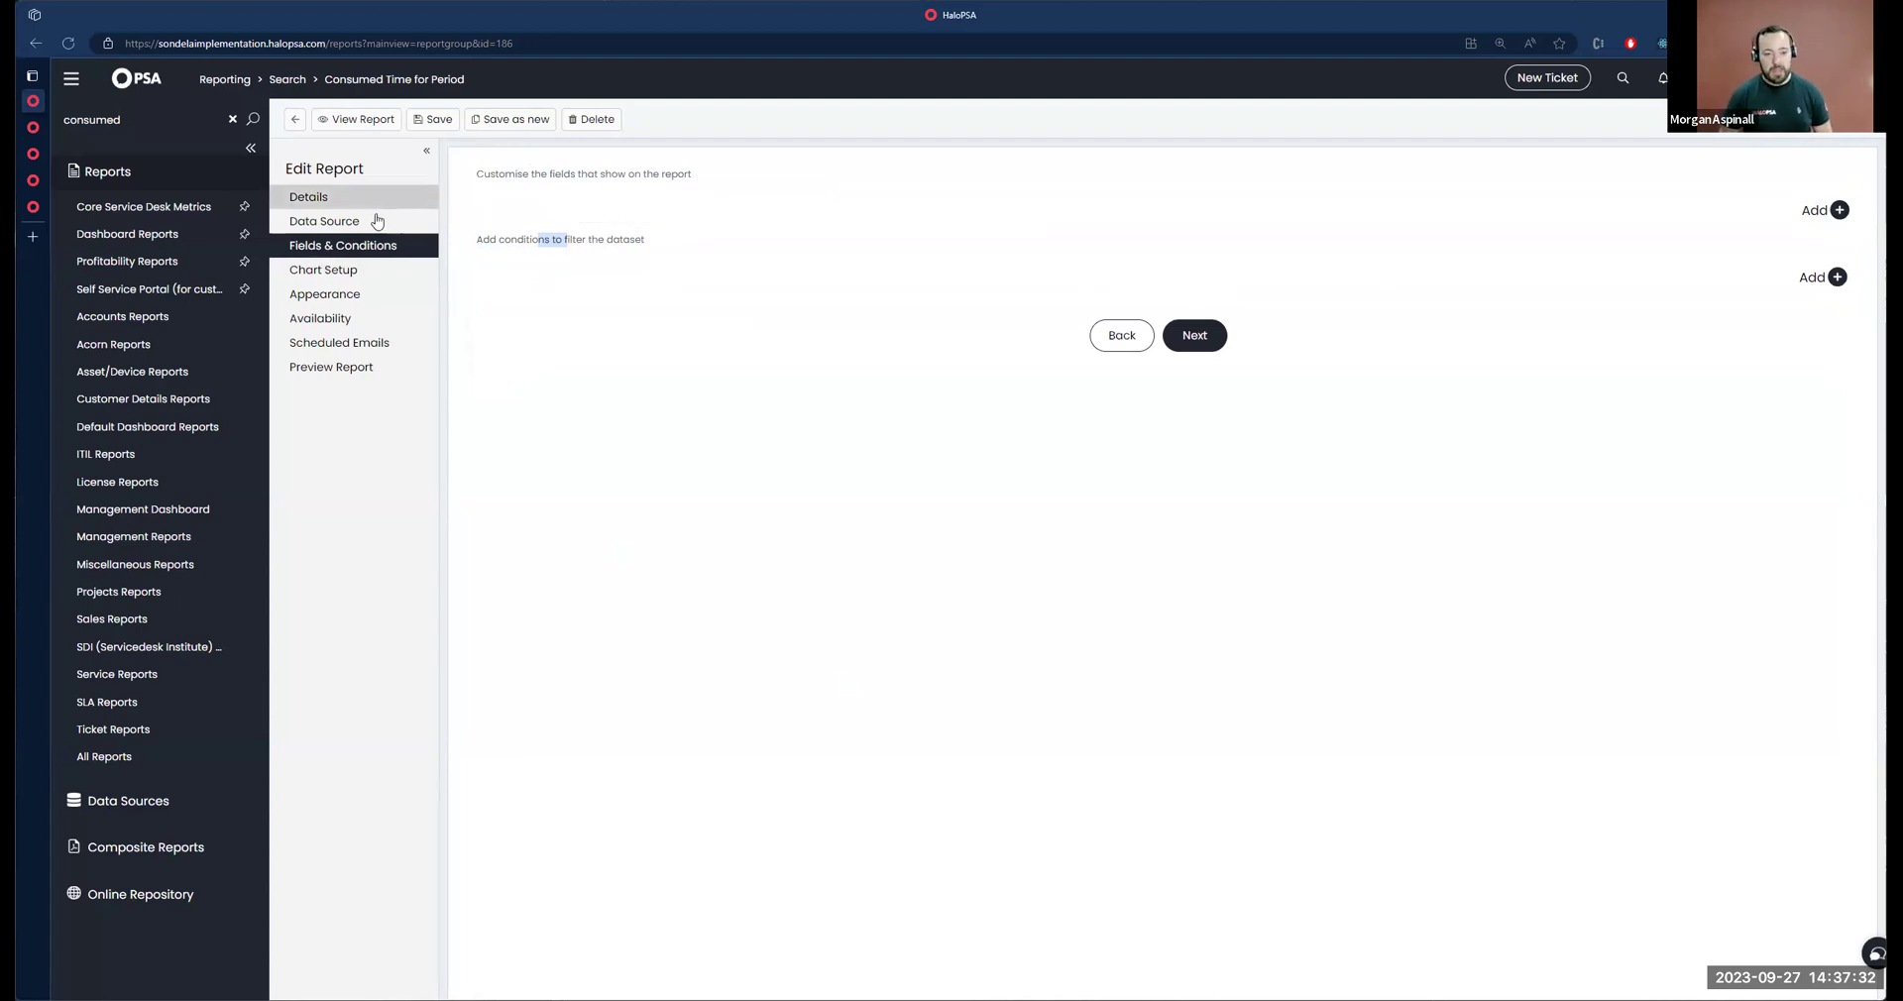
# Step: Set the report's data source to *Write a custom SQL Query*
pyautogui.click(374, 220)
pyautogui.click(557, 203)
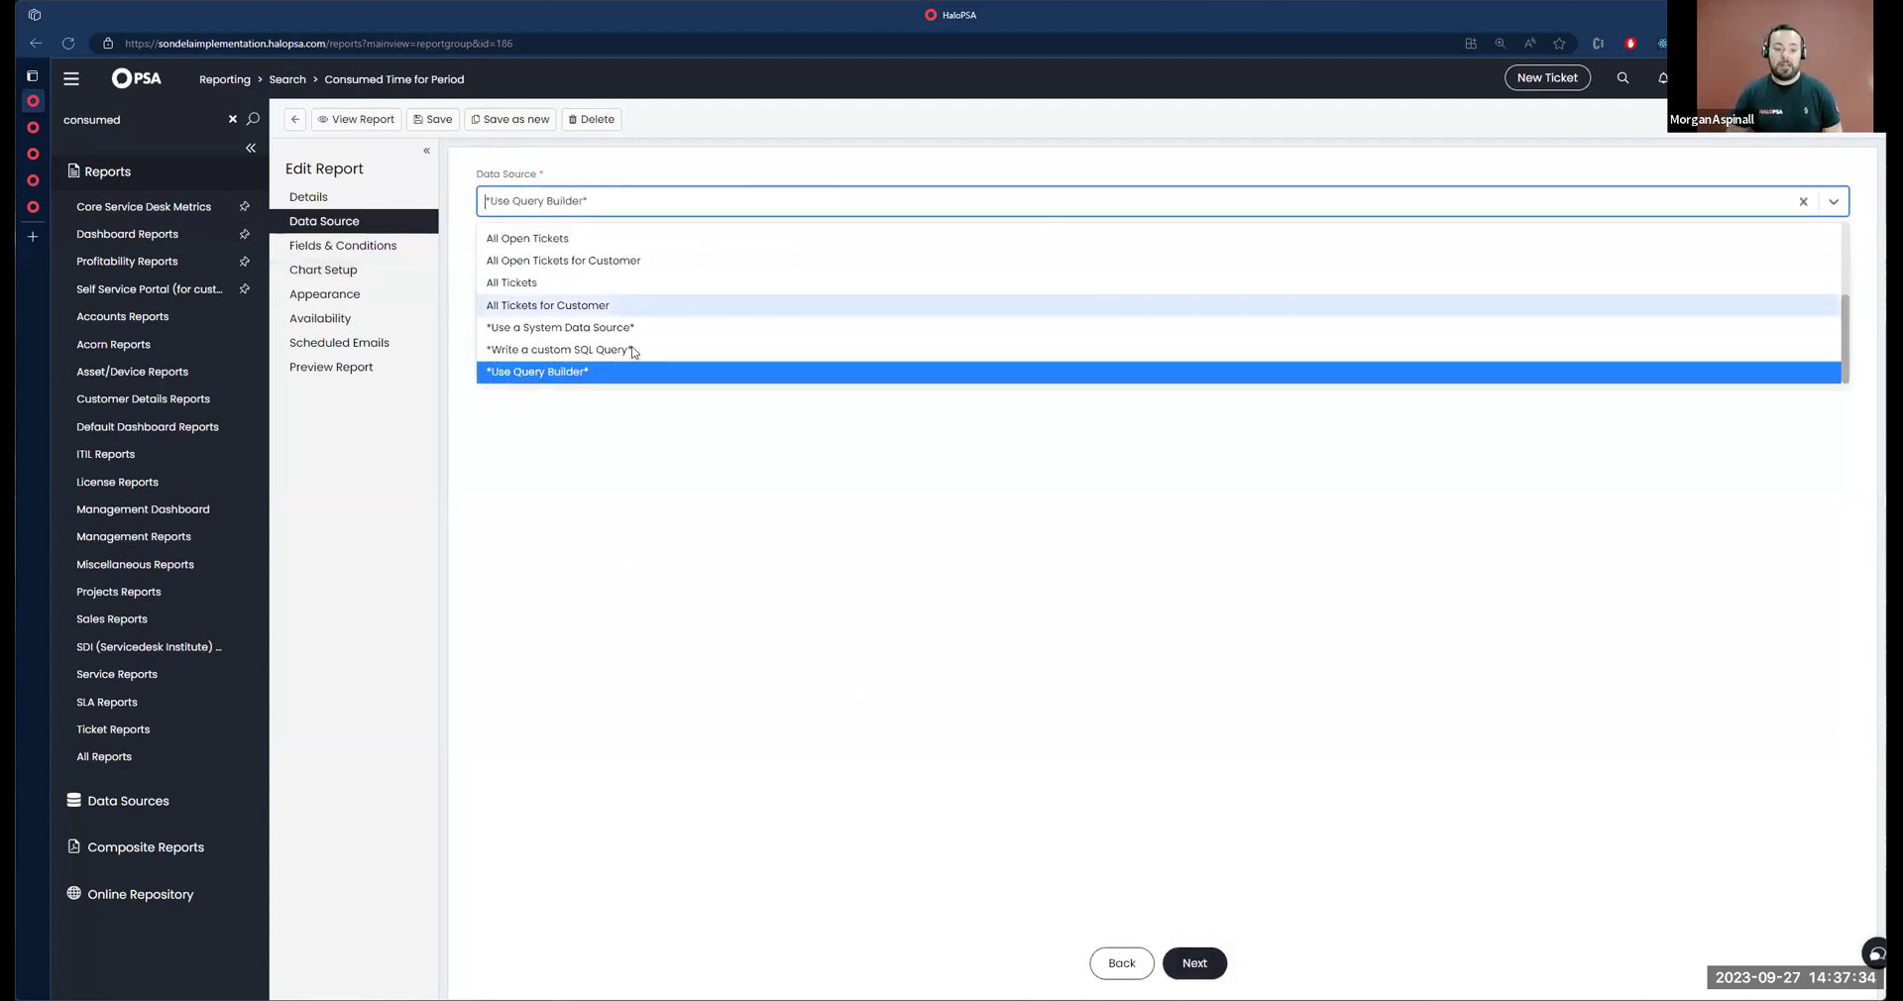
pyautogui.click(649, 351)
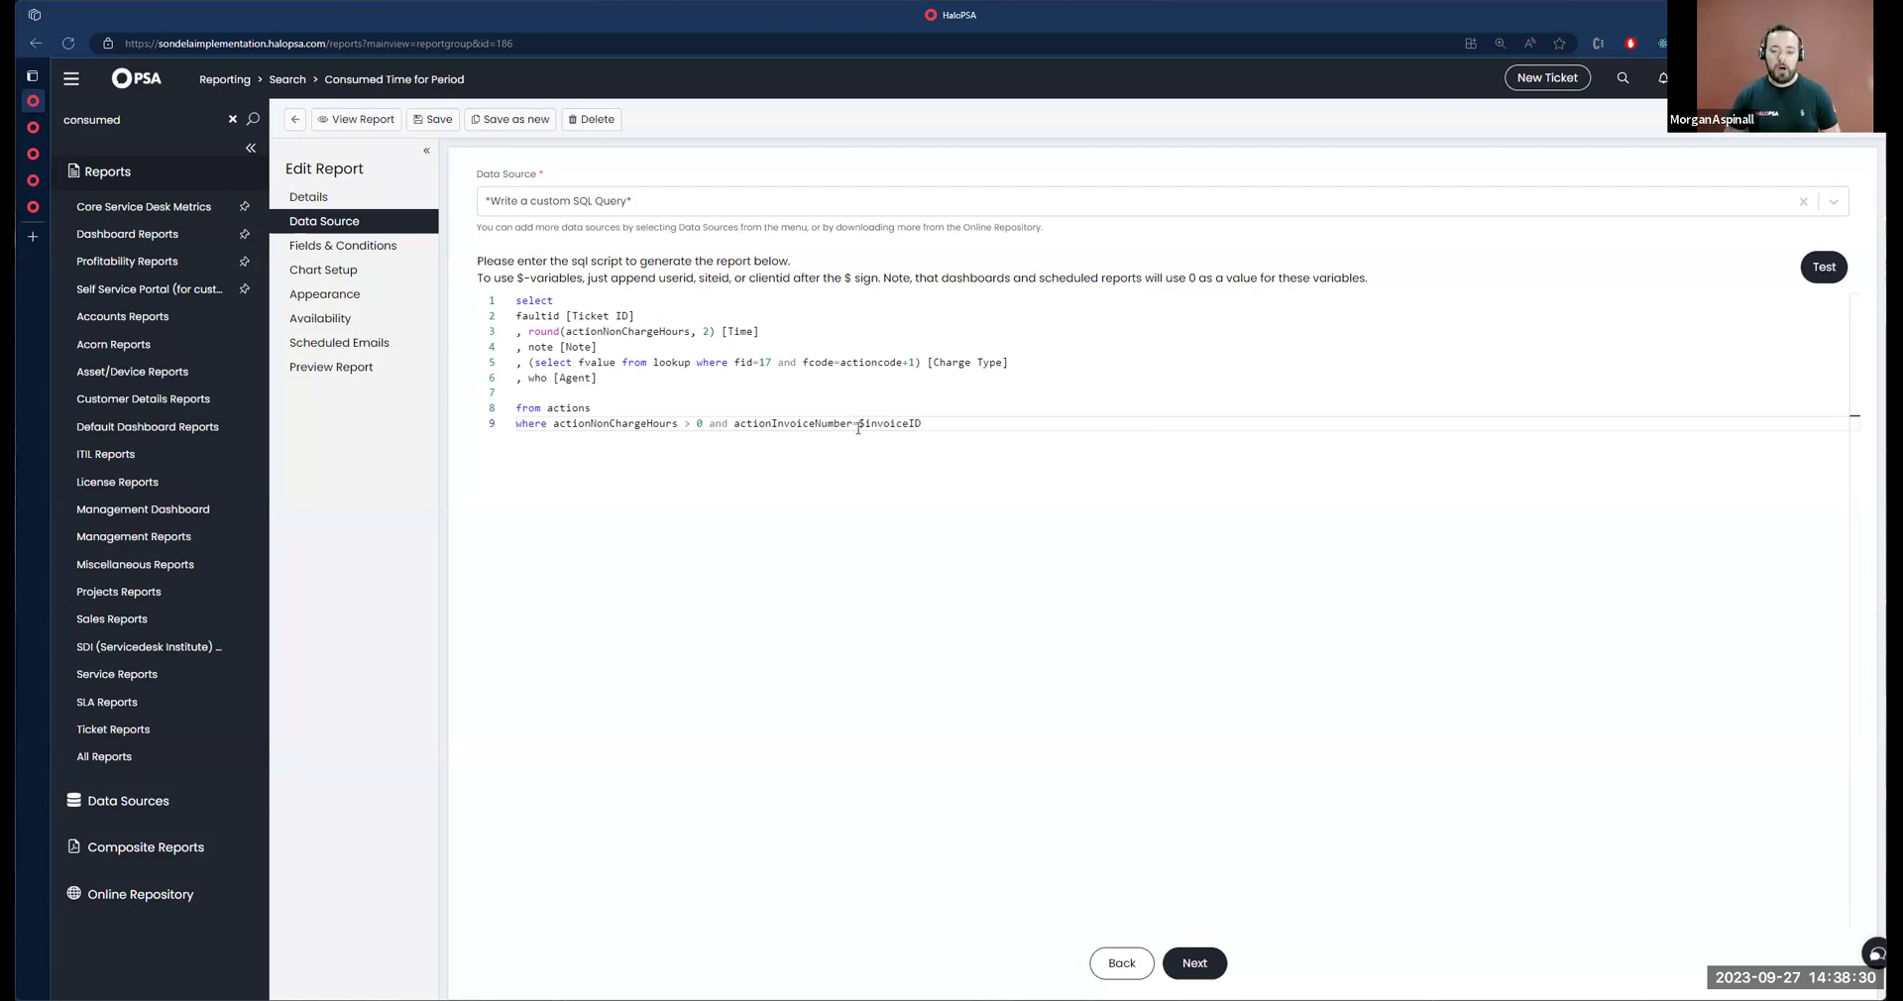
# Step: Review the $invoiceID variable at the end of the SQL script and save the report
pyautogui.moveTo(858, 423); pyautogui.dragTo(929, 424)
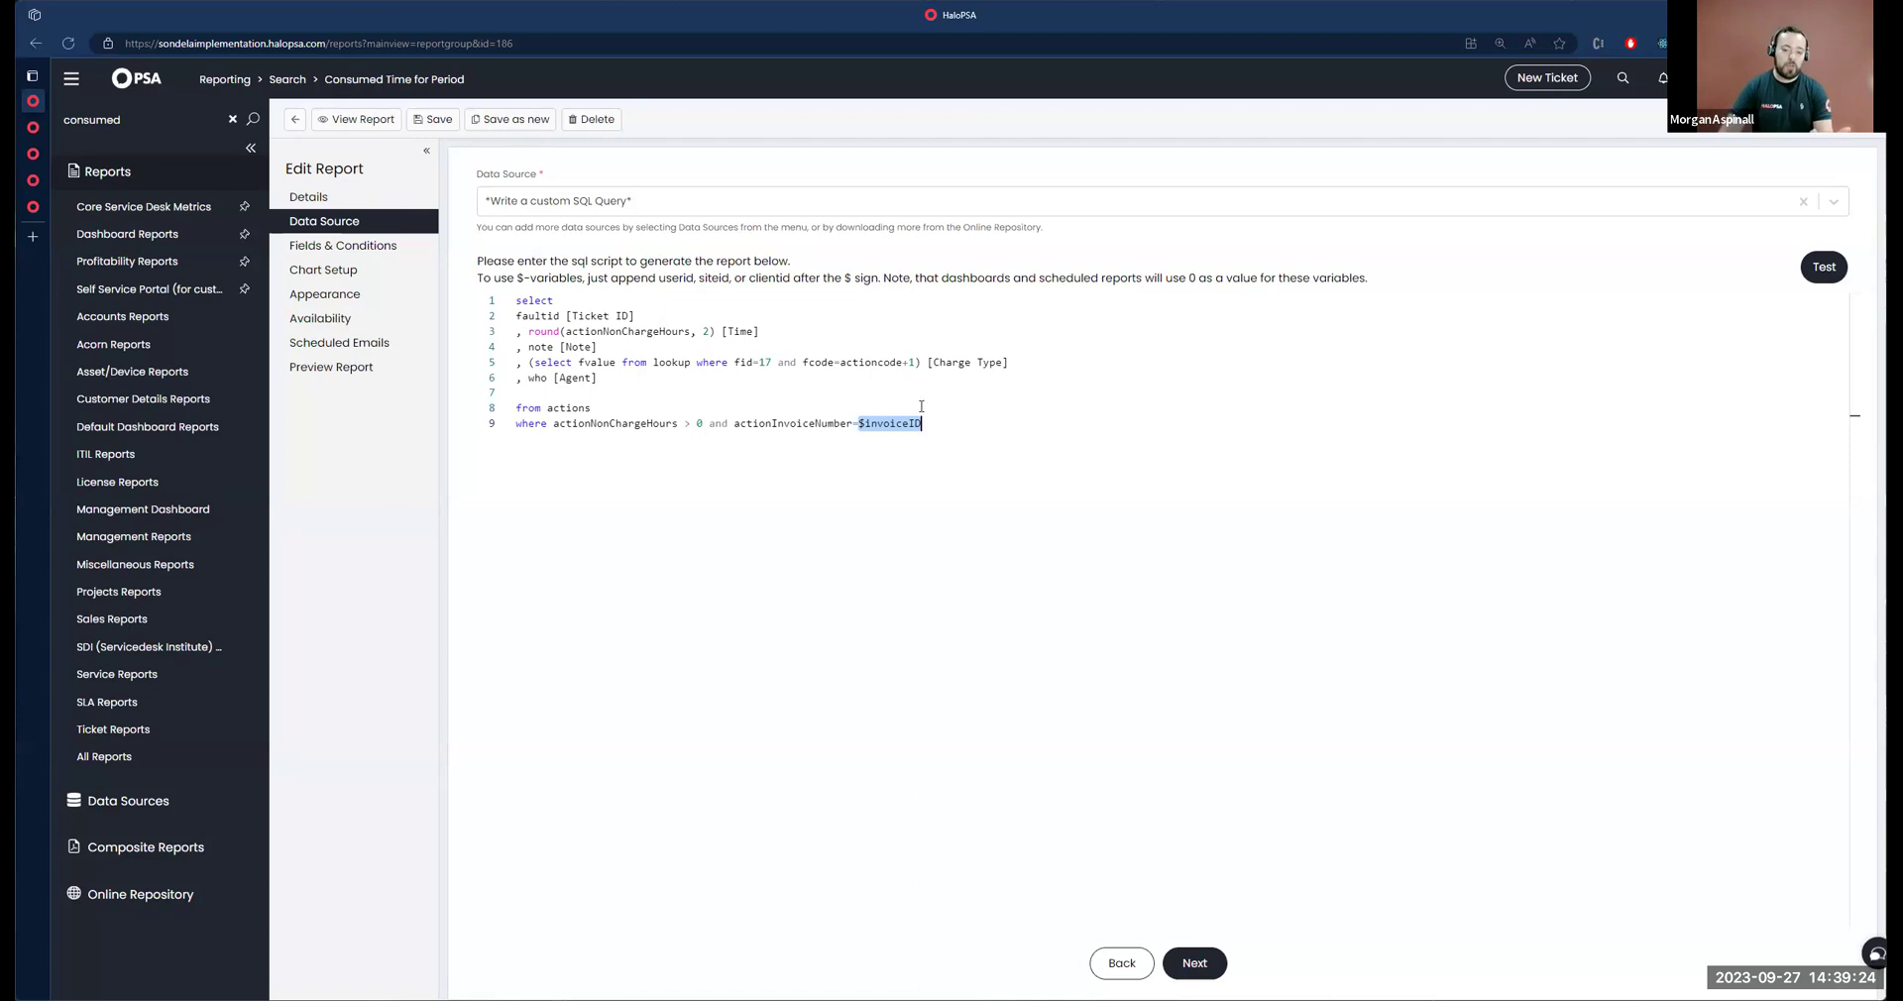
pyautogui.click(868, 422)
pyautogui.doubleClick(947, 422)
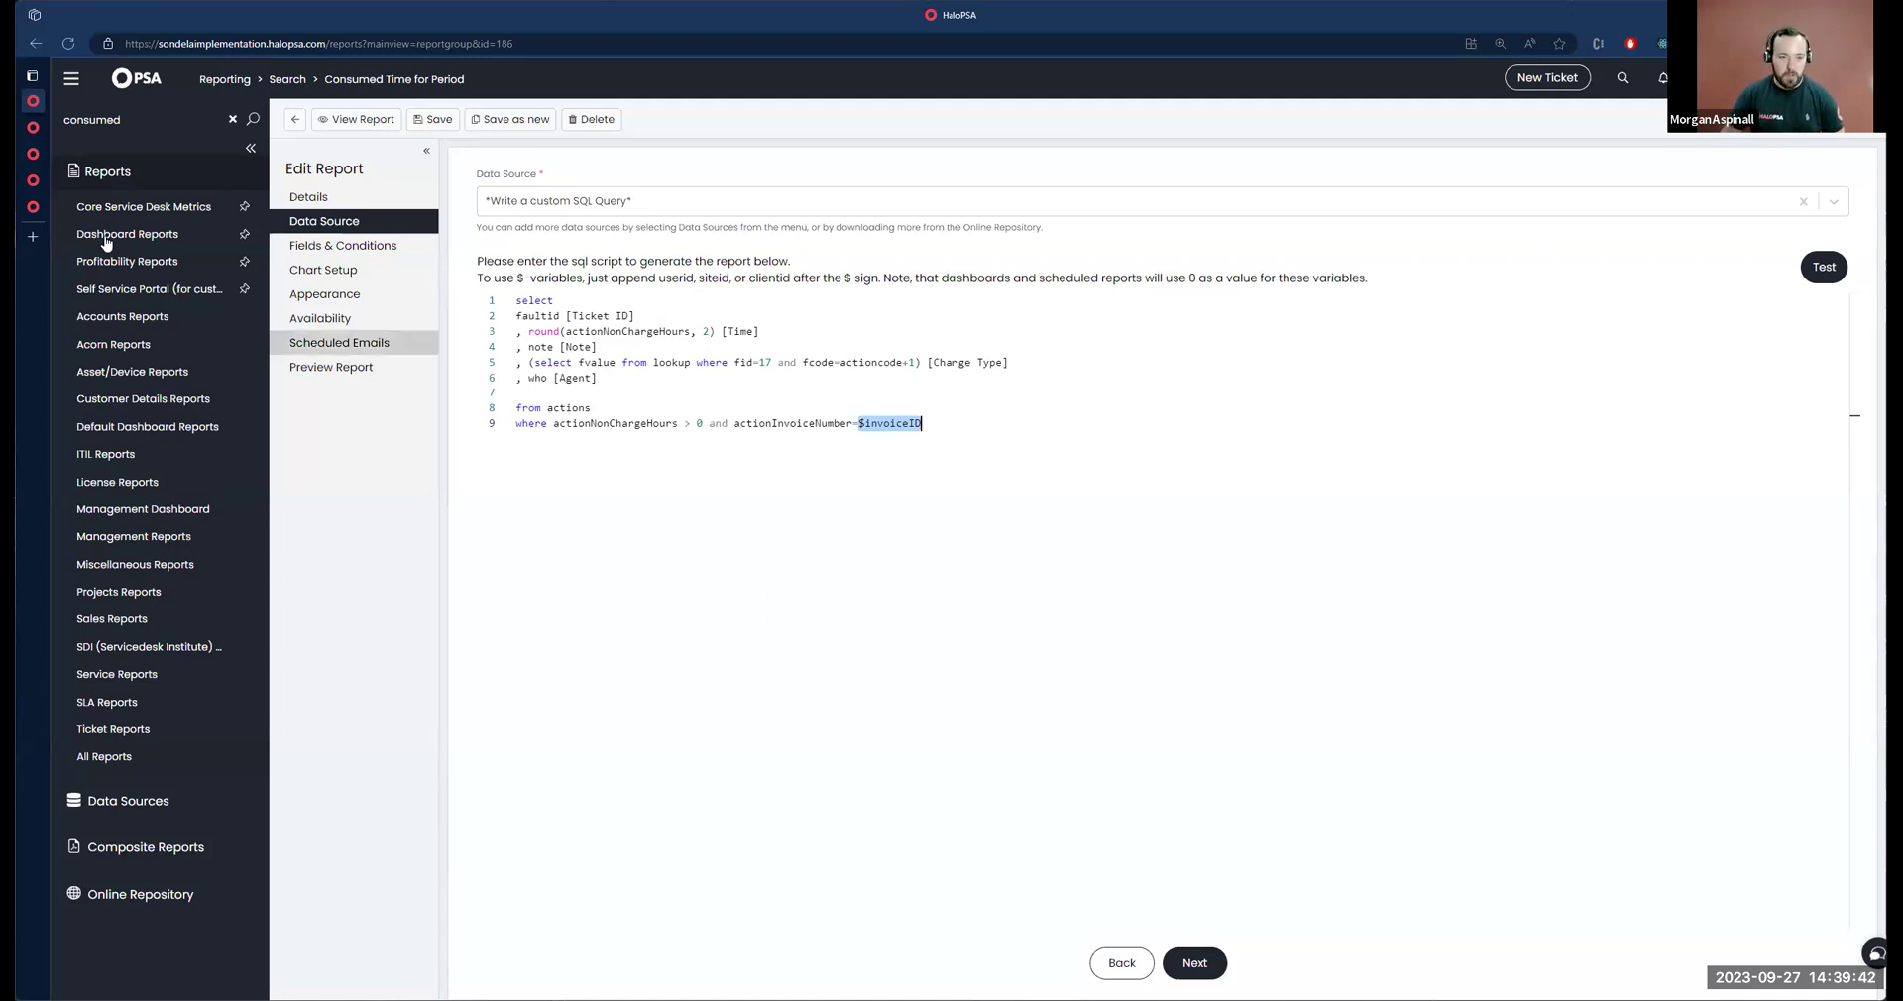
pyautogui.click(455, 114)
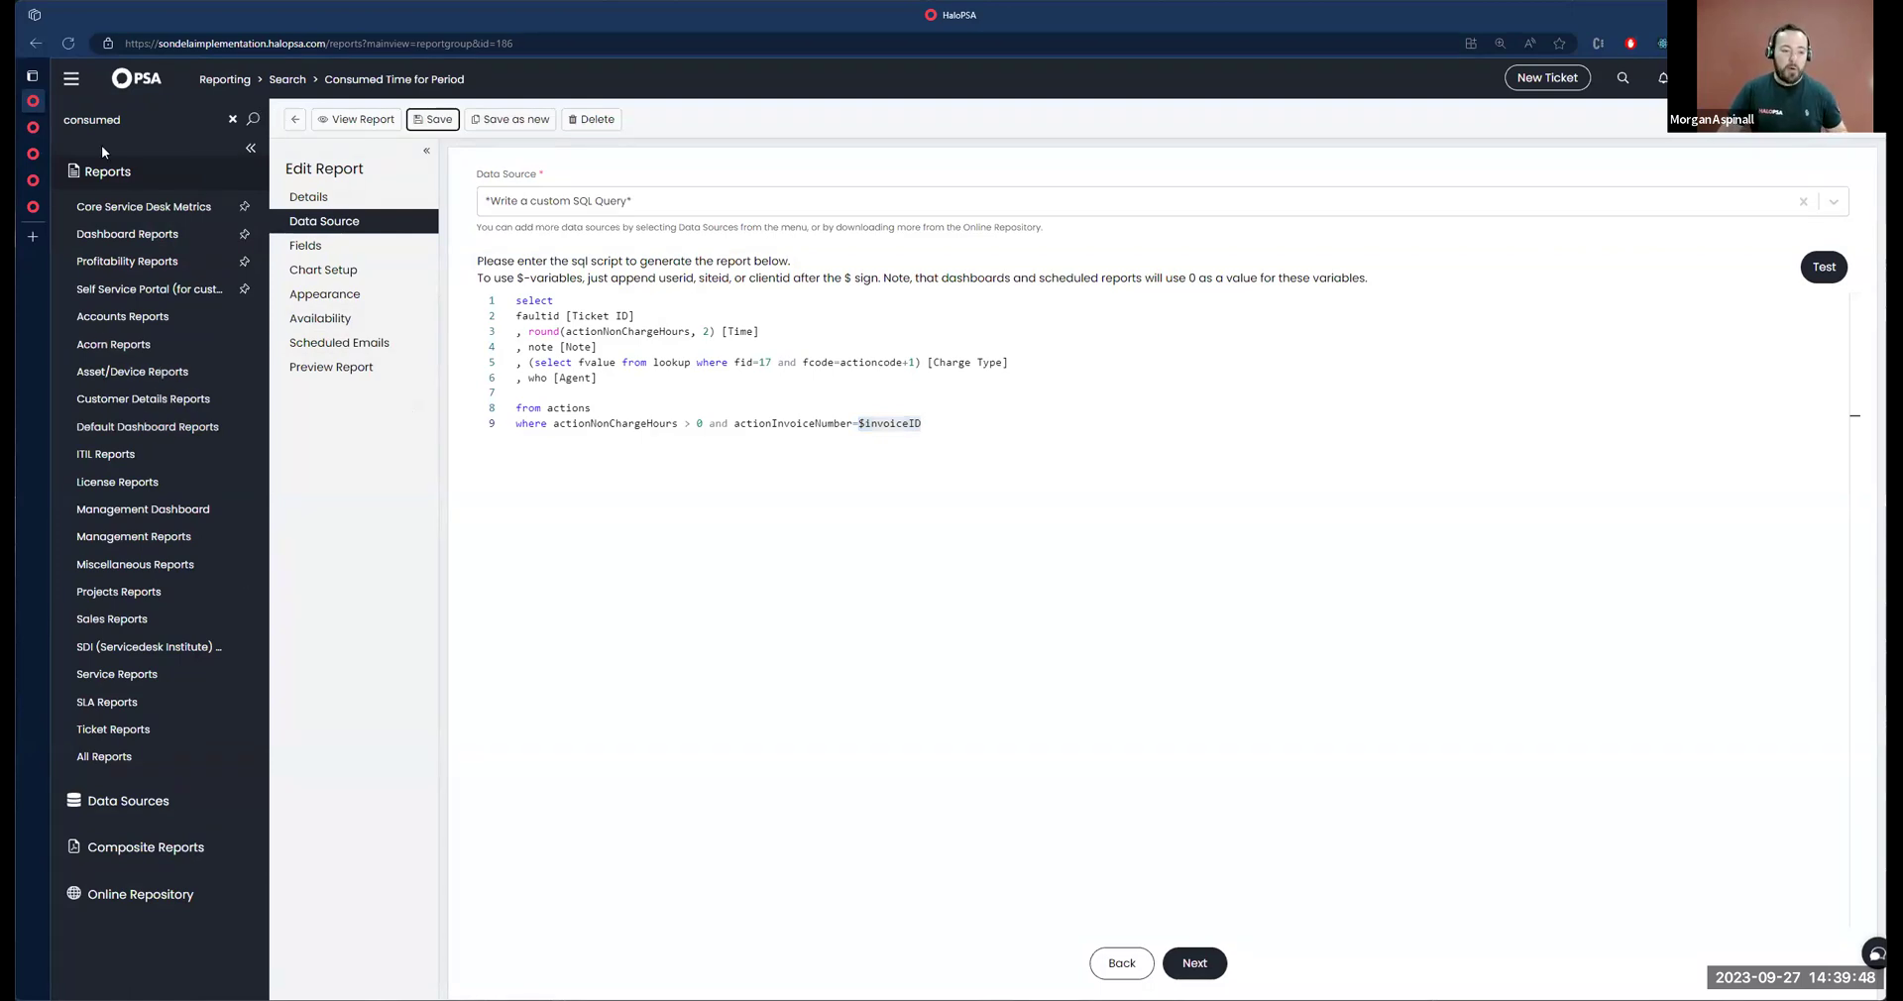
# Step: Open the Billing general settings in Configuration and expand the PDF Templates section
pyautogui.click(83, 87)
pyautogui.click(102, 693)
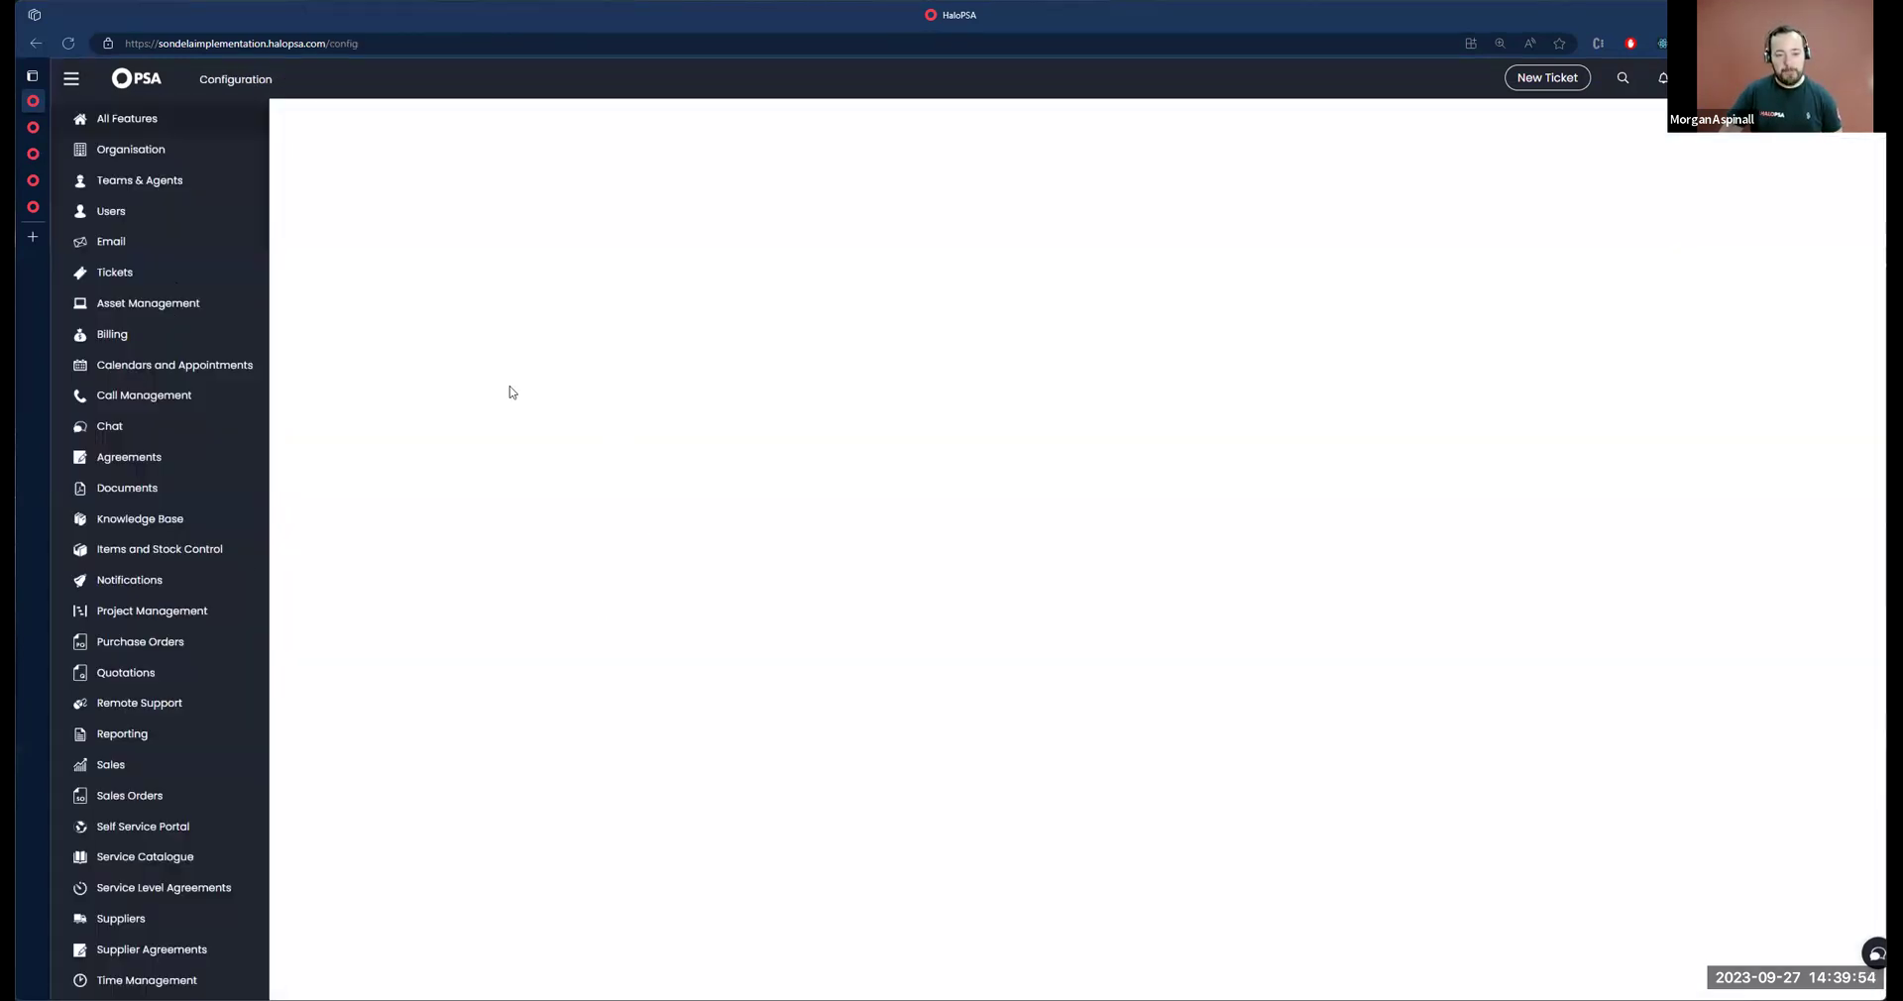
pyautogui.click(498, 469)
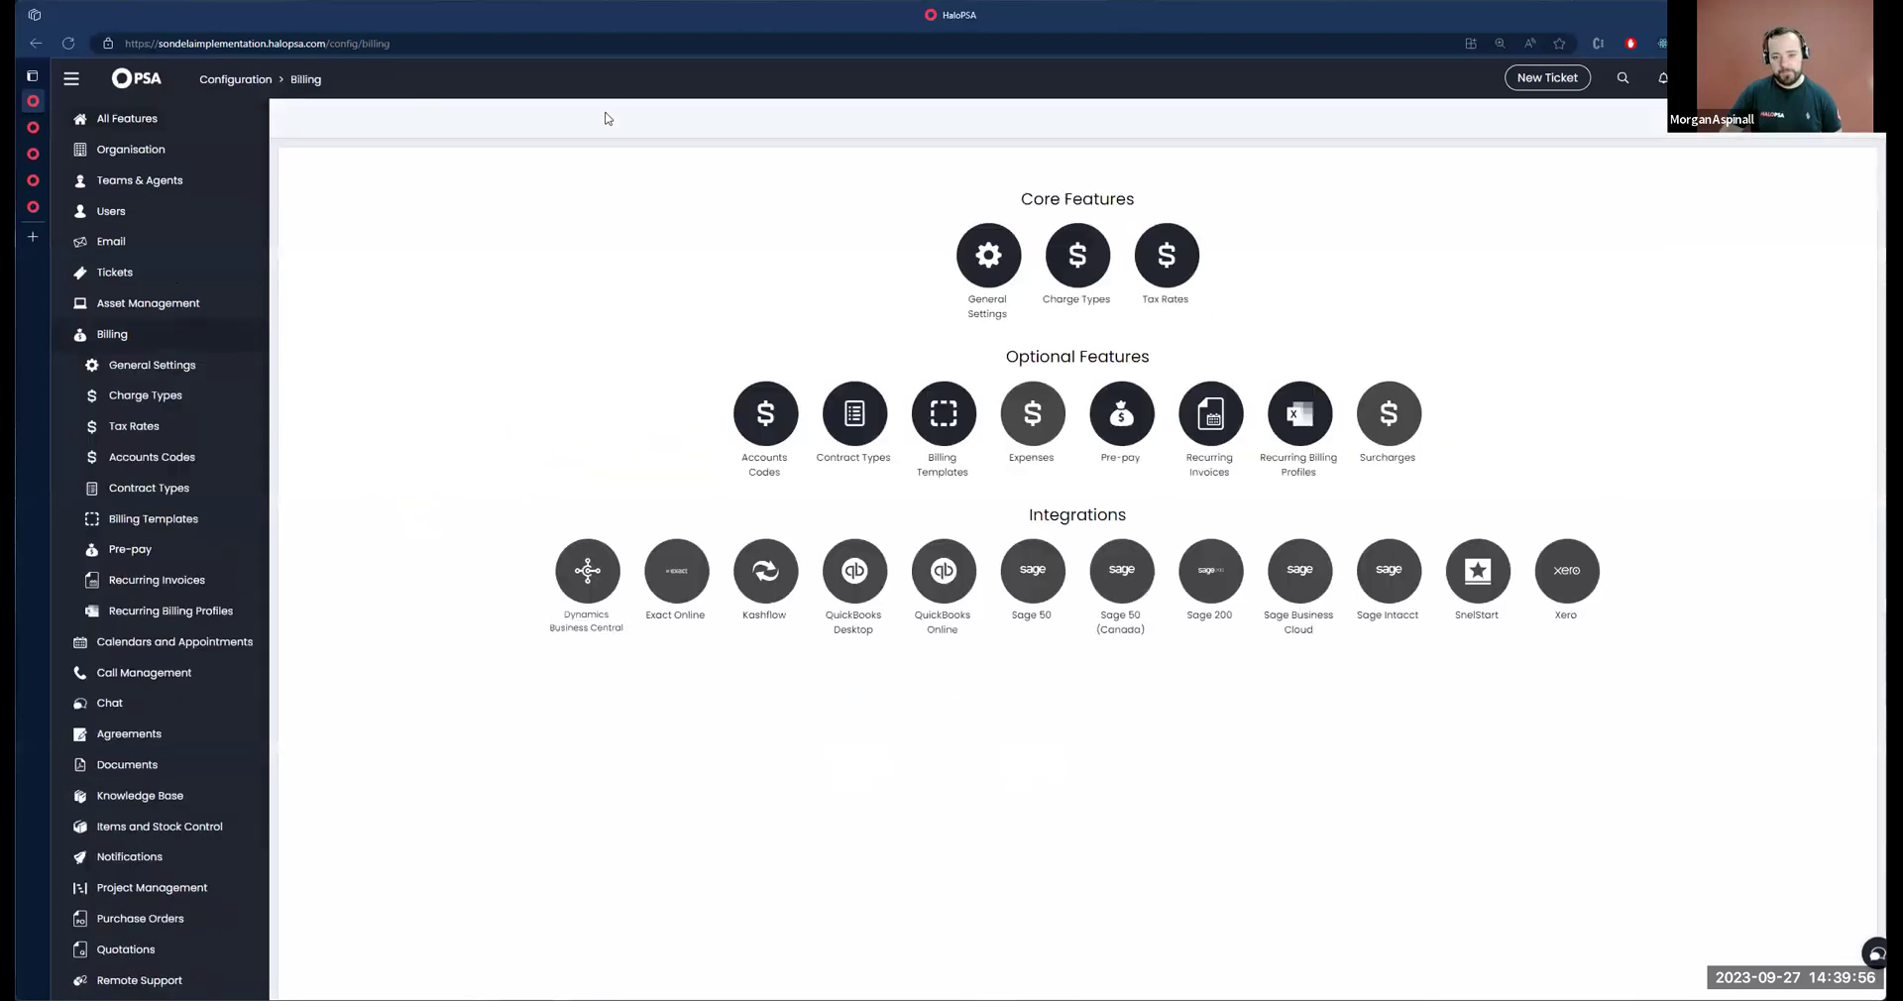
pyautogui.click(984, 256)
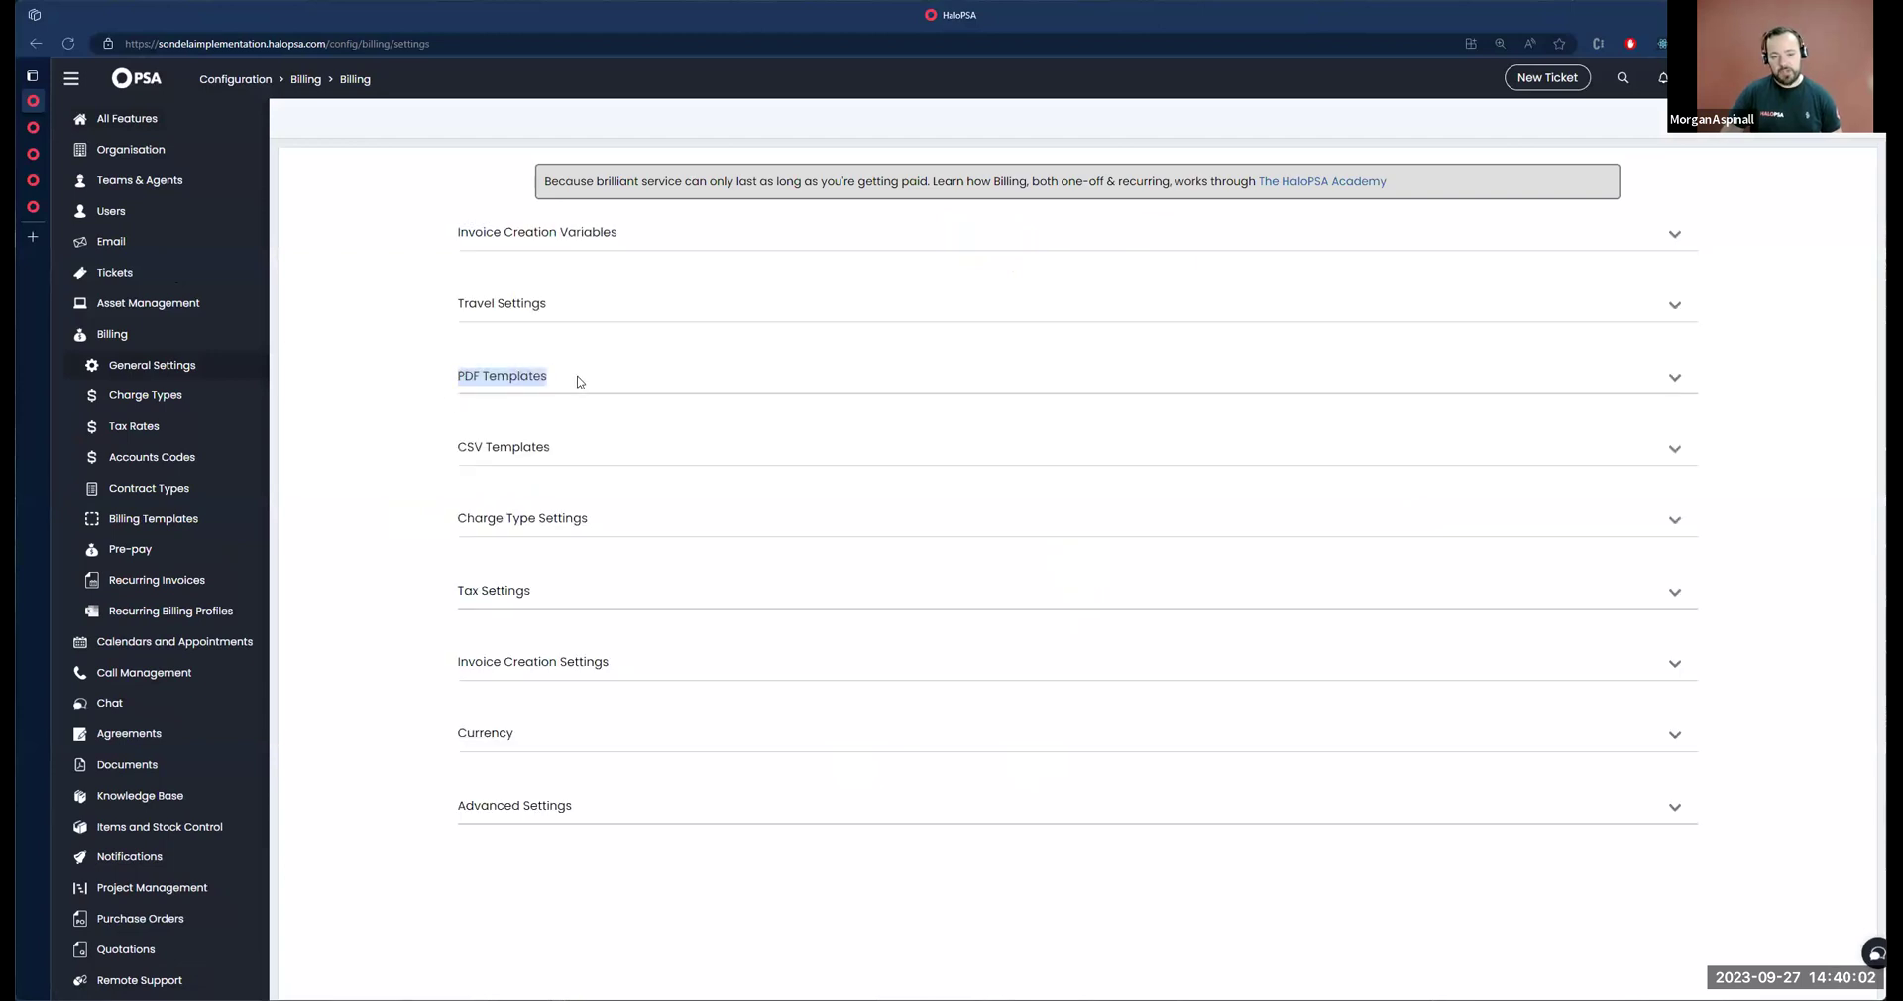
pyautogui.click(579, 382)
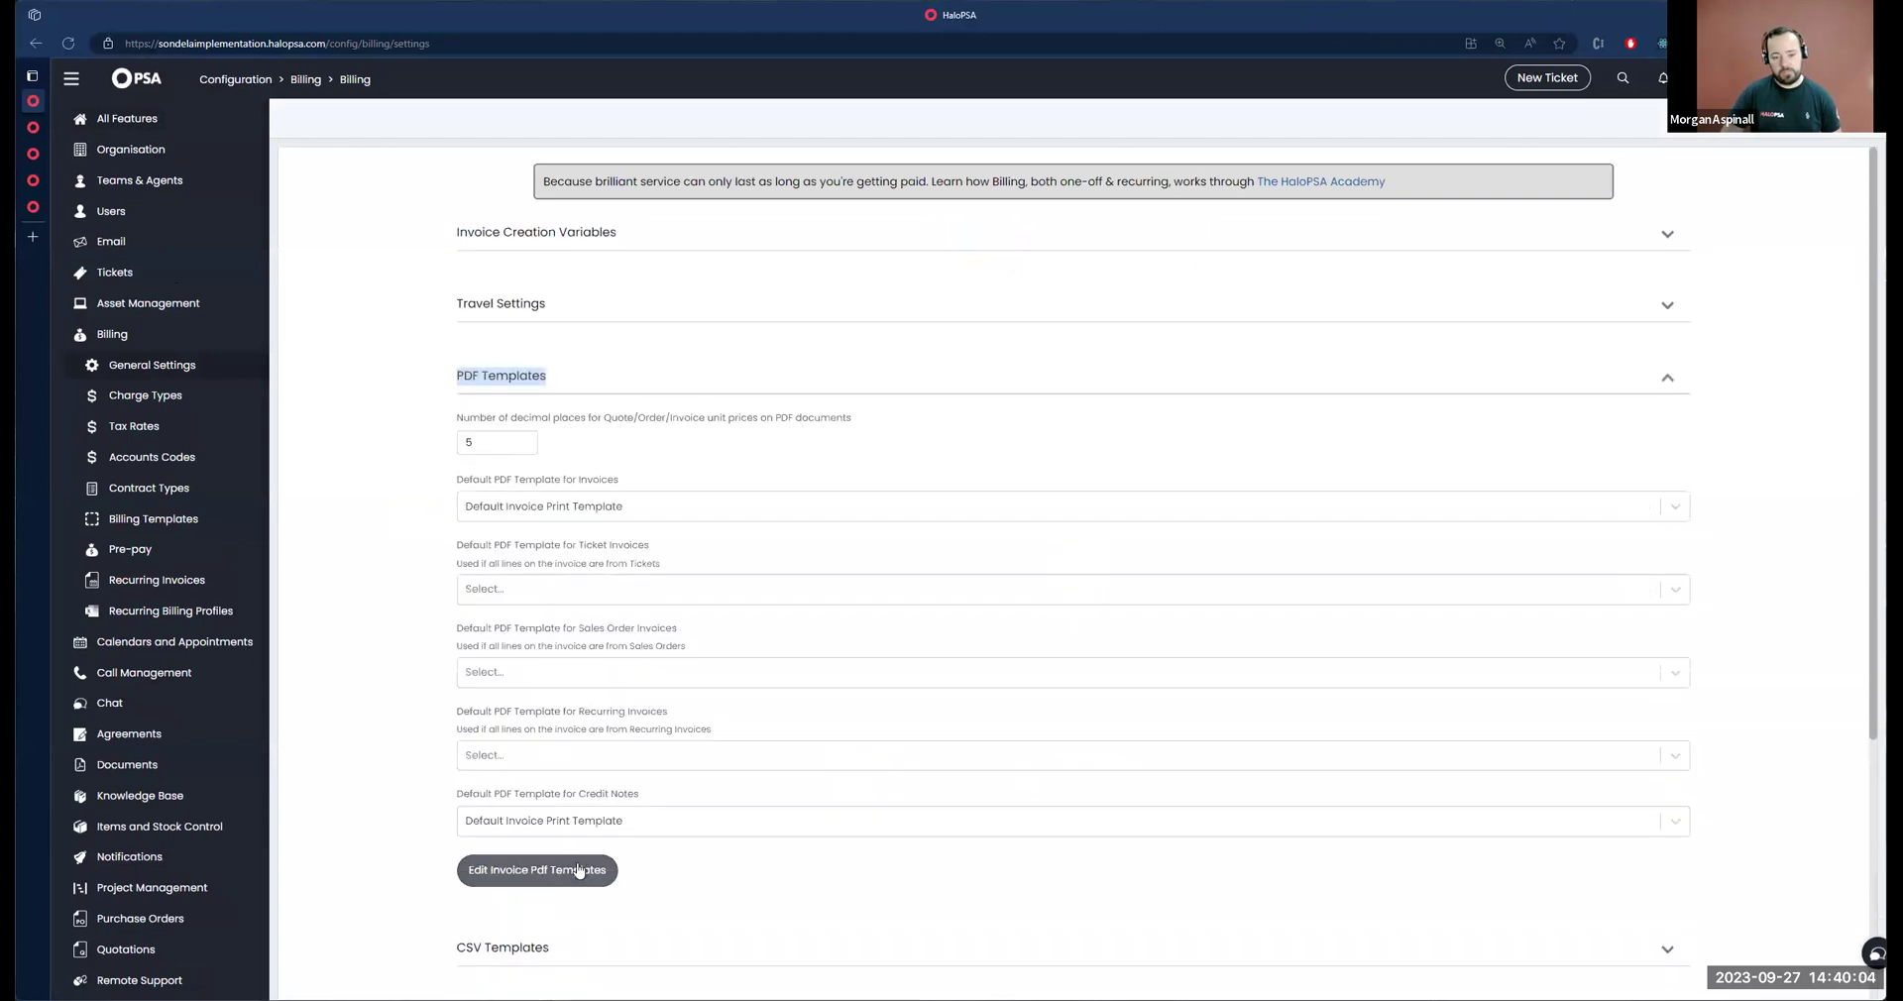
# Step: Open the Invoice with Time Breakdown PDF template and review its Consumed Time for Period report and the matching data variable
pyautogui.click(570, 871)
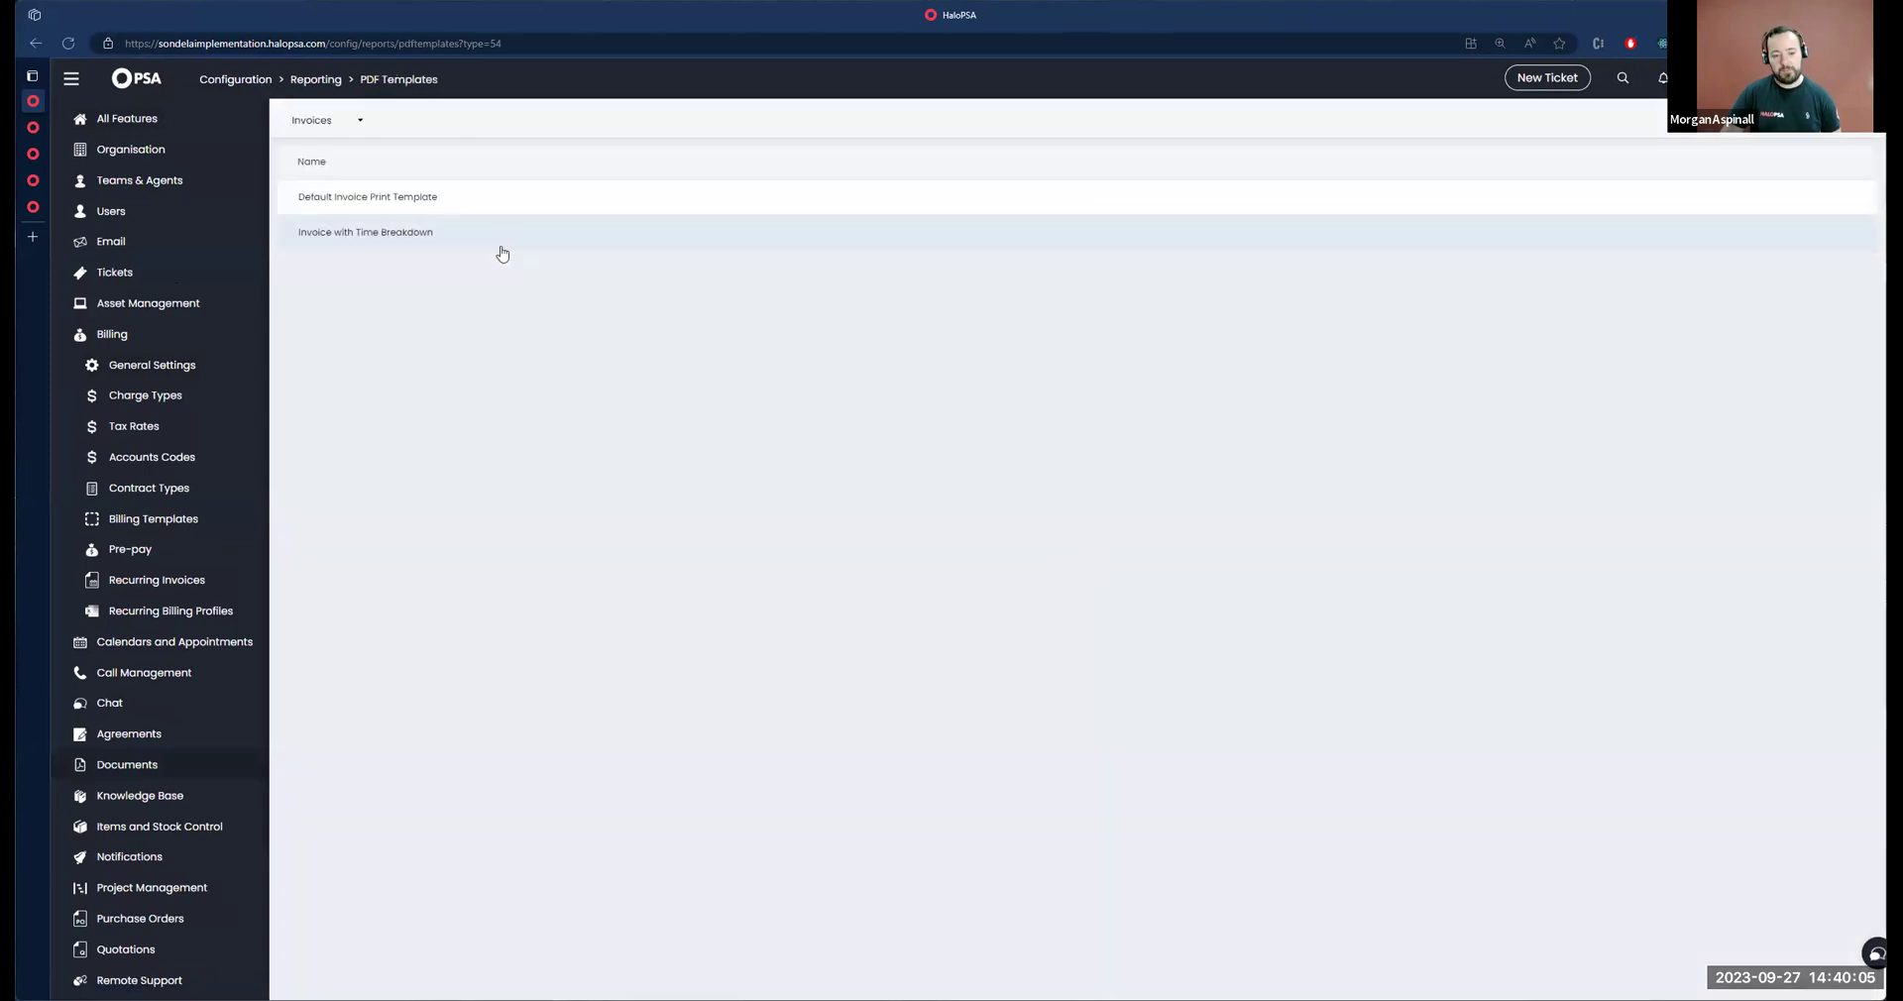
pyautogui.click(502, 249)
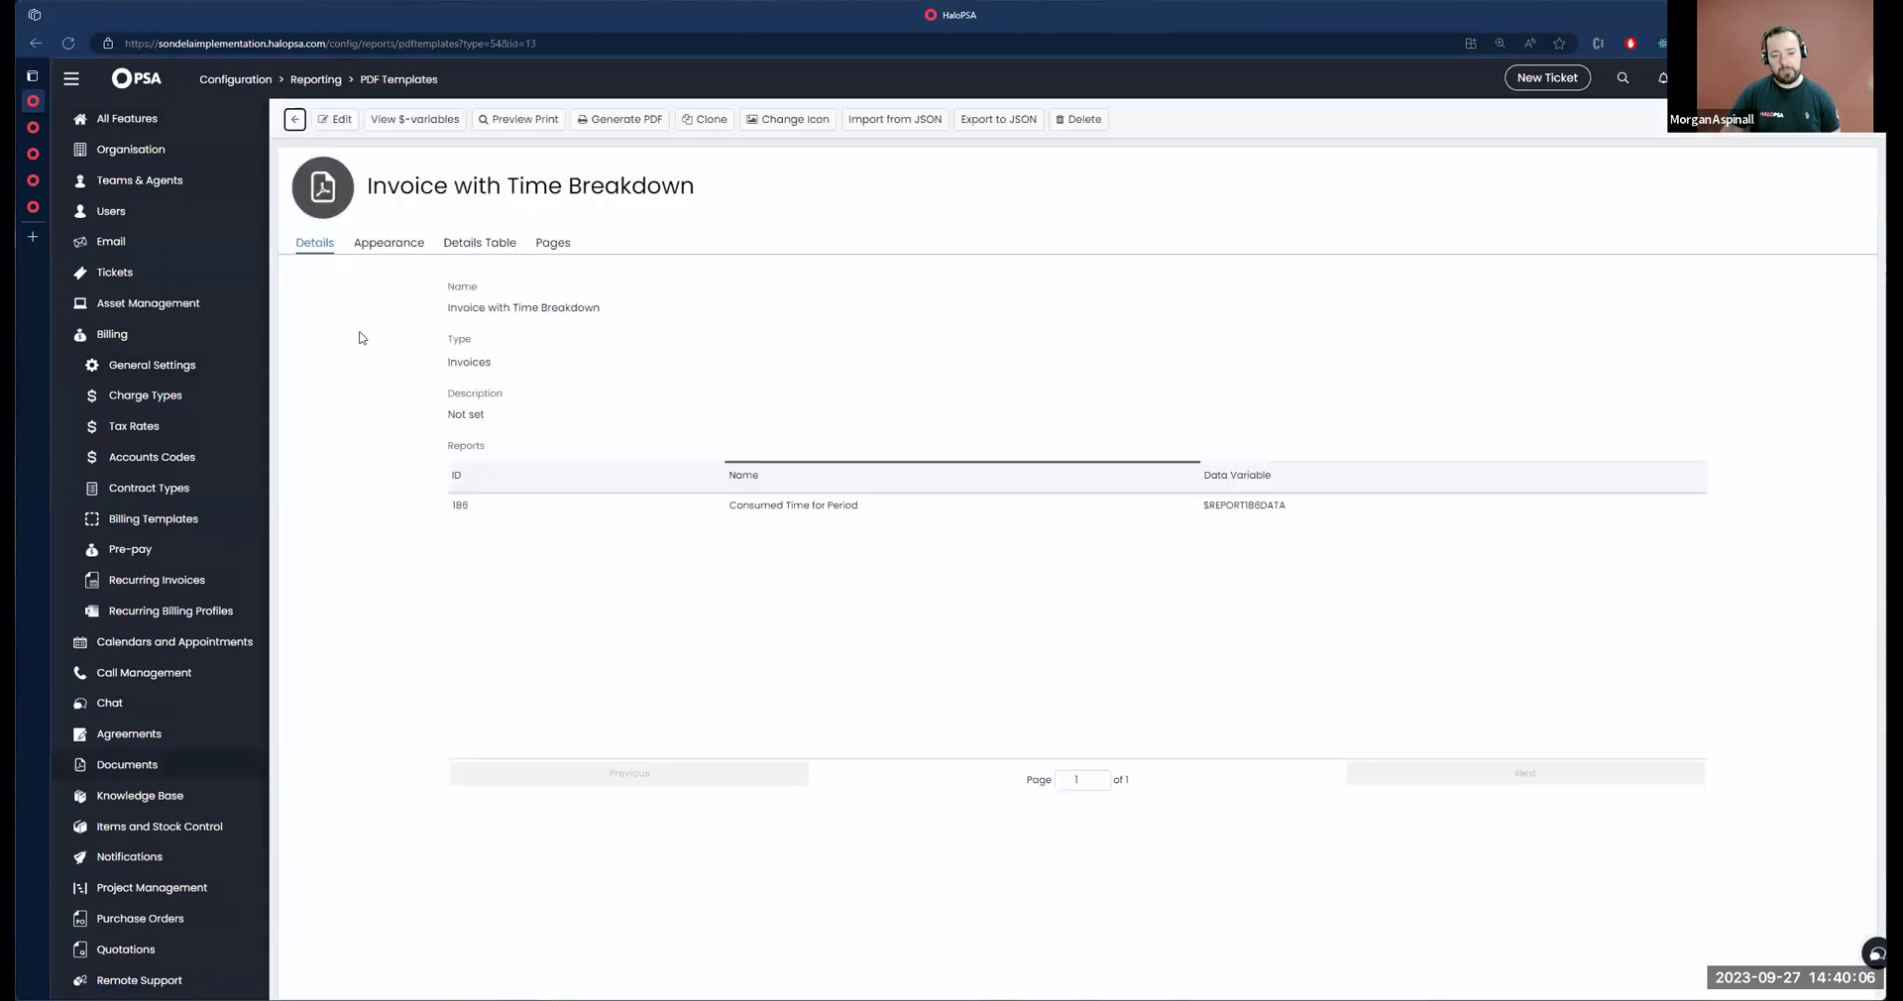
pyautogui.doubleClick(470, 448)
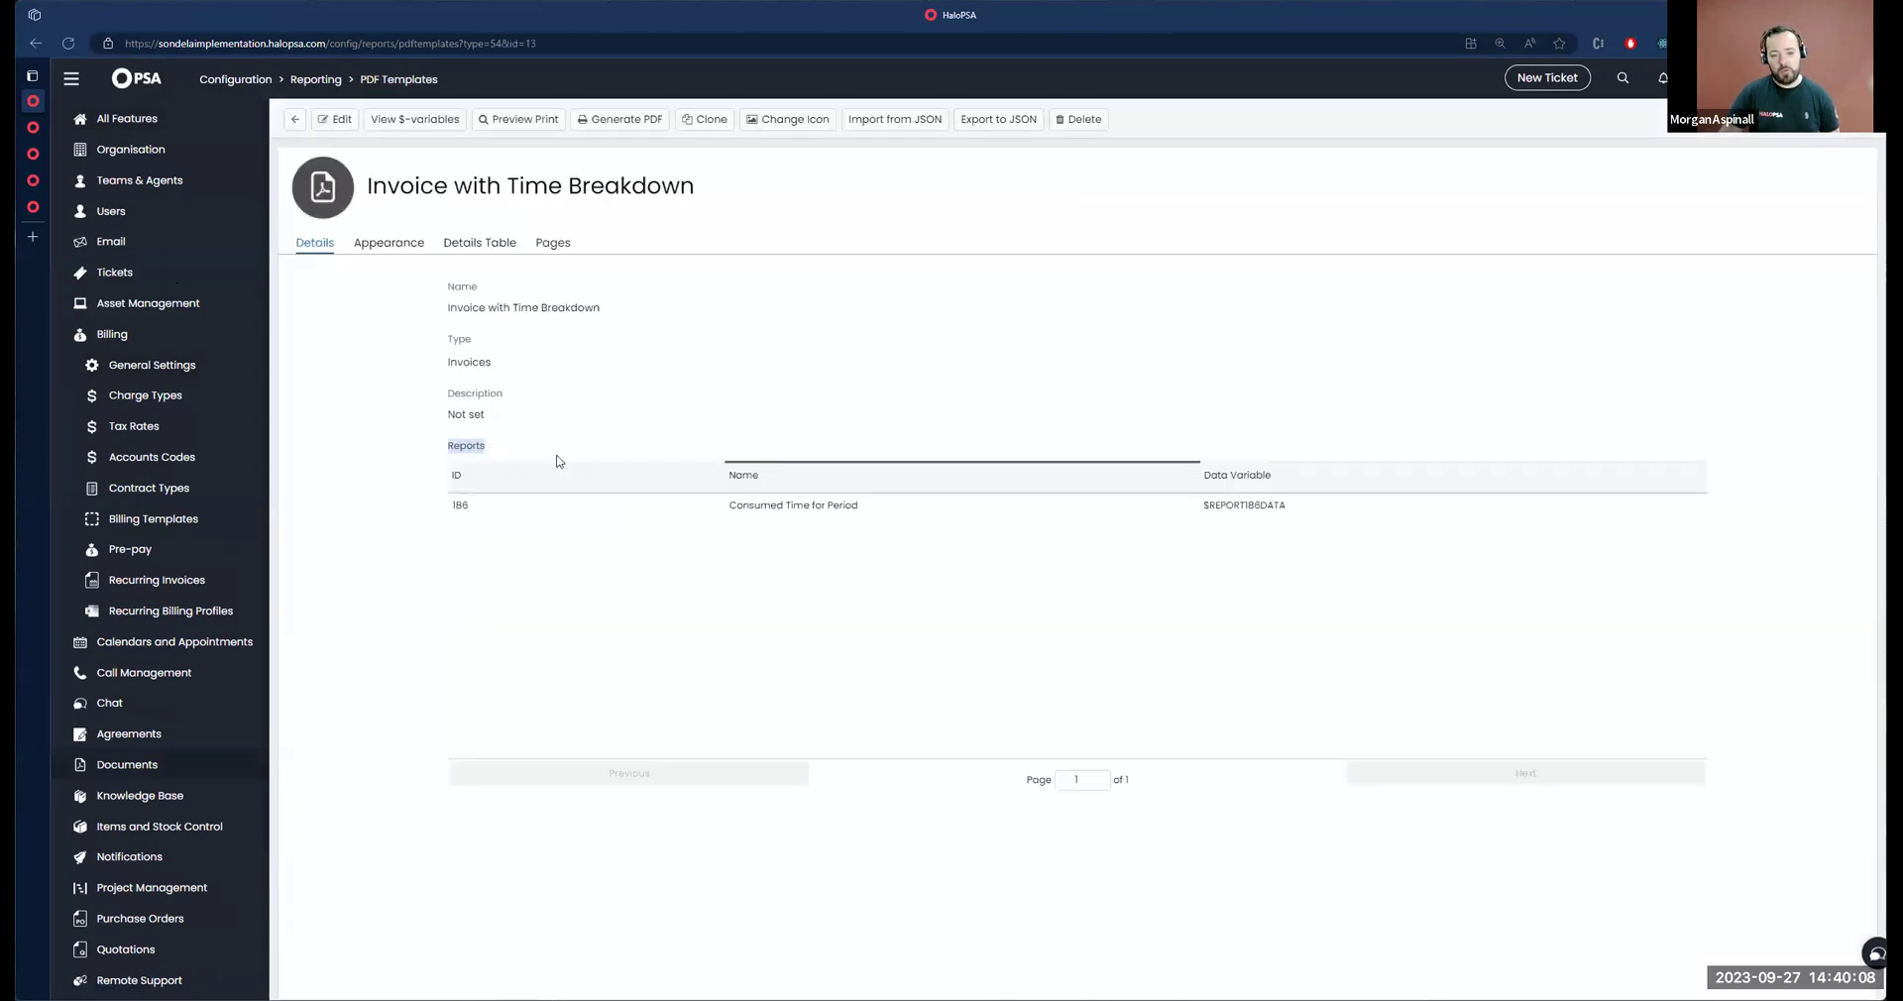
pyautogui.moveTo(733, 505); pyautogui.dragTo(890, 520)
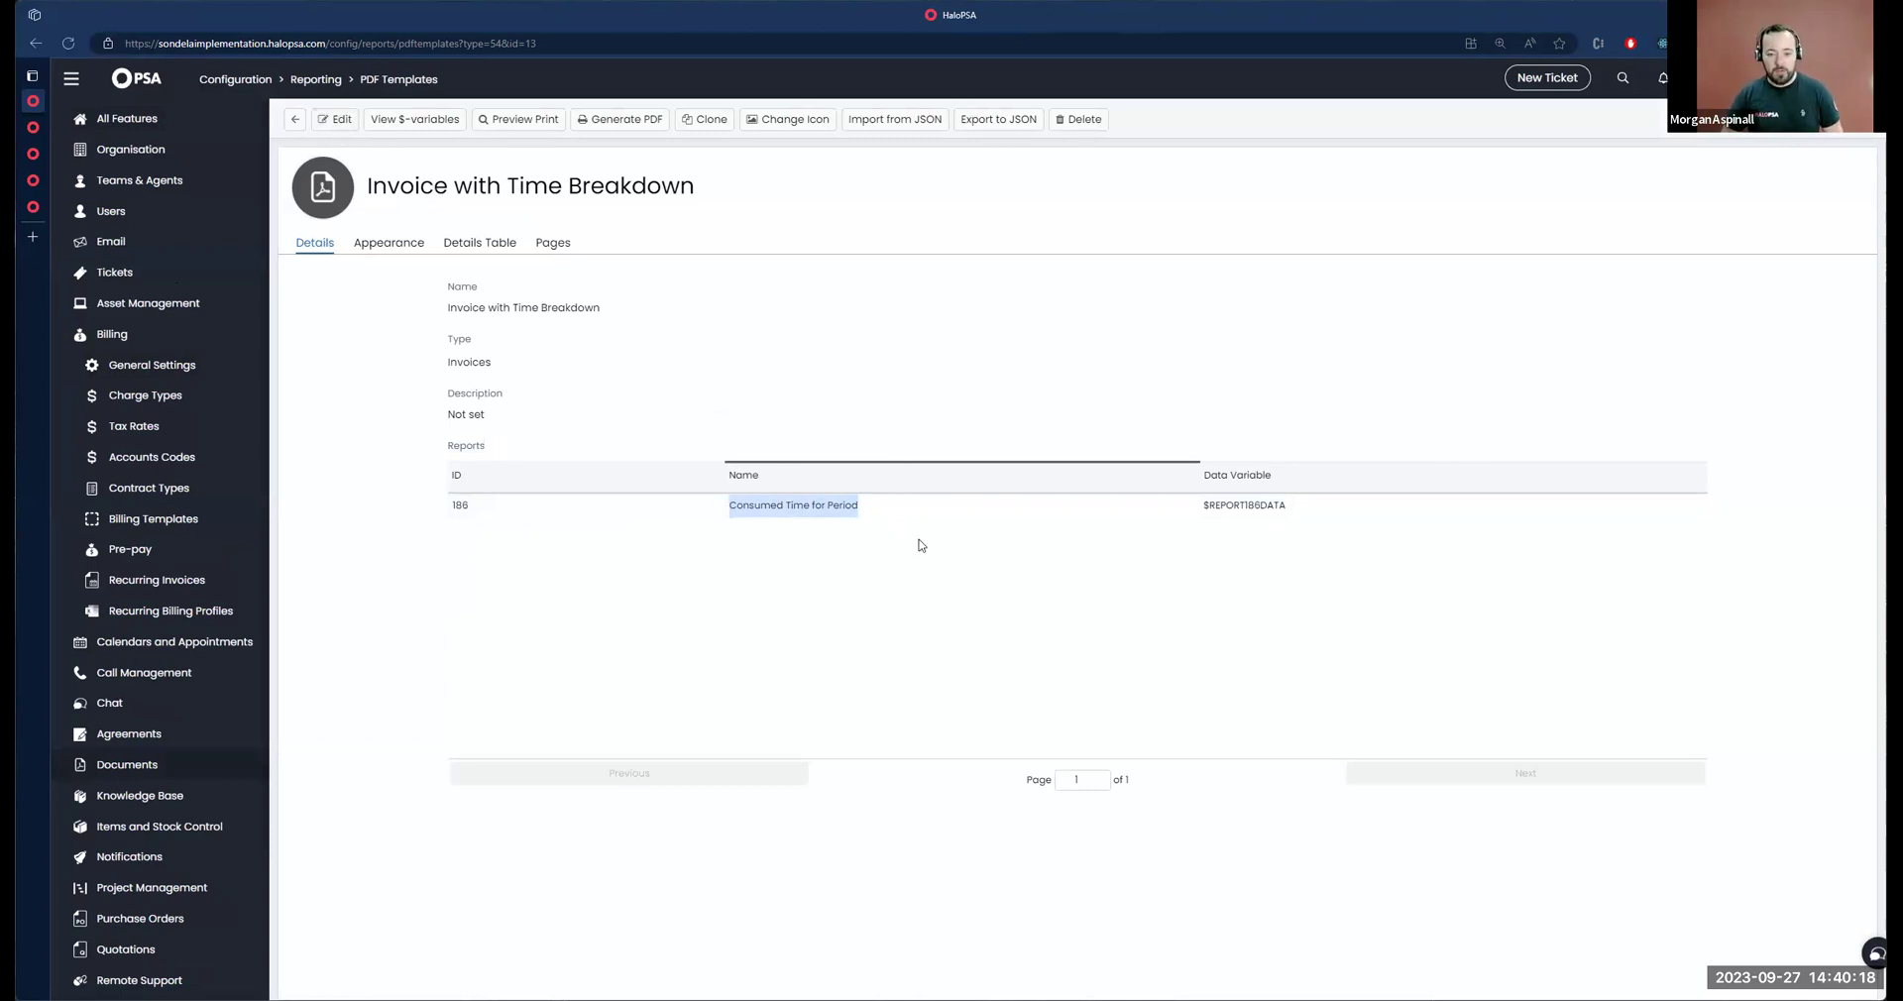
pyautogui.doubleClick(1244, 505)
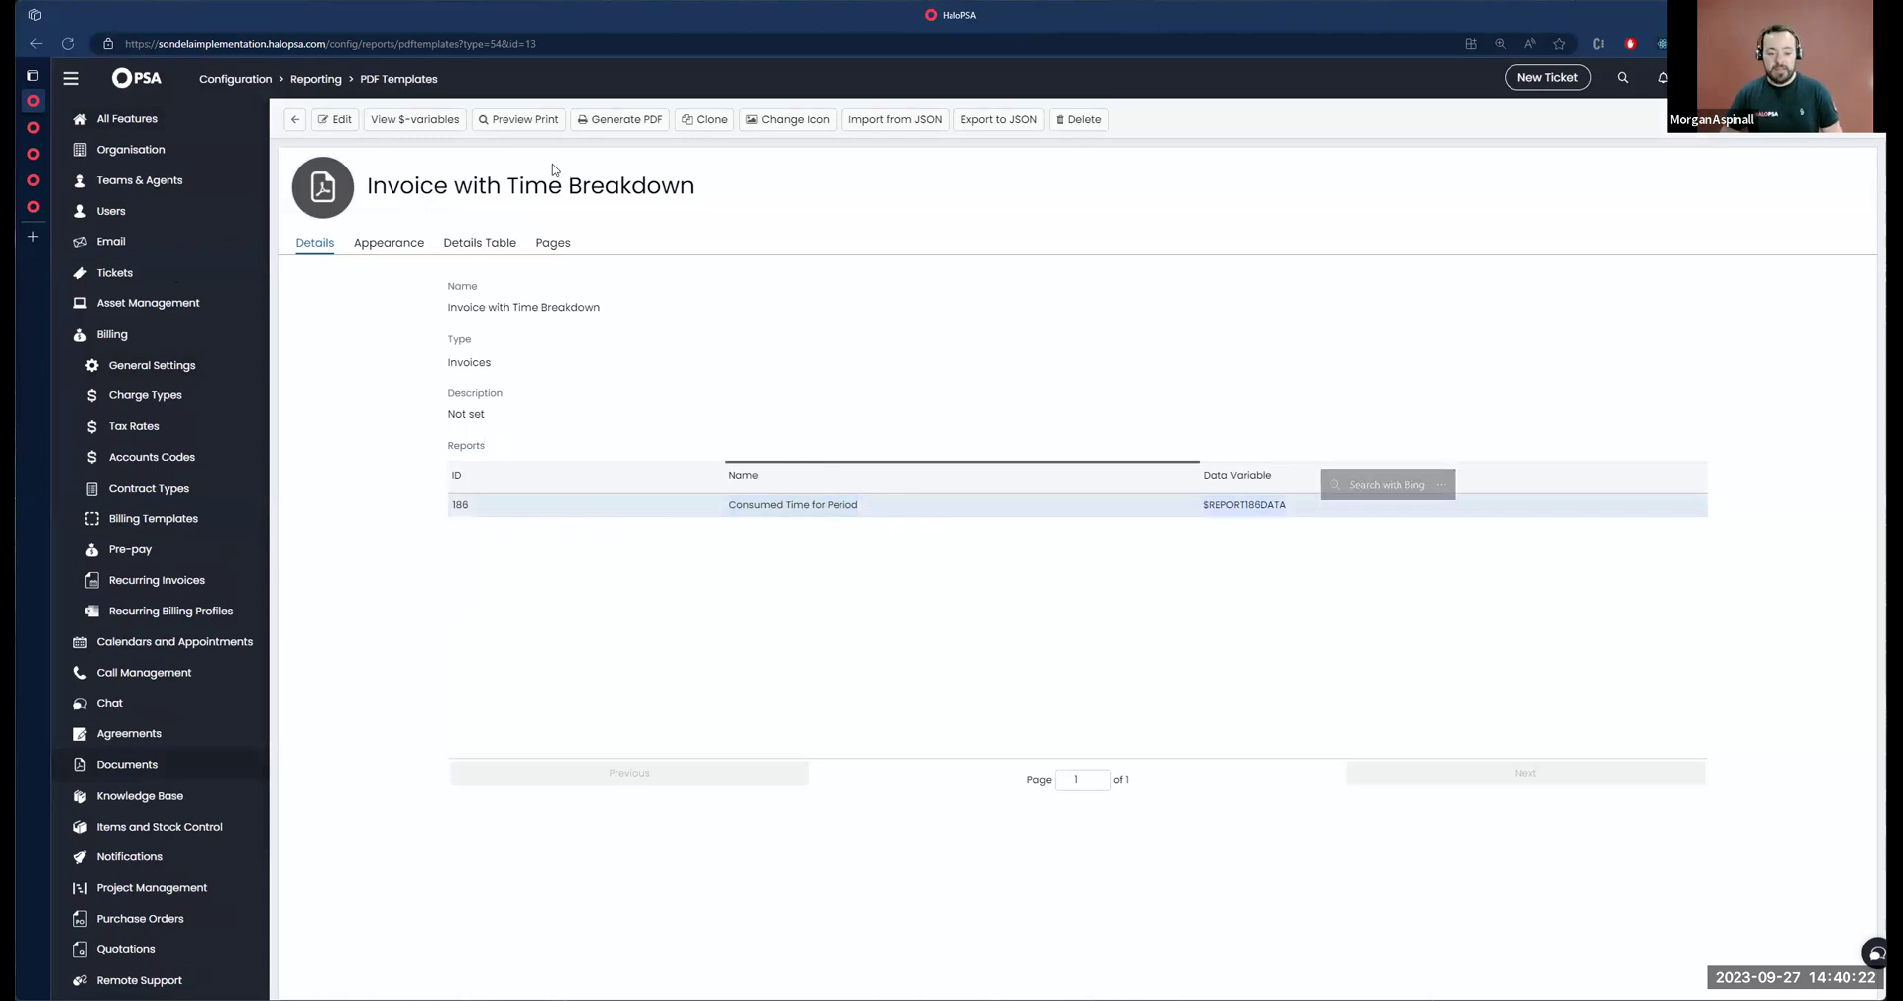
# Step: Add Device report for invoice pdf and Actions - Post Dated to the template's reports, then remove Consumed Time for Period and the device report
pyautogui.click(335, 119)
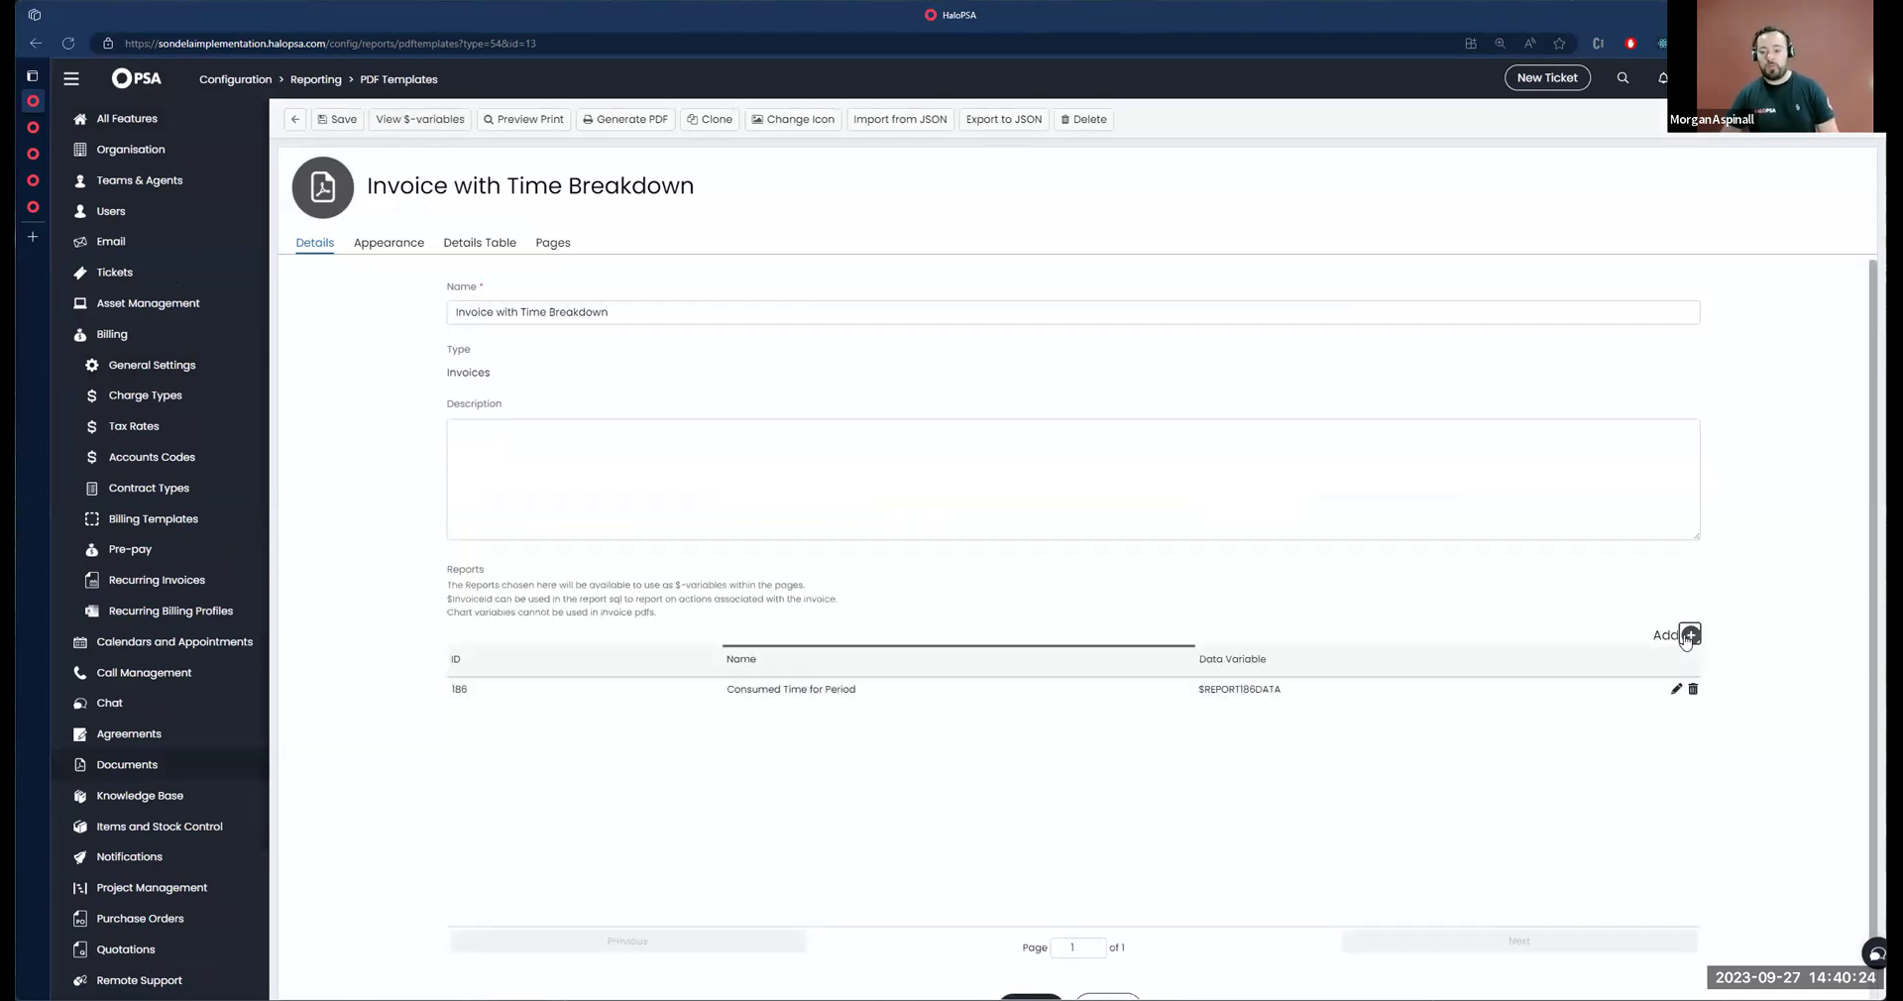
pyautogui.write('deivc')
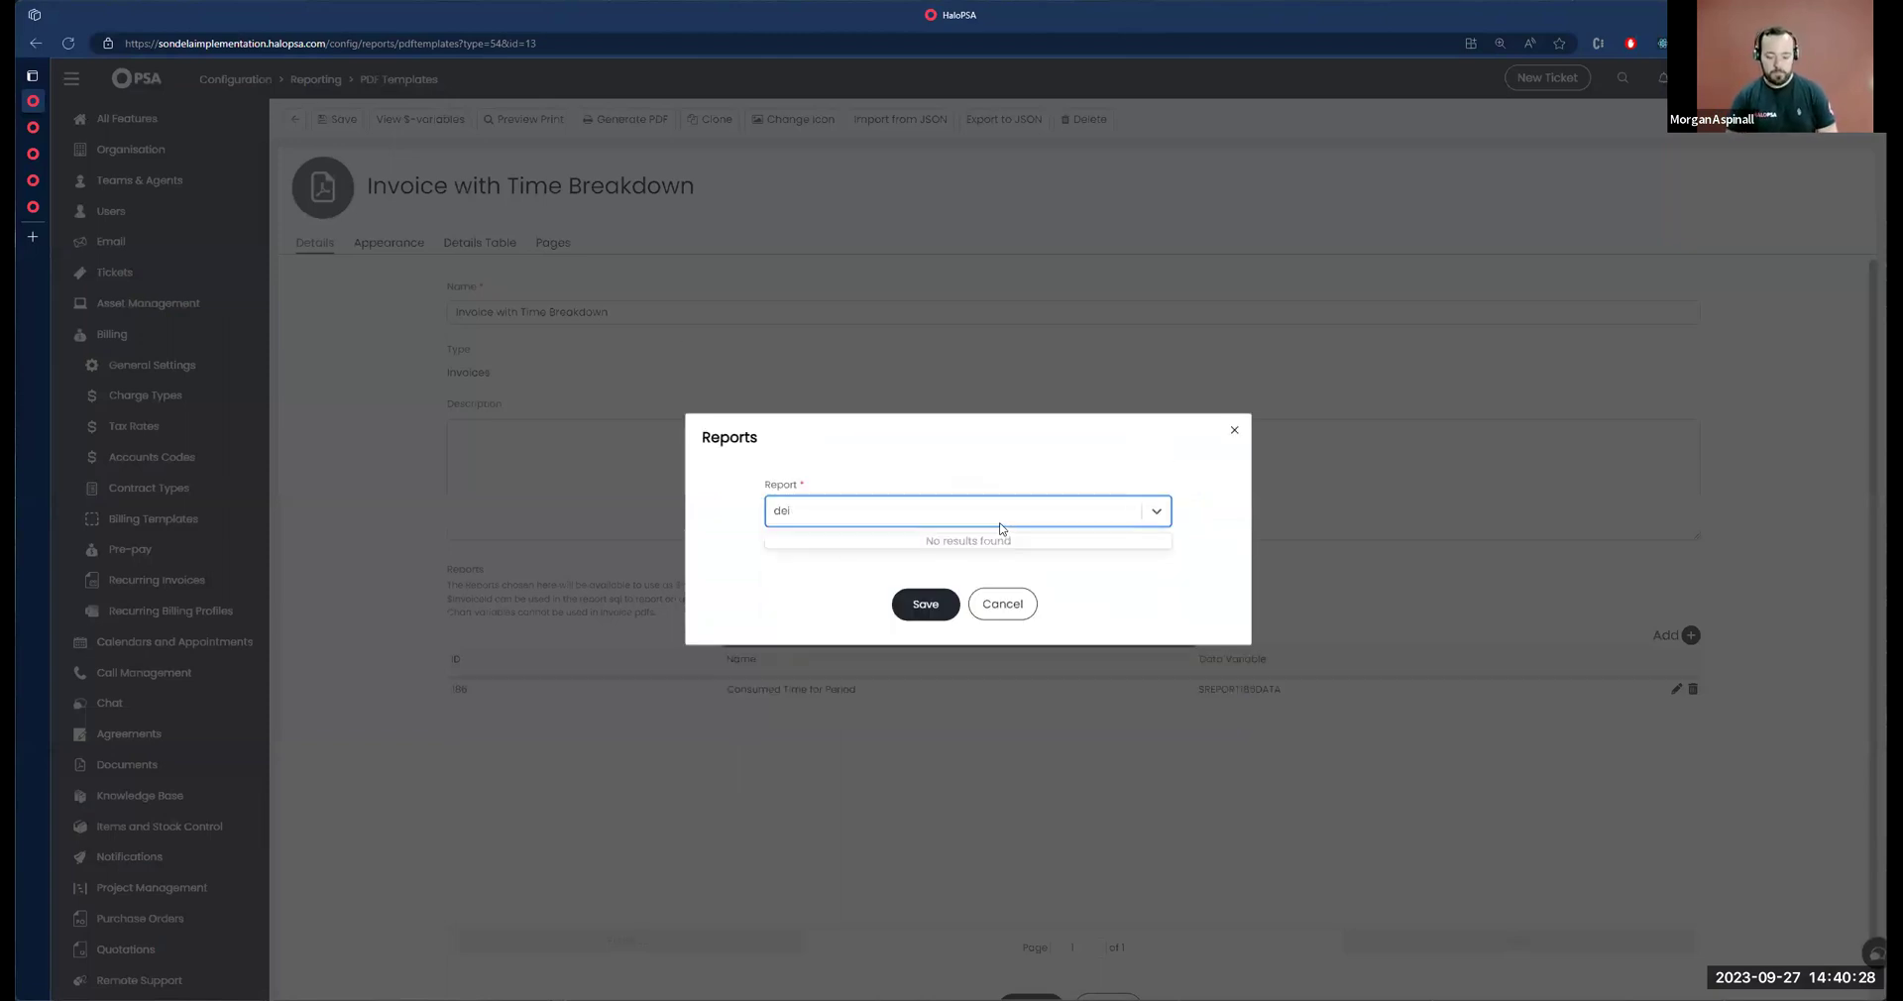
pyautogui.press('BackSpace')
pyautogui.press('BackSpace')
pyautogui.press('BackSpace')
pyautogui.write('inv')
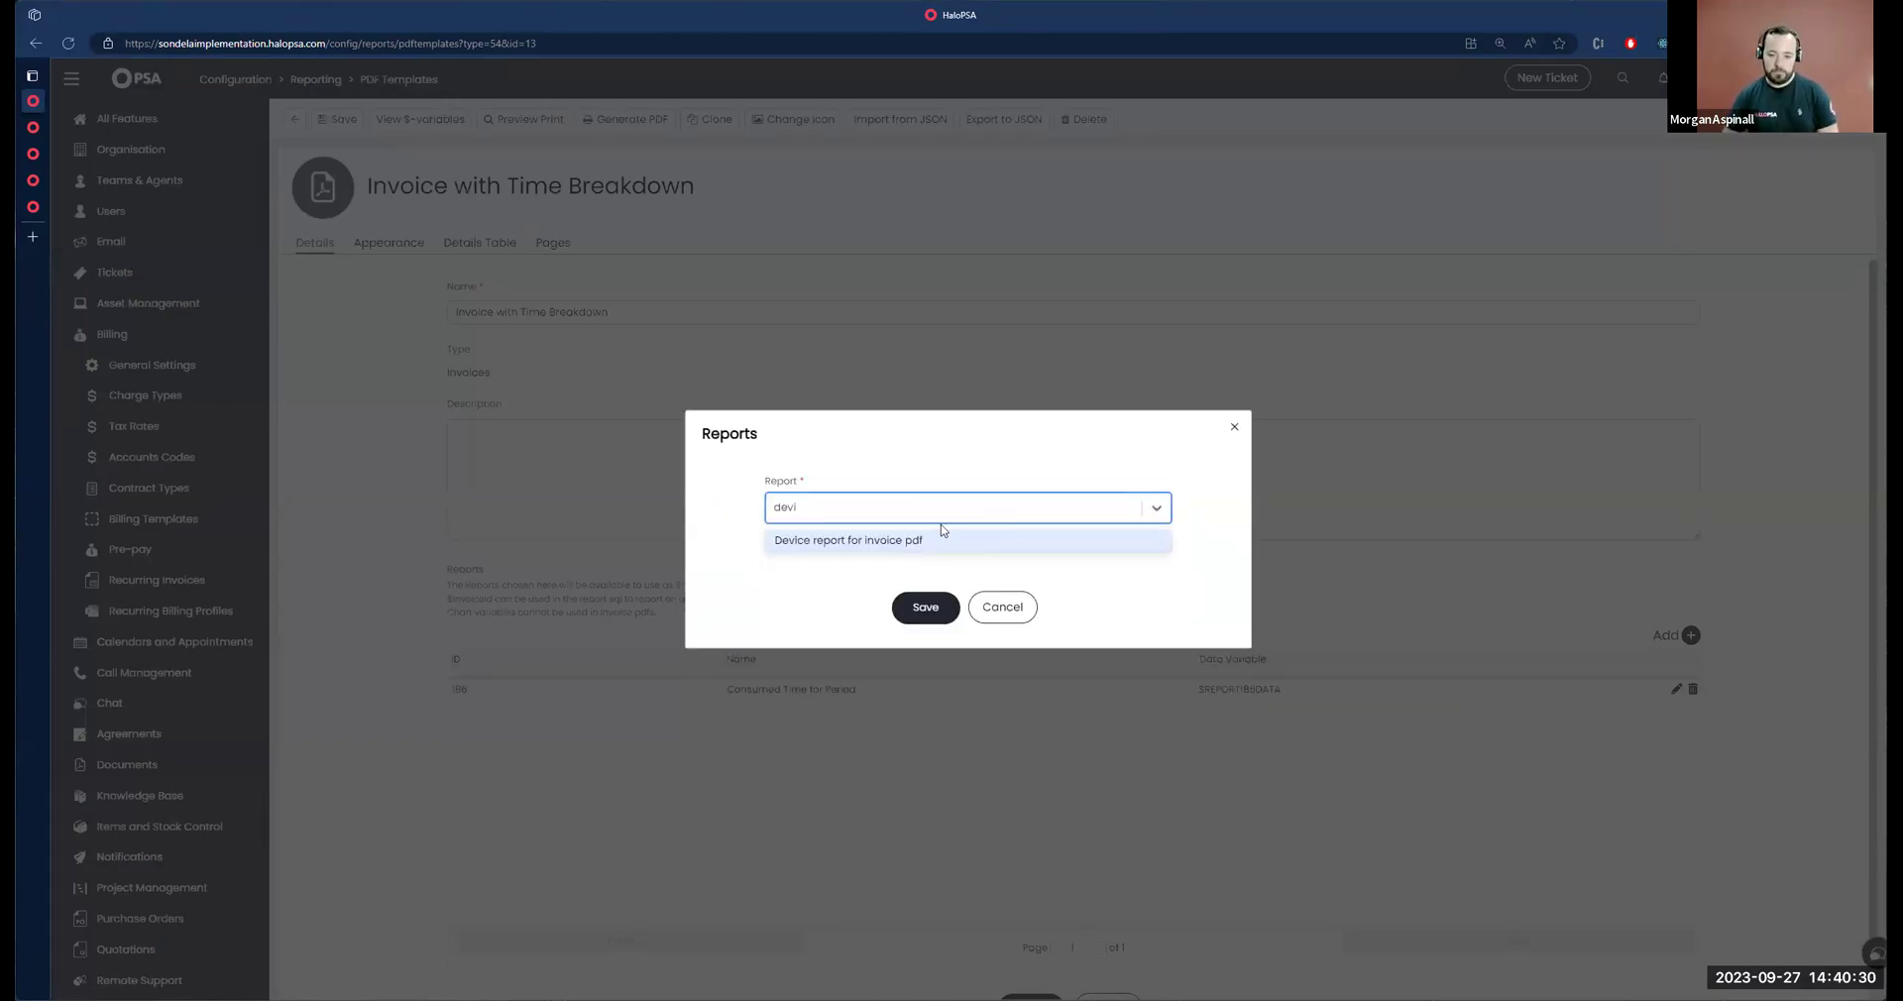
pyautogui.click(944, 541)
pyautogui.click(934, 523)
pyautogui.write('dev')
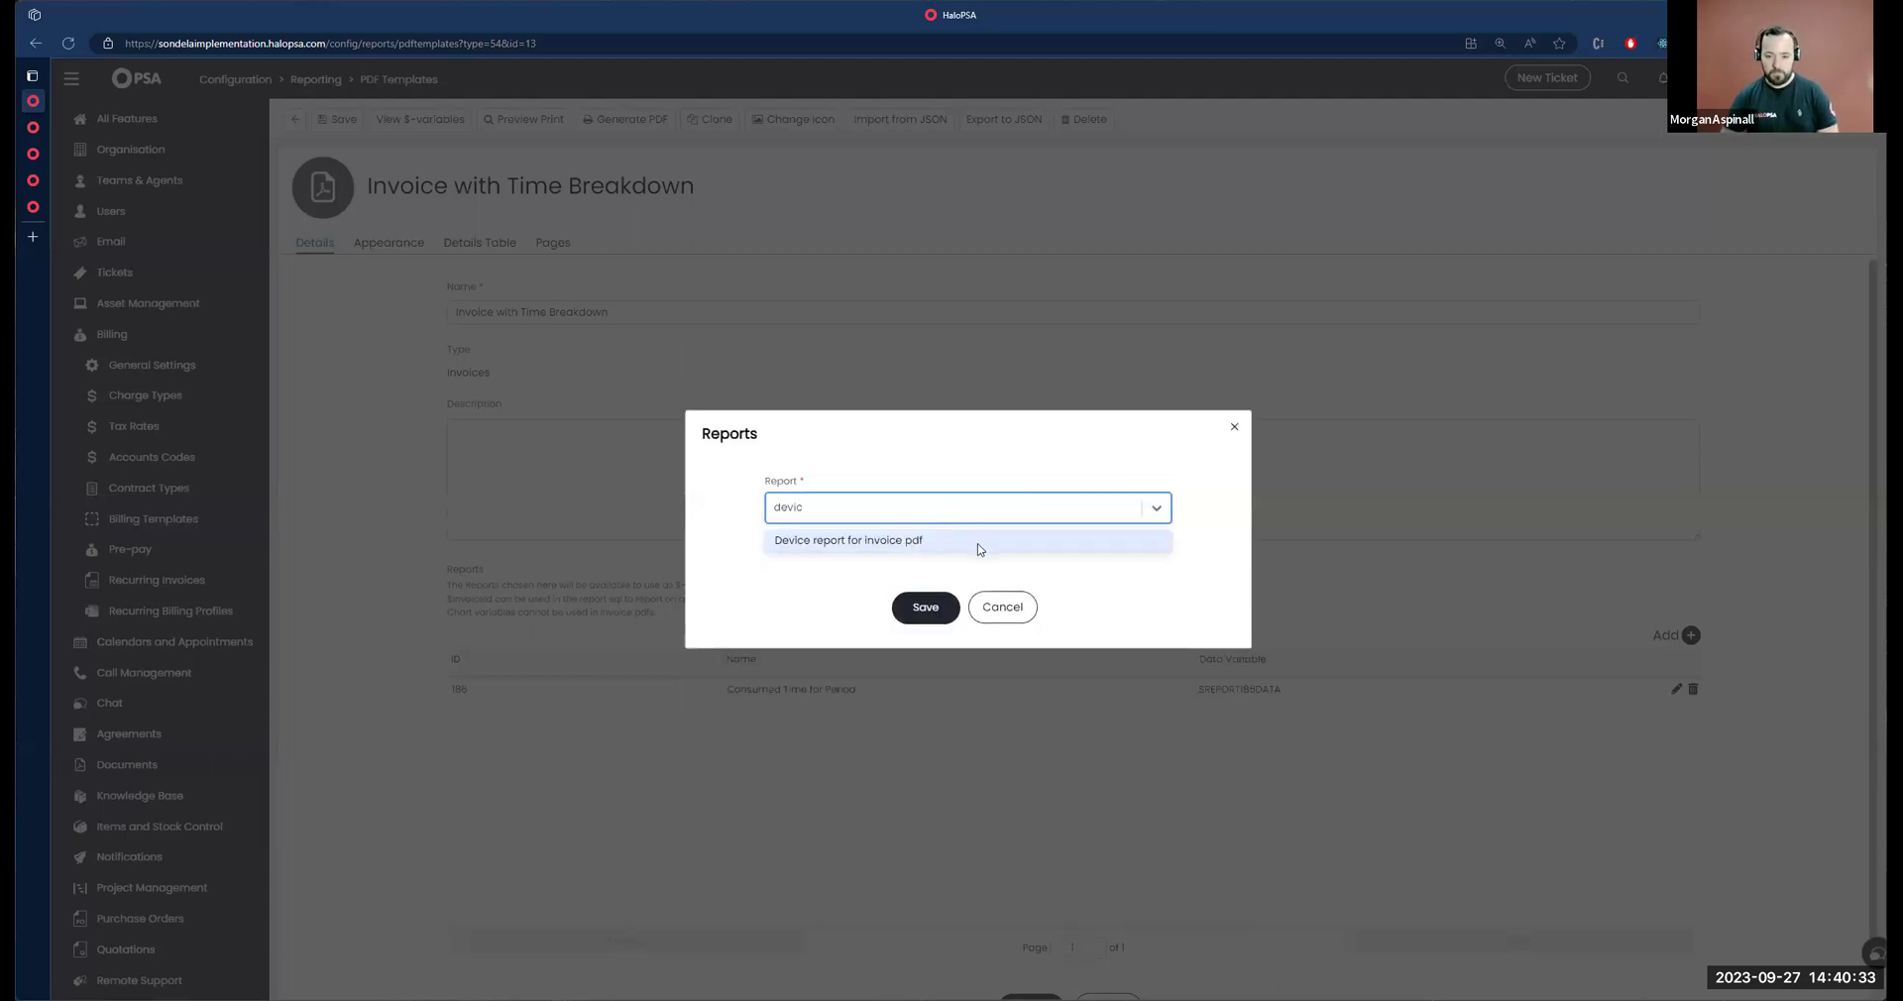
pyautogui.press('Return')
pyautogui.click(929, 609)
pyautogui.click(916, 672)
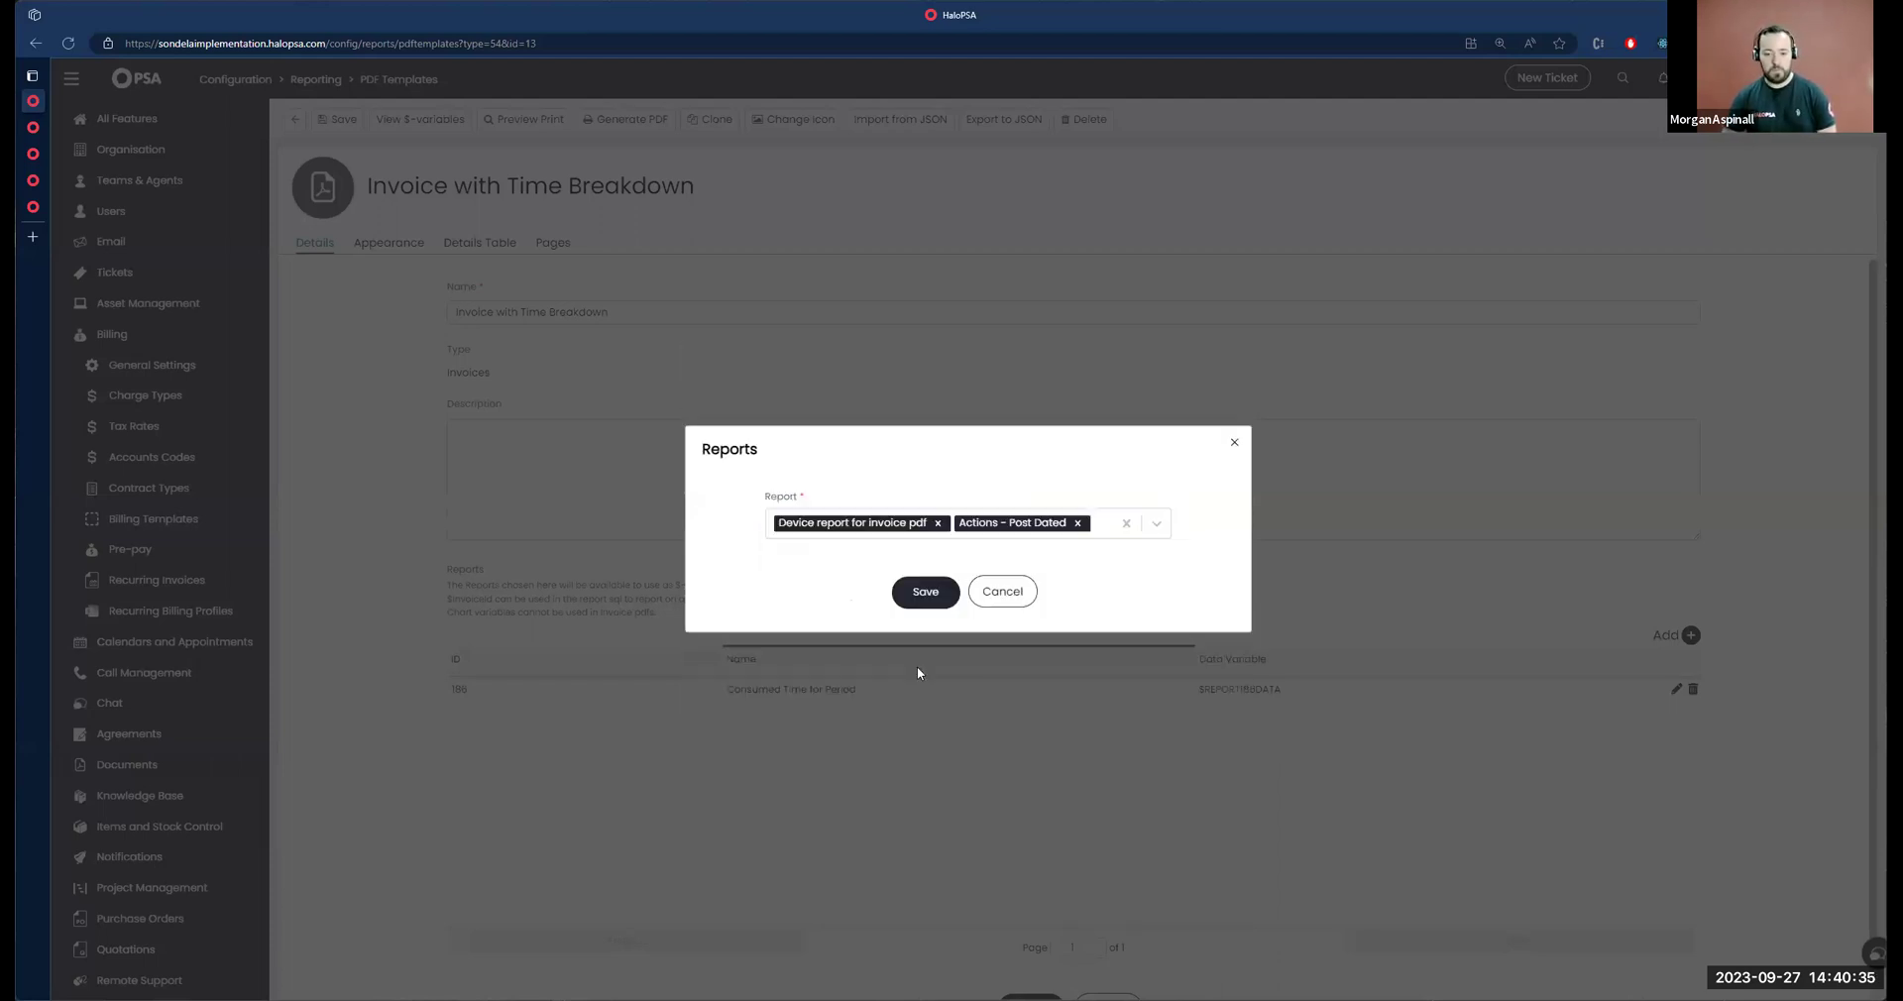
pyautogui.click(926, 591)
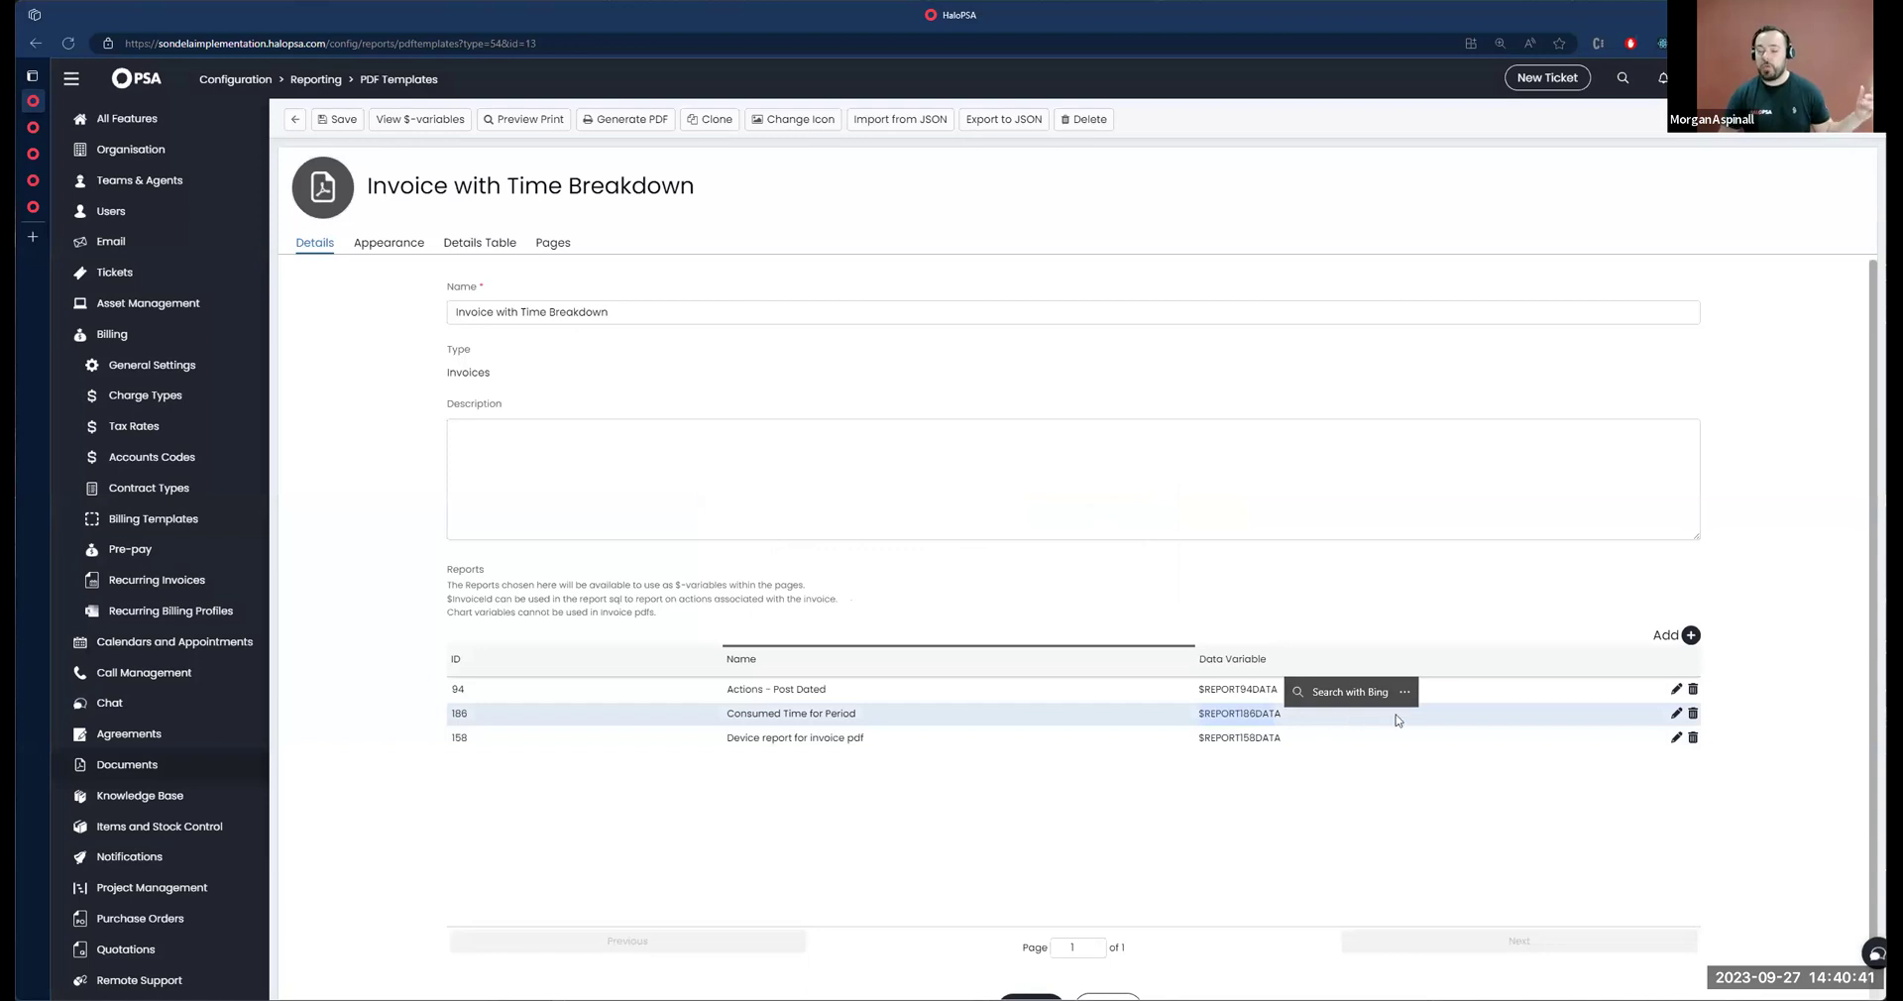
pyautogui.click(1692, 714)
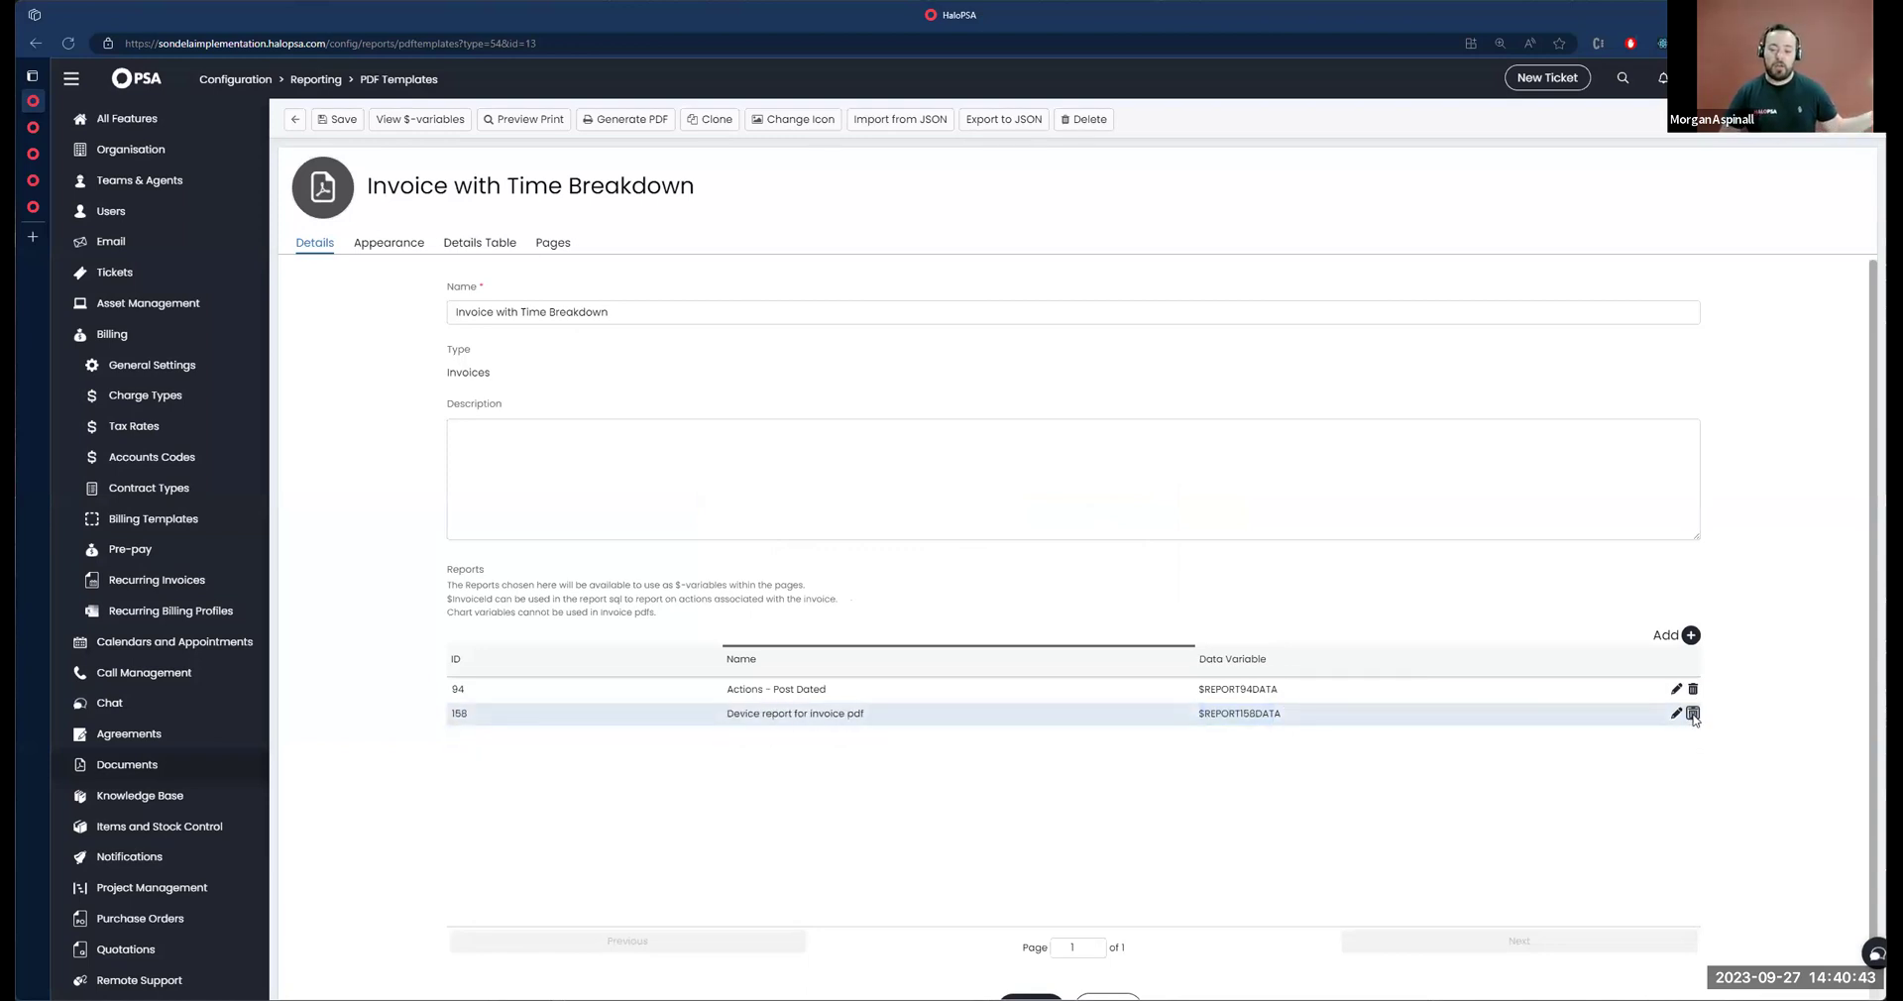
# Step: Review the $REPORT186DATA variable in the Time Breakdown page's Core Template HTML and save the template
pyautogui.click(555, 243)
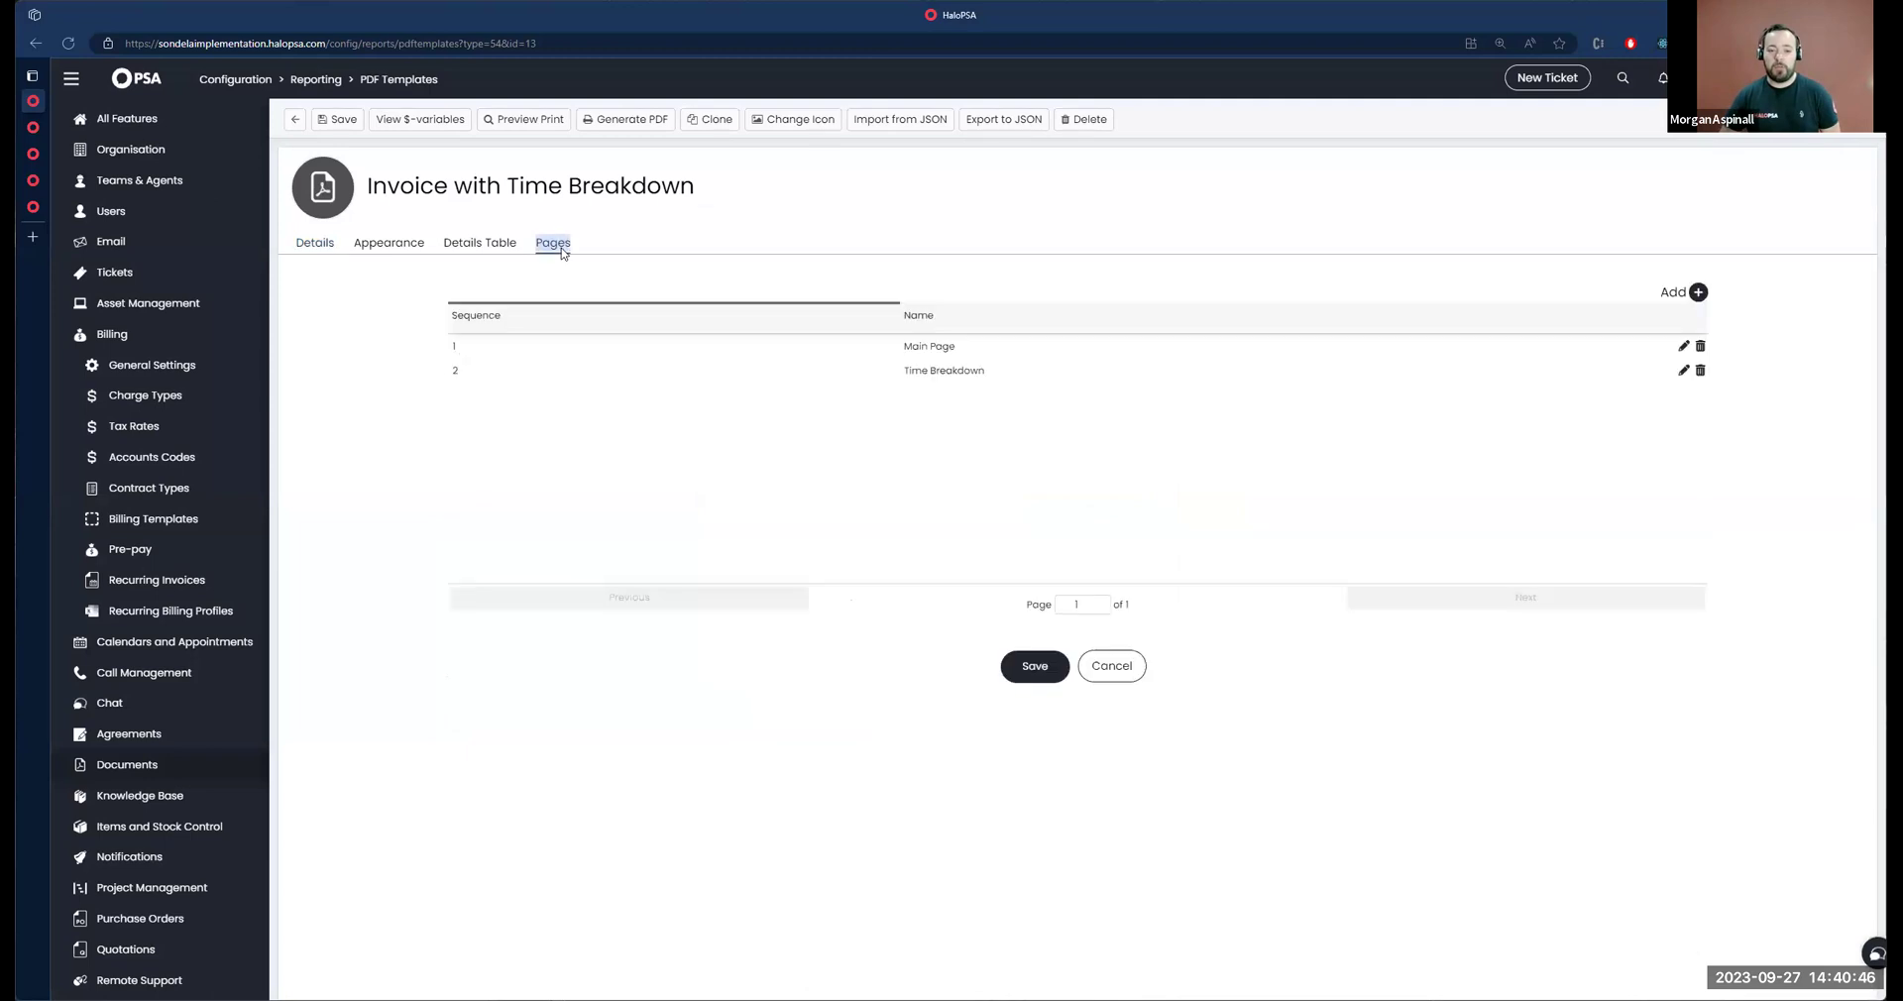
pyautogui.click(1683, 370)
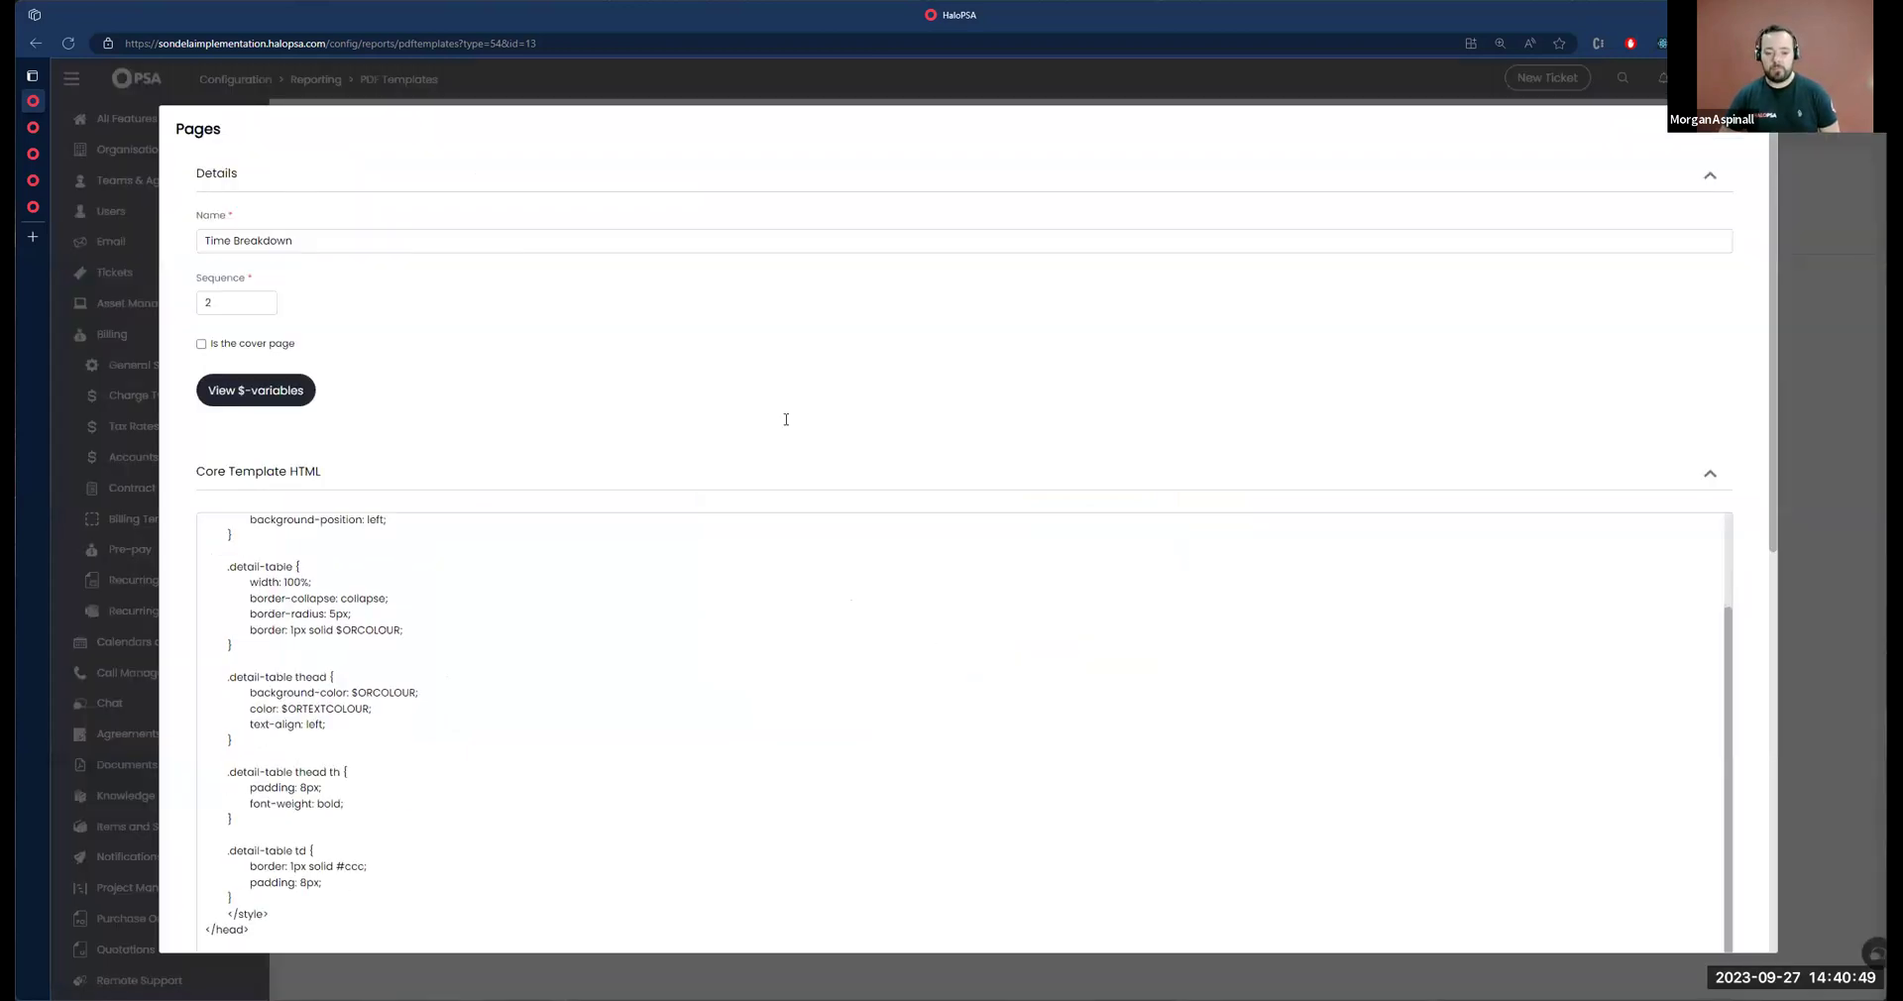
pyautogui.scroll(-4, 680, 568)
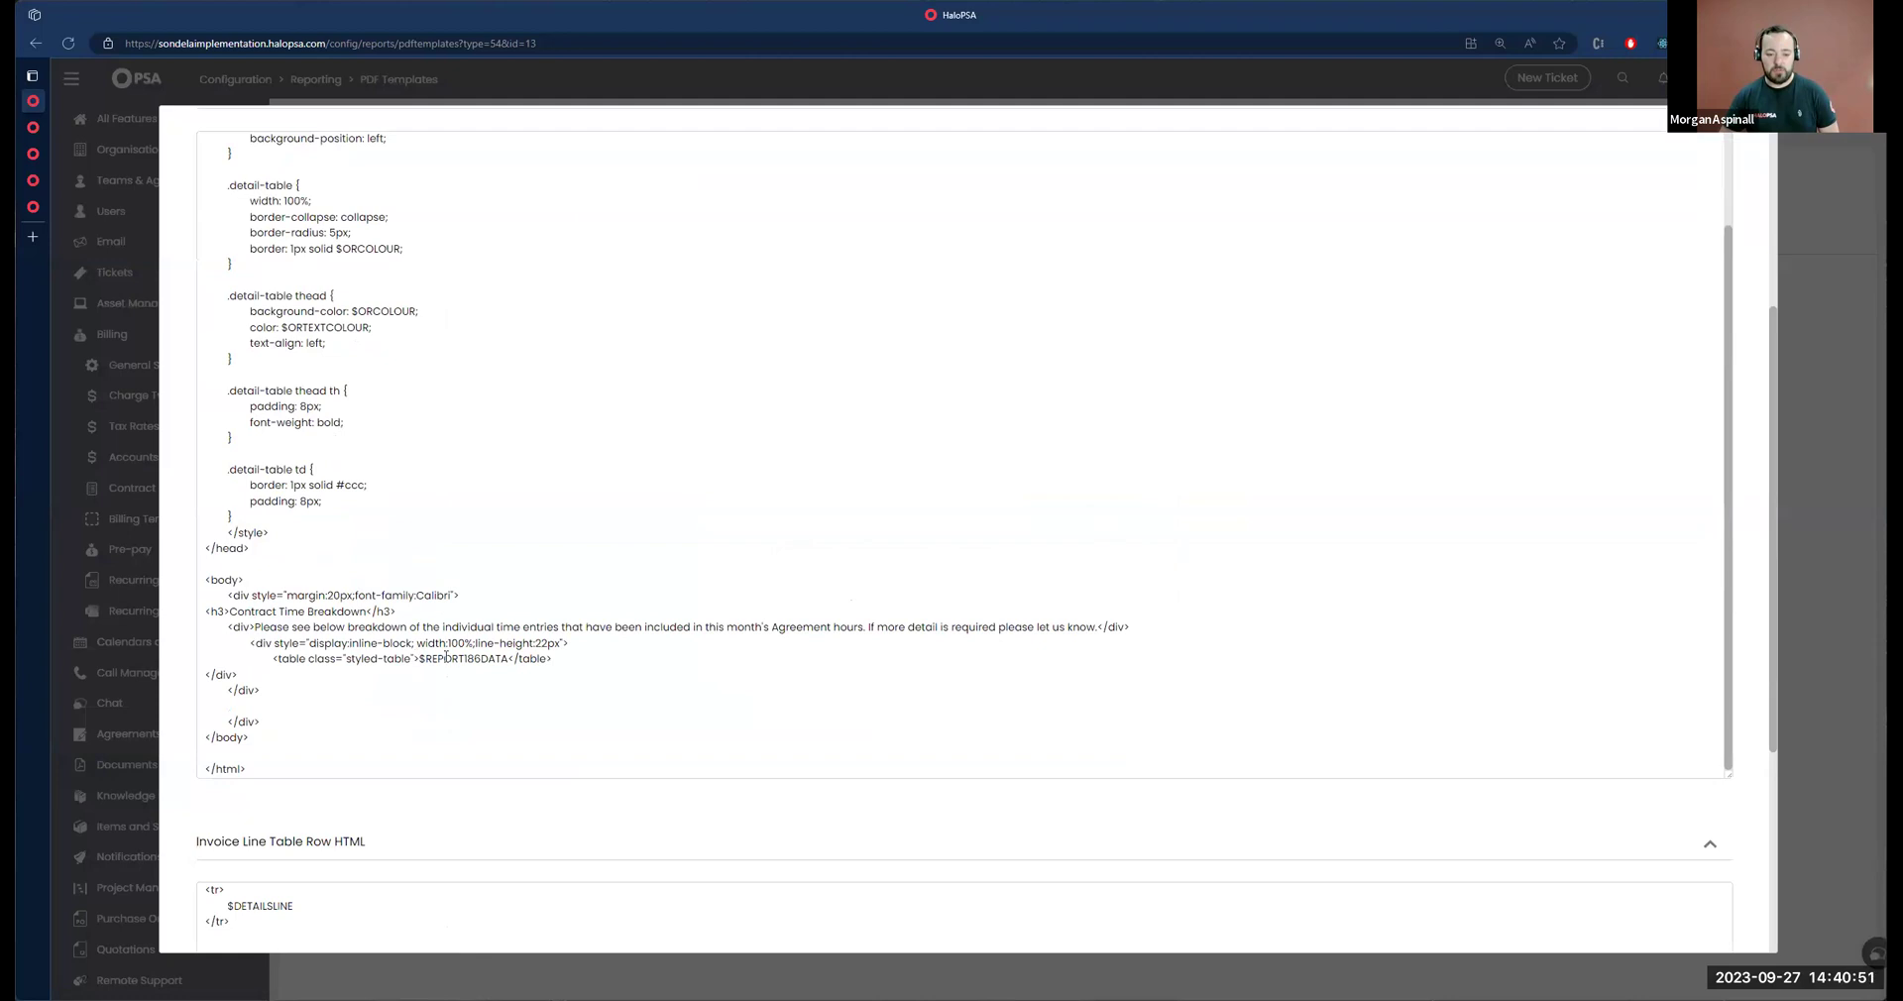
pyautogui.doubleClick(510, 660)
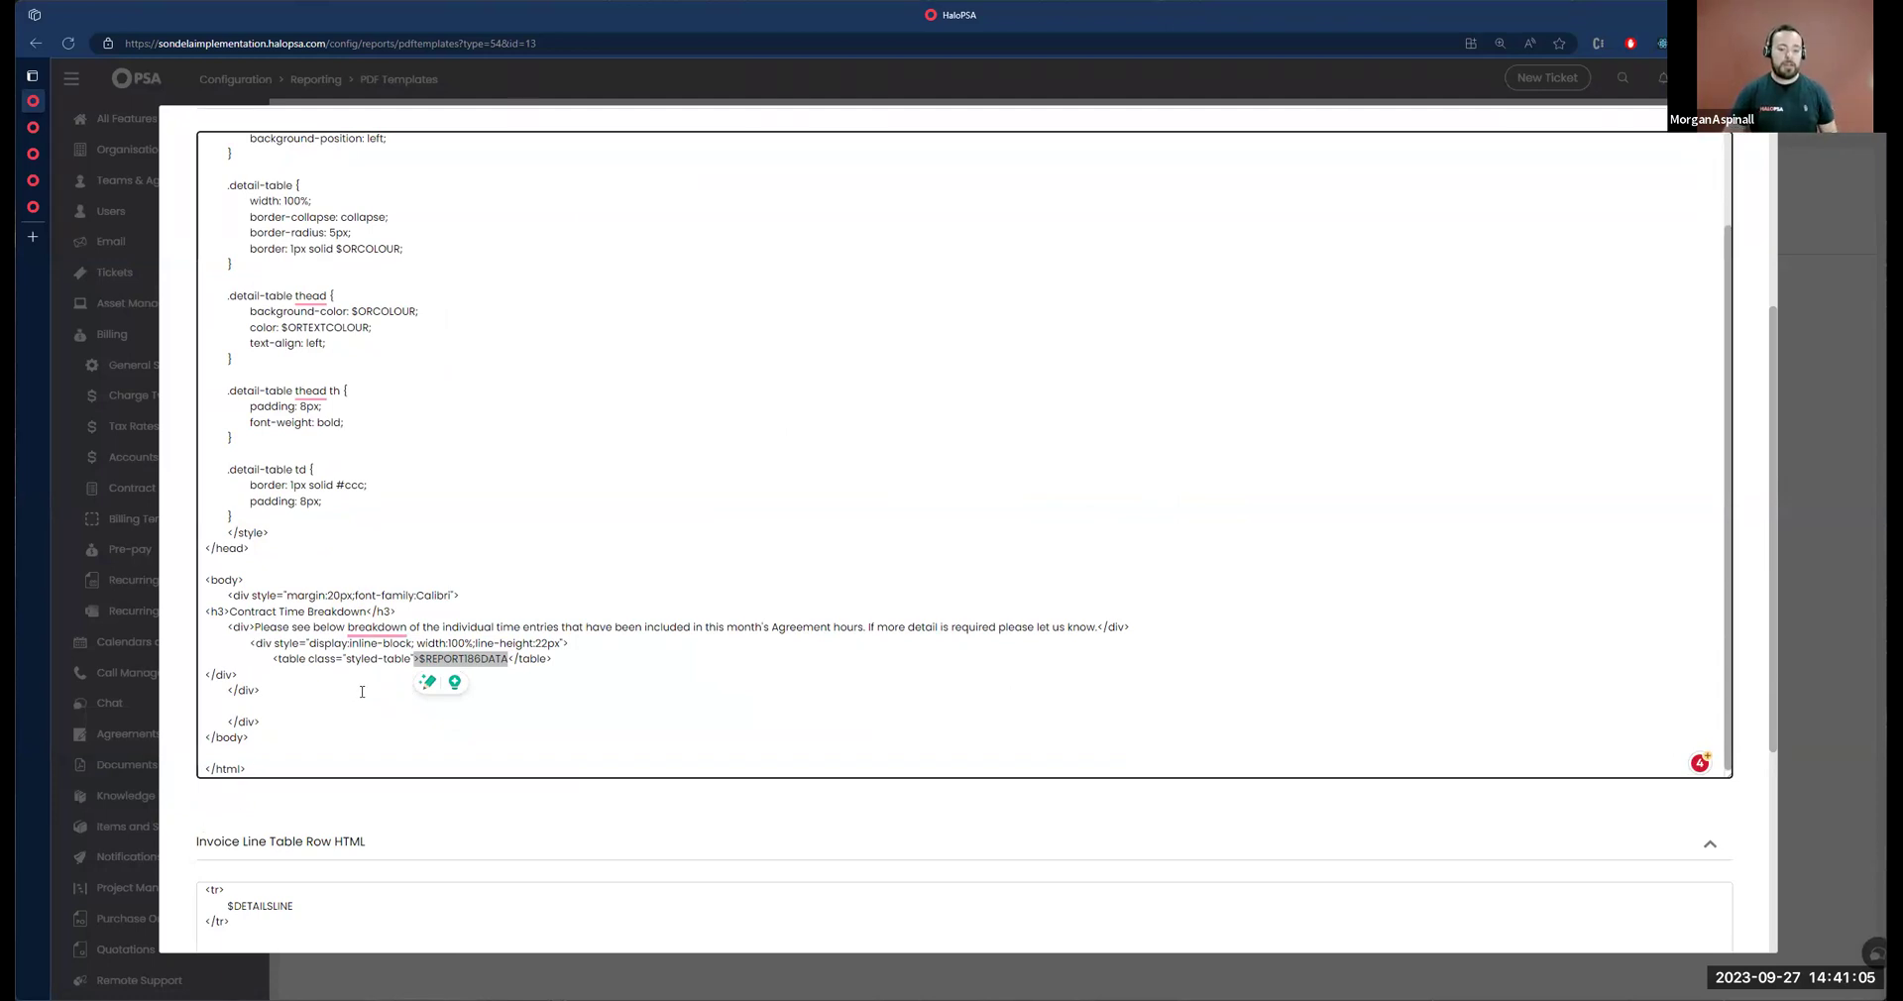
pyautogui.click(362, 692)
pyautogui.moveTo(448, 659); pyautogui.dragTo(508, 659)
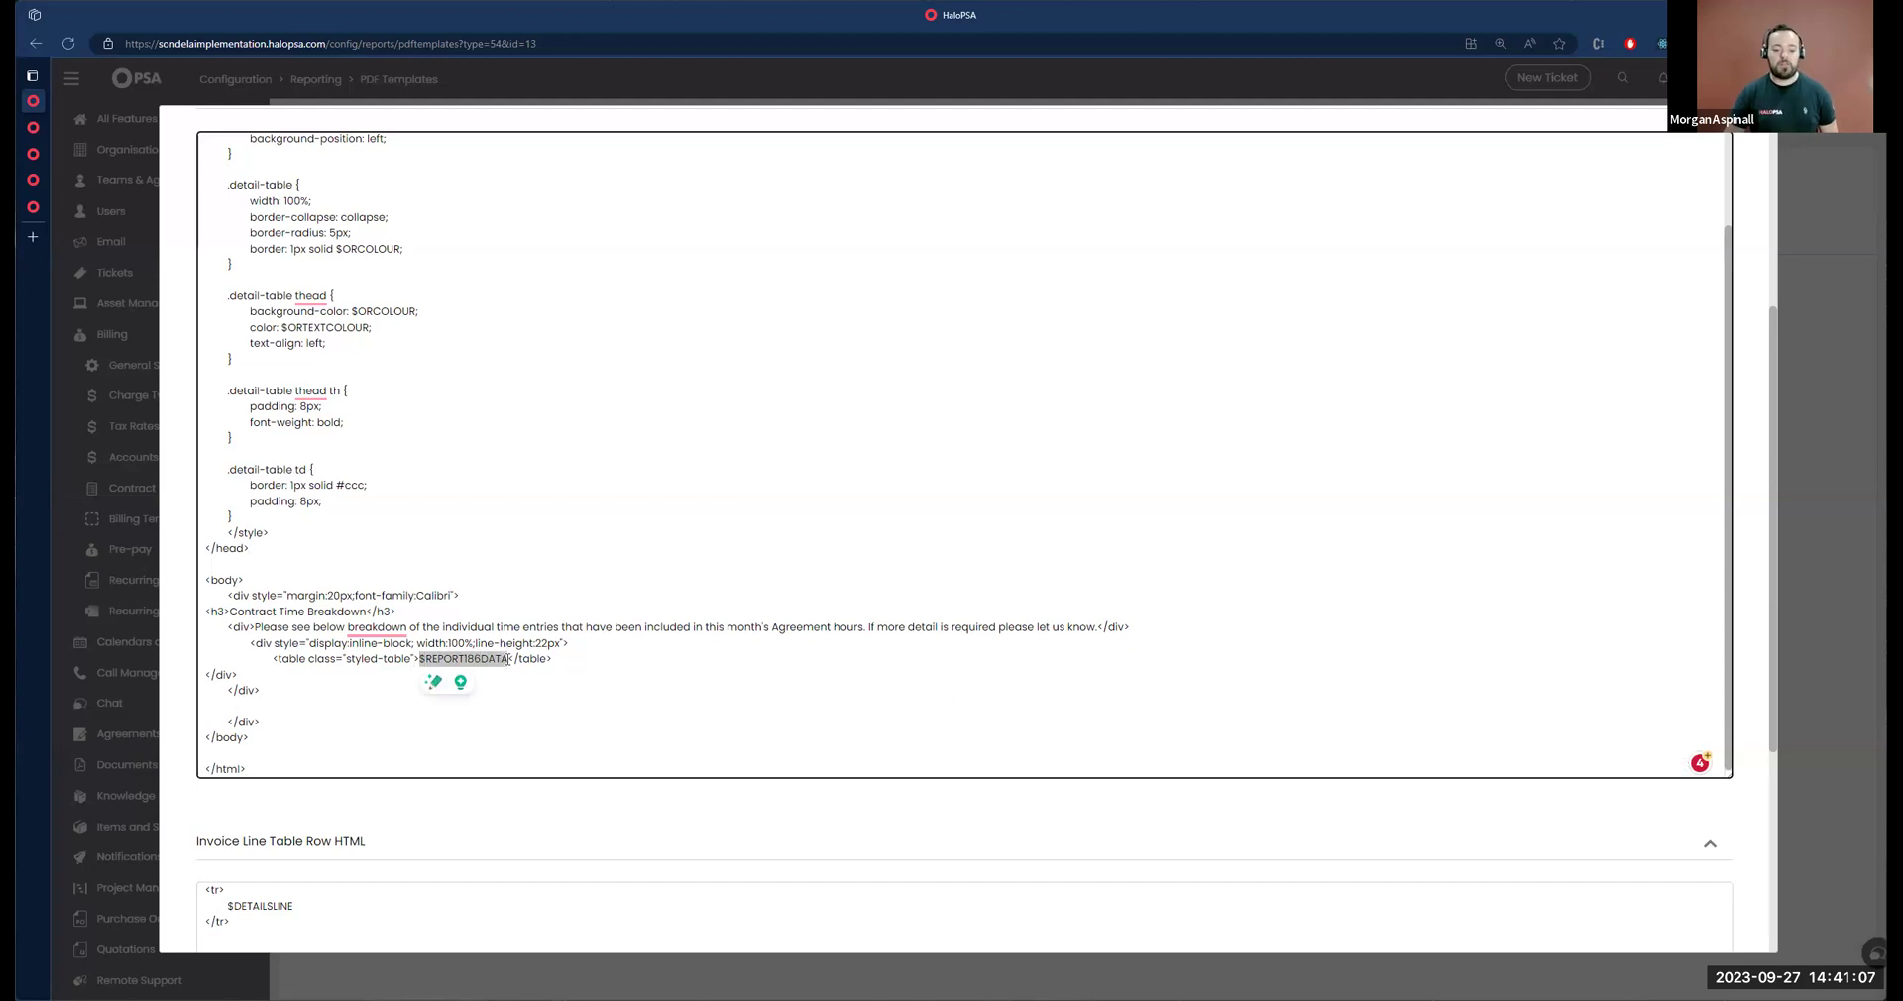
pyautogui.scroll(-5, 875, 683)
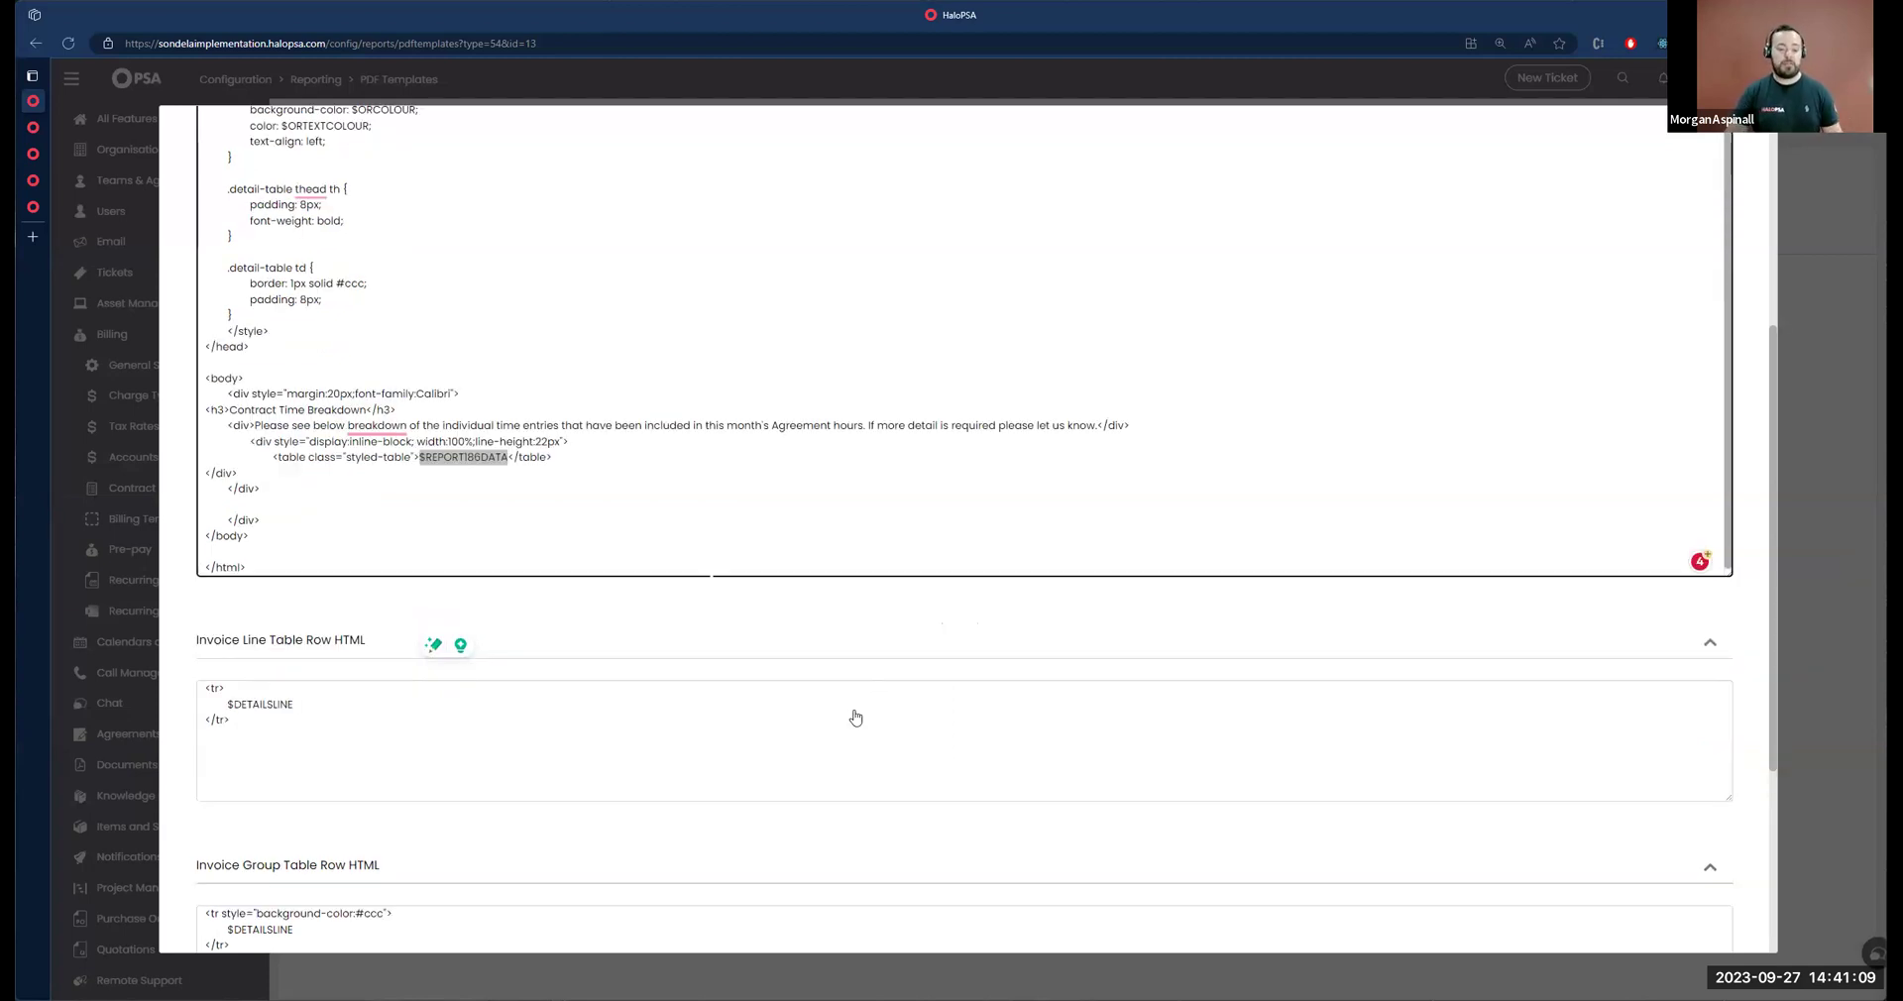
pyautogui.click(921, 909)
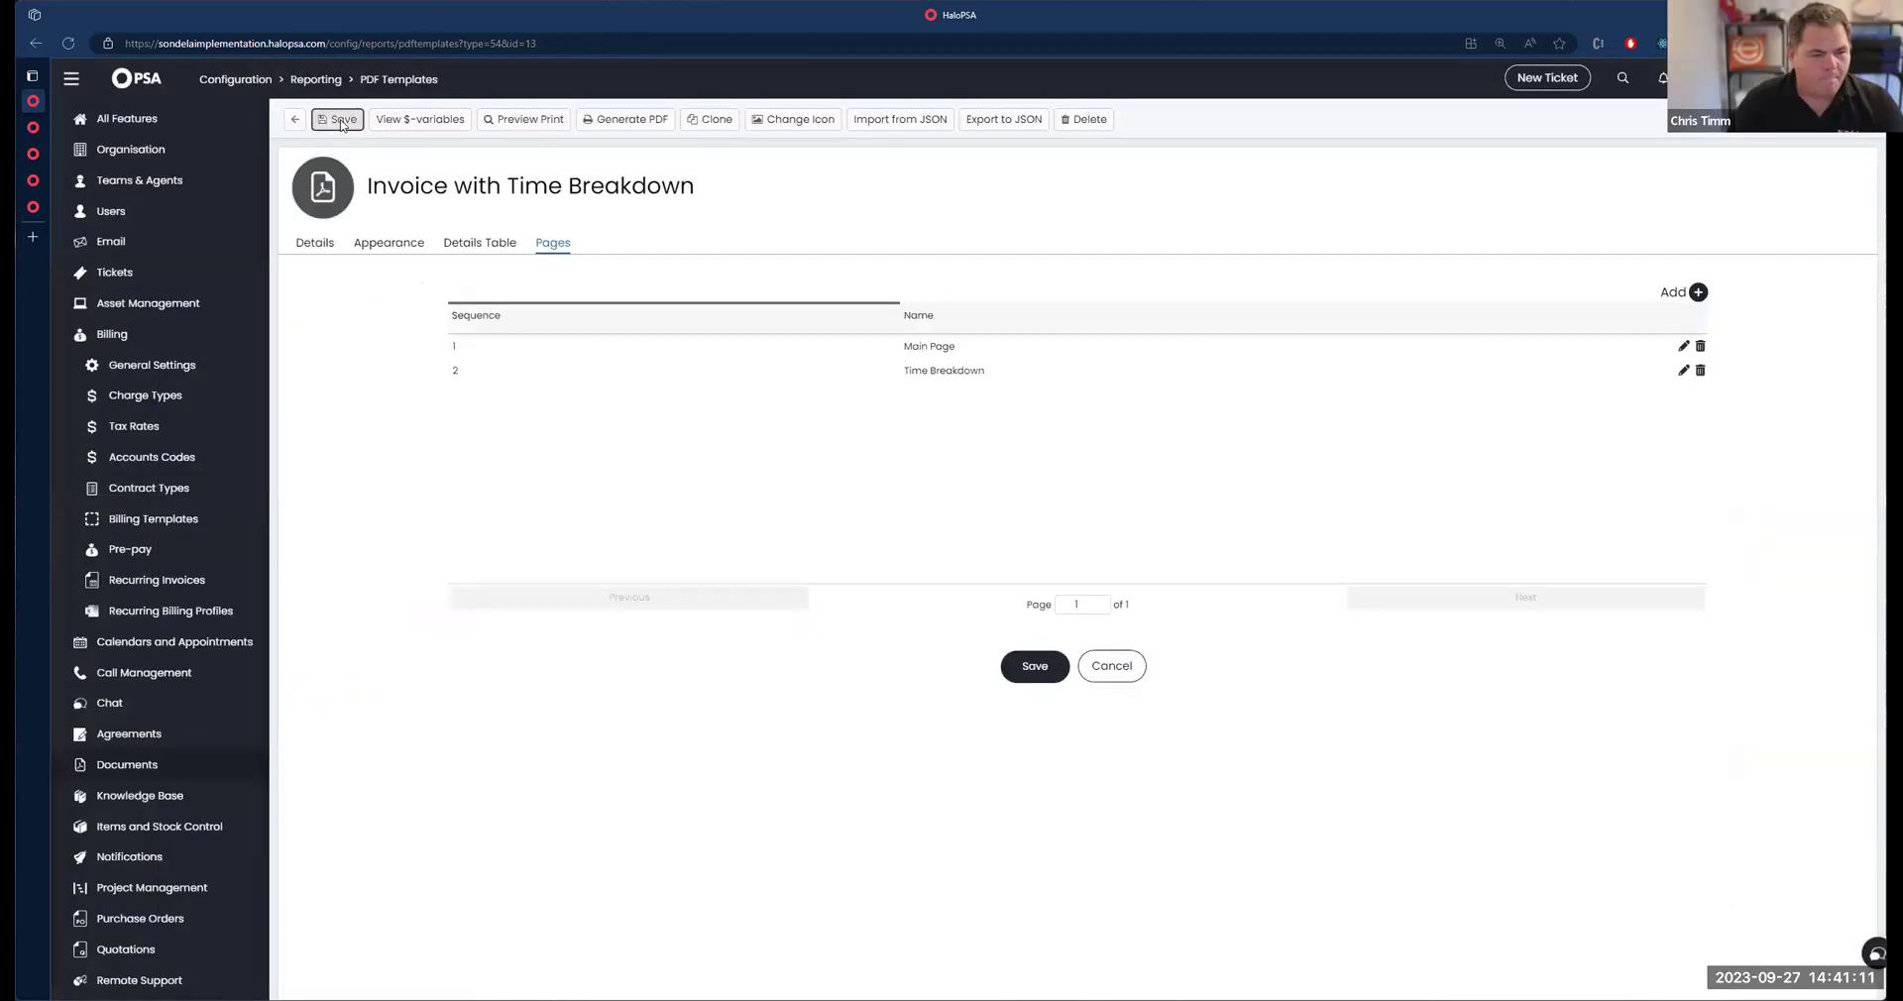
pyautogui.click(339, 119)
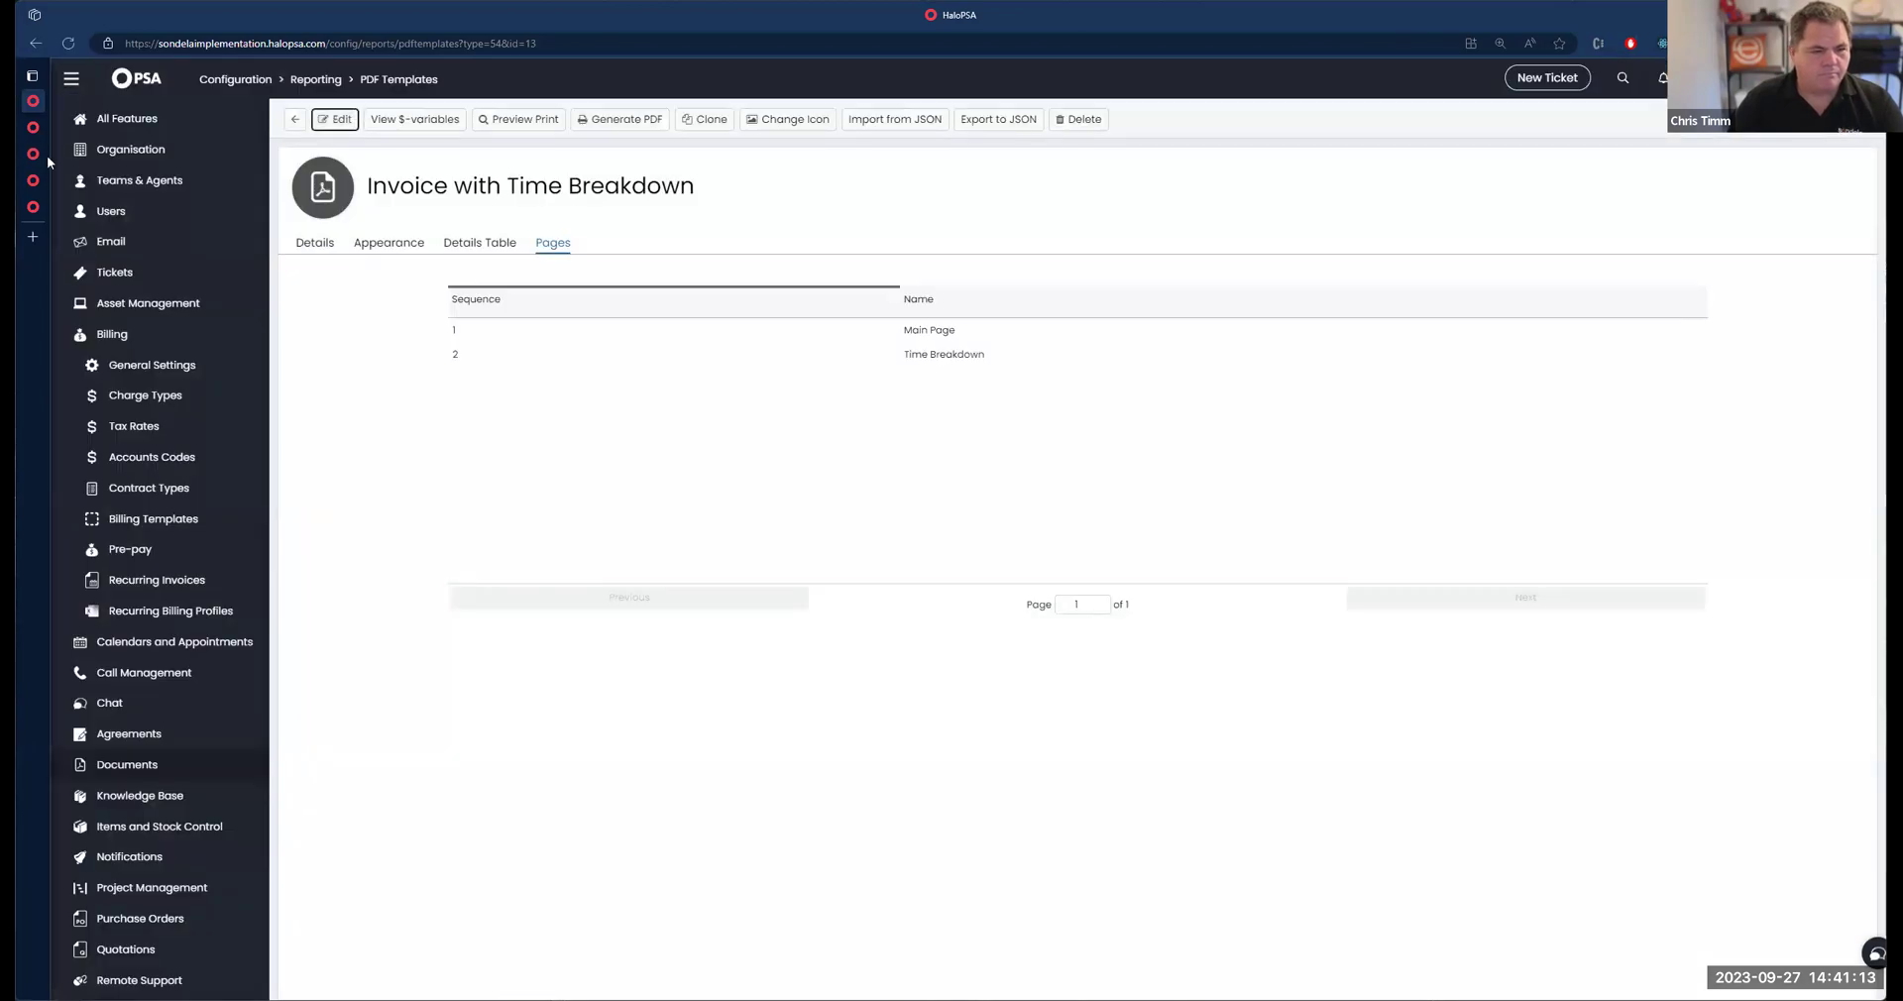
# Step: Preview the Tony's Tyre Emporium invoice dated 21/09/2023, check its Contract Time Breakdown section, and exit the preview
pyautogui.click(71, 78)
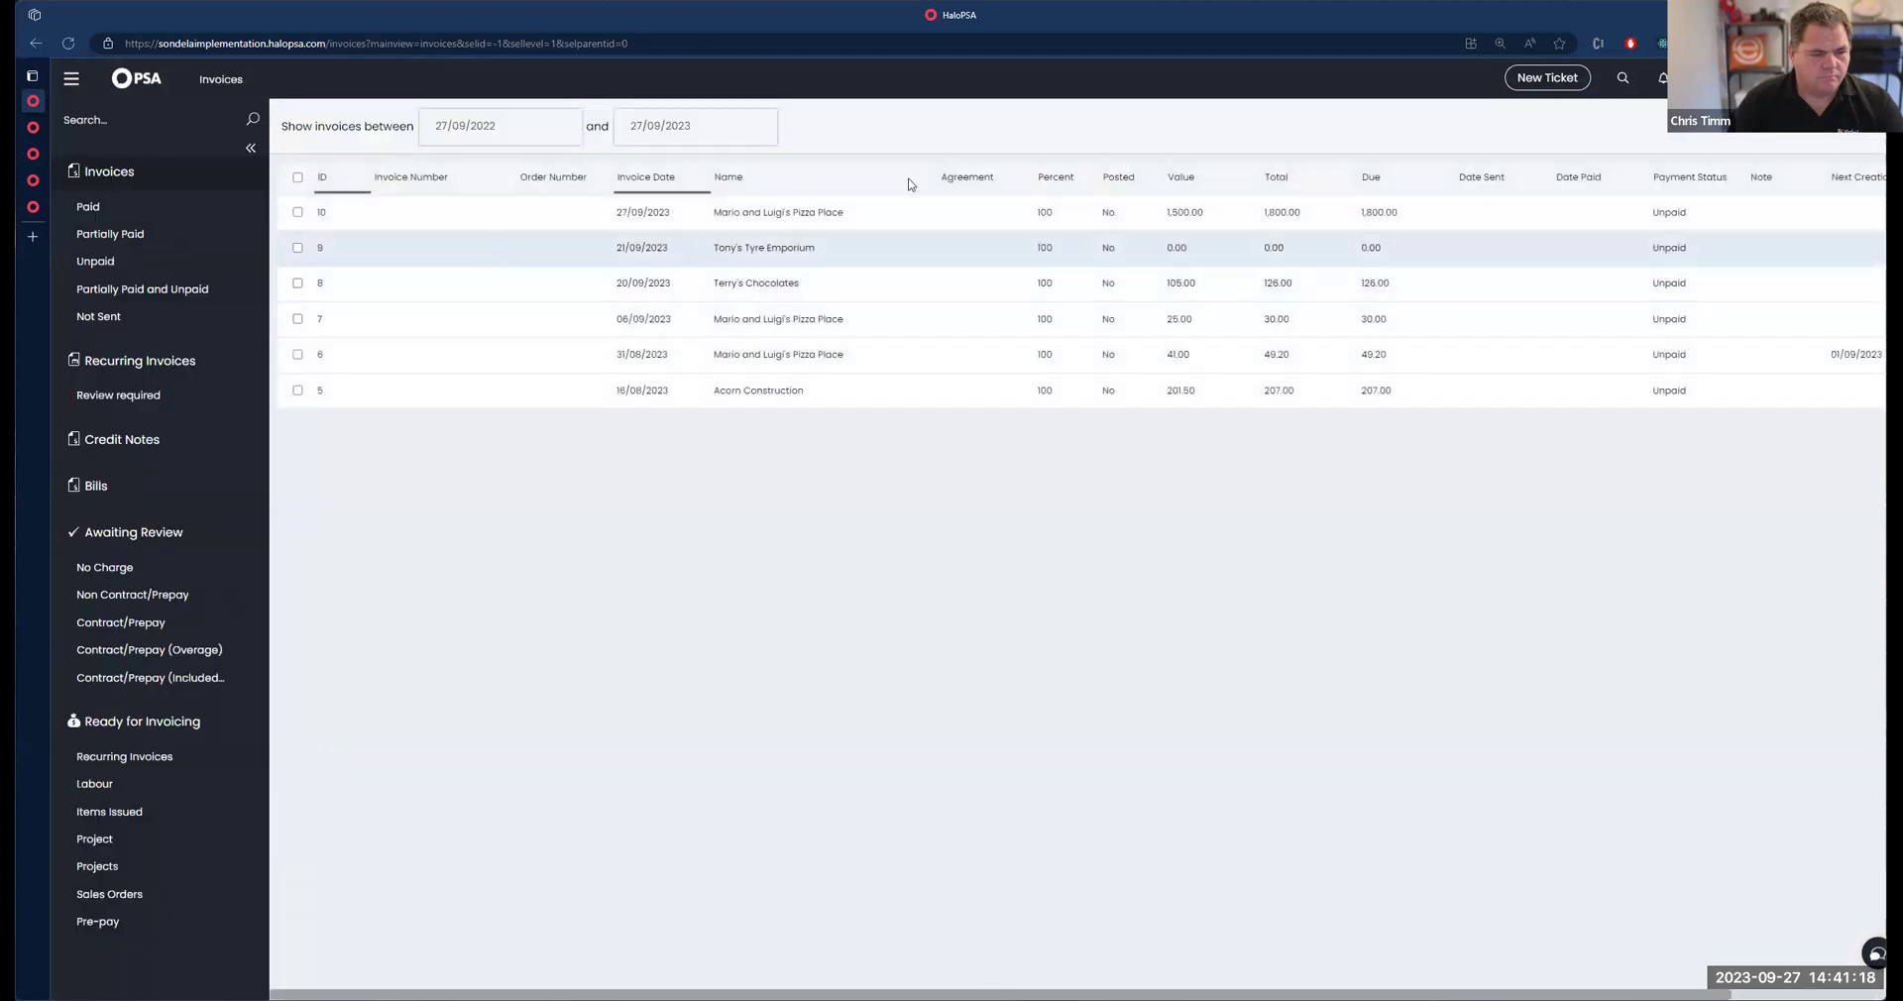
pyautogui.click(617, 246)
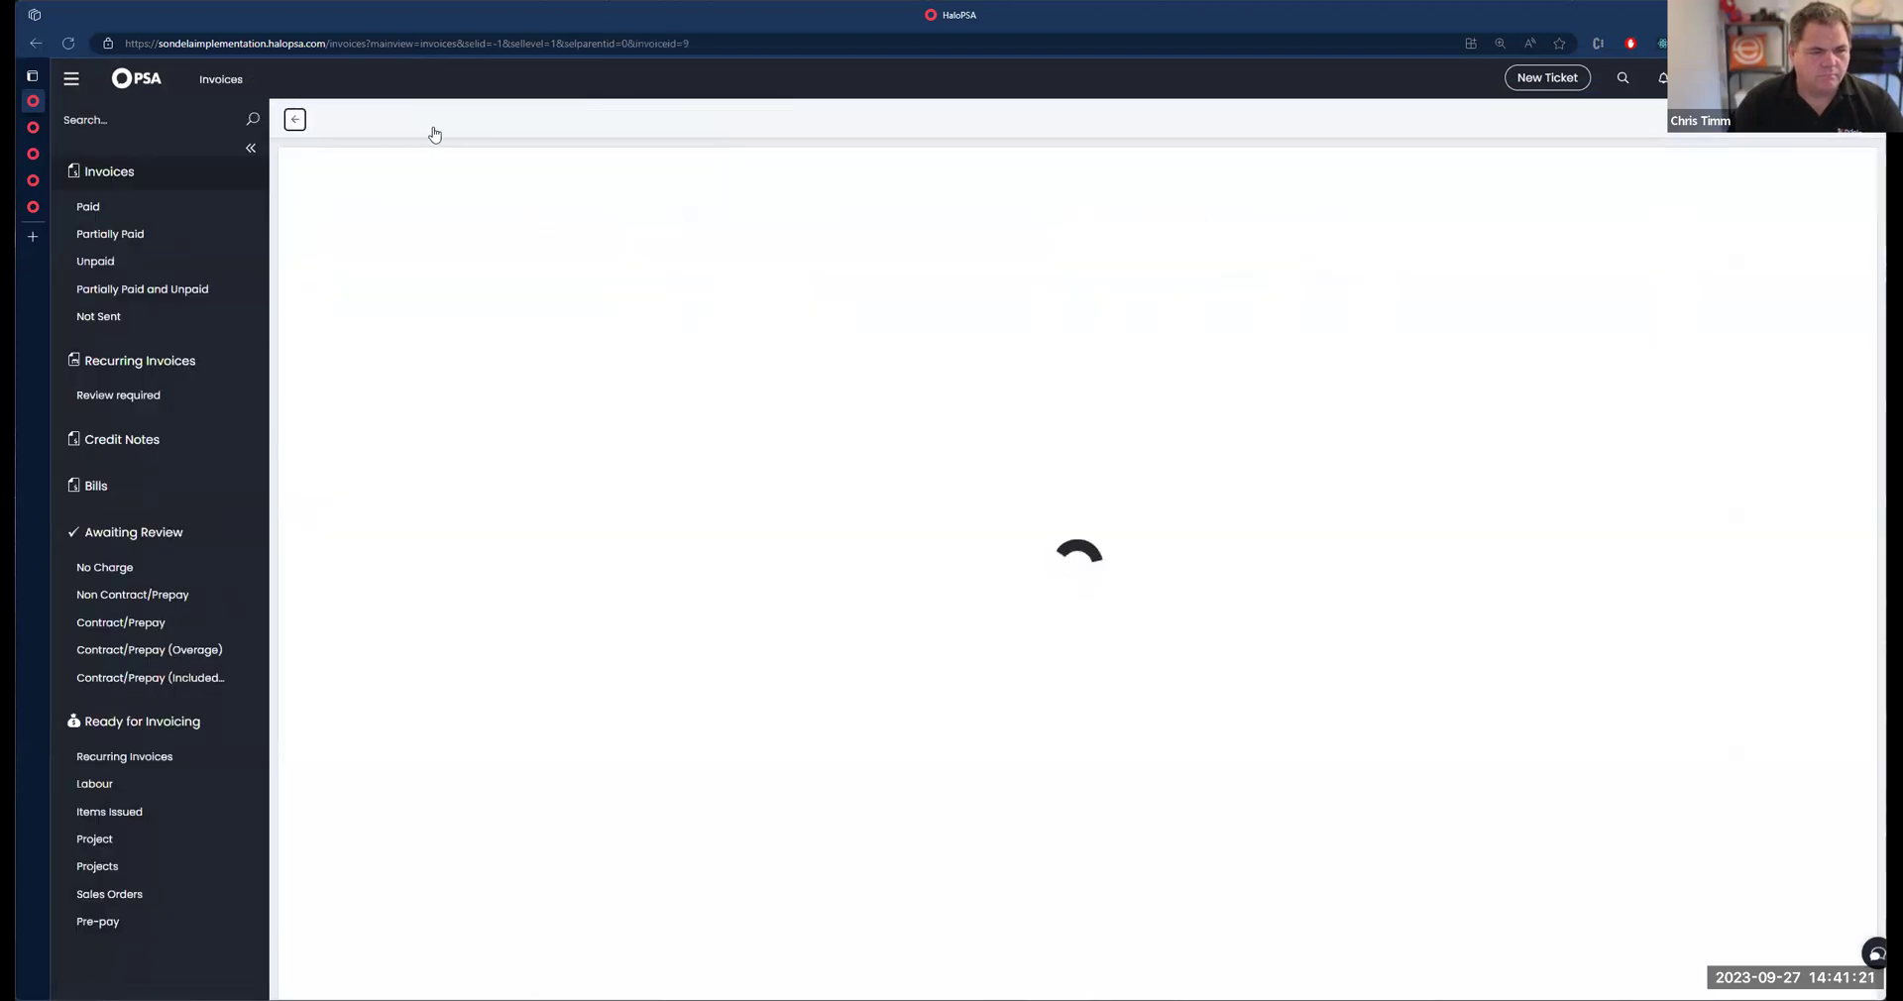
pyautogui.click(436, 120)
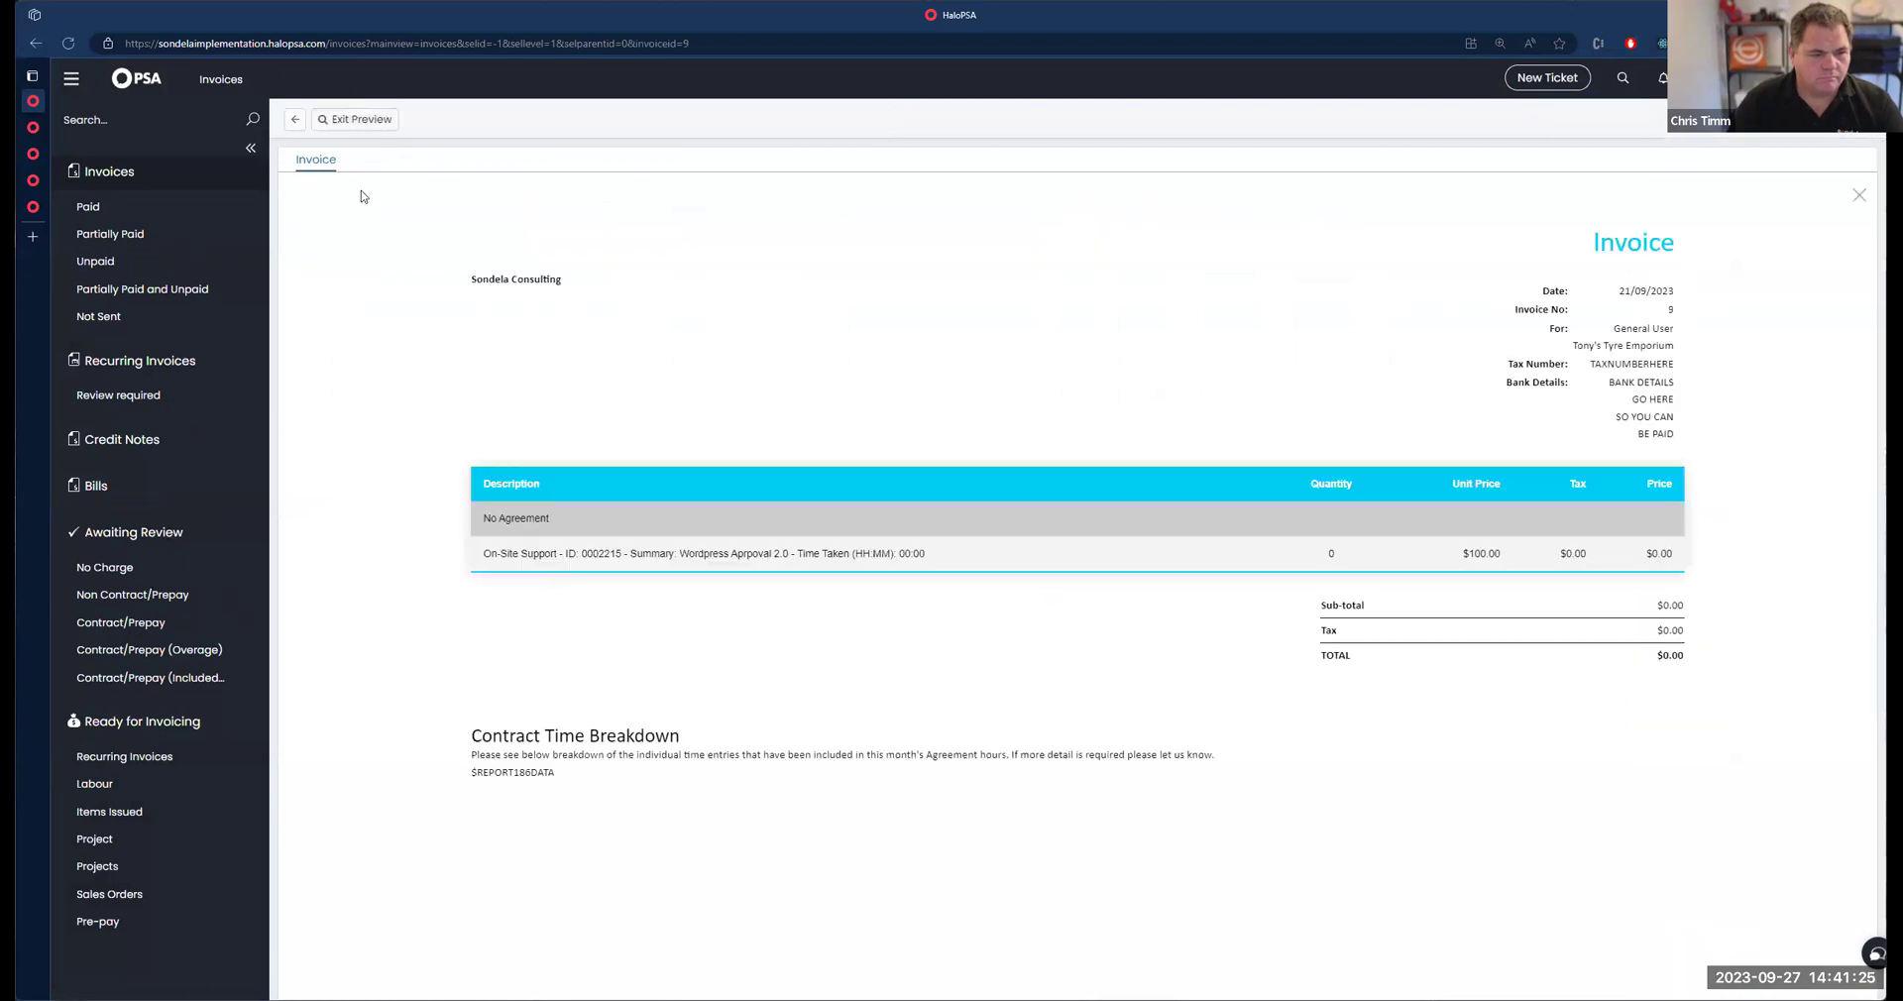
pyautogui.moveTo(555, 773); pyautogui.dragTo(494, 773)
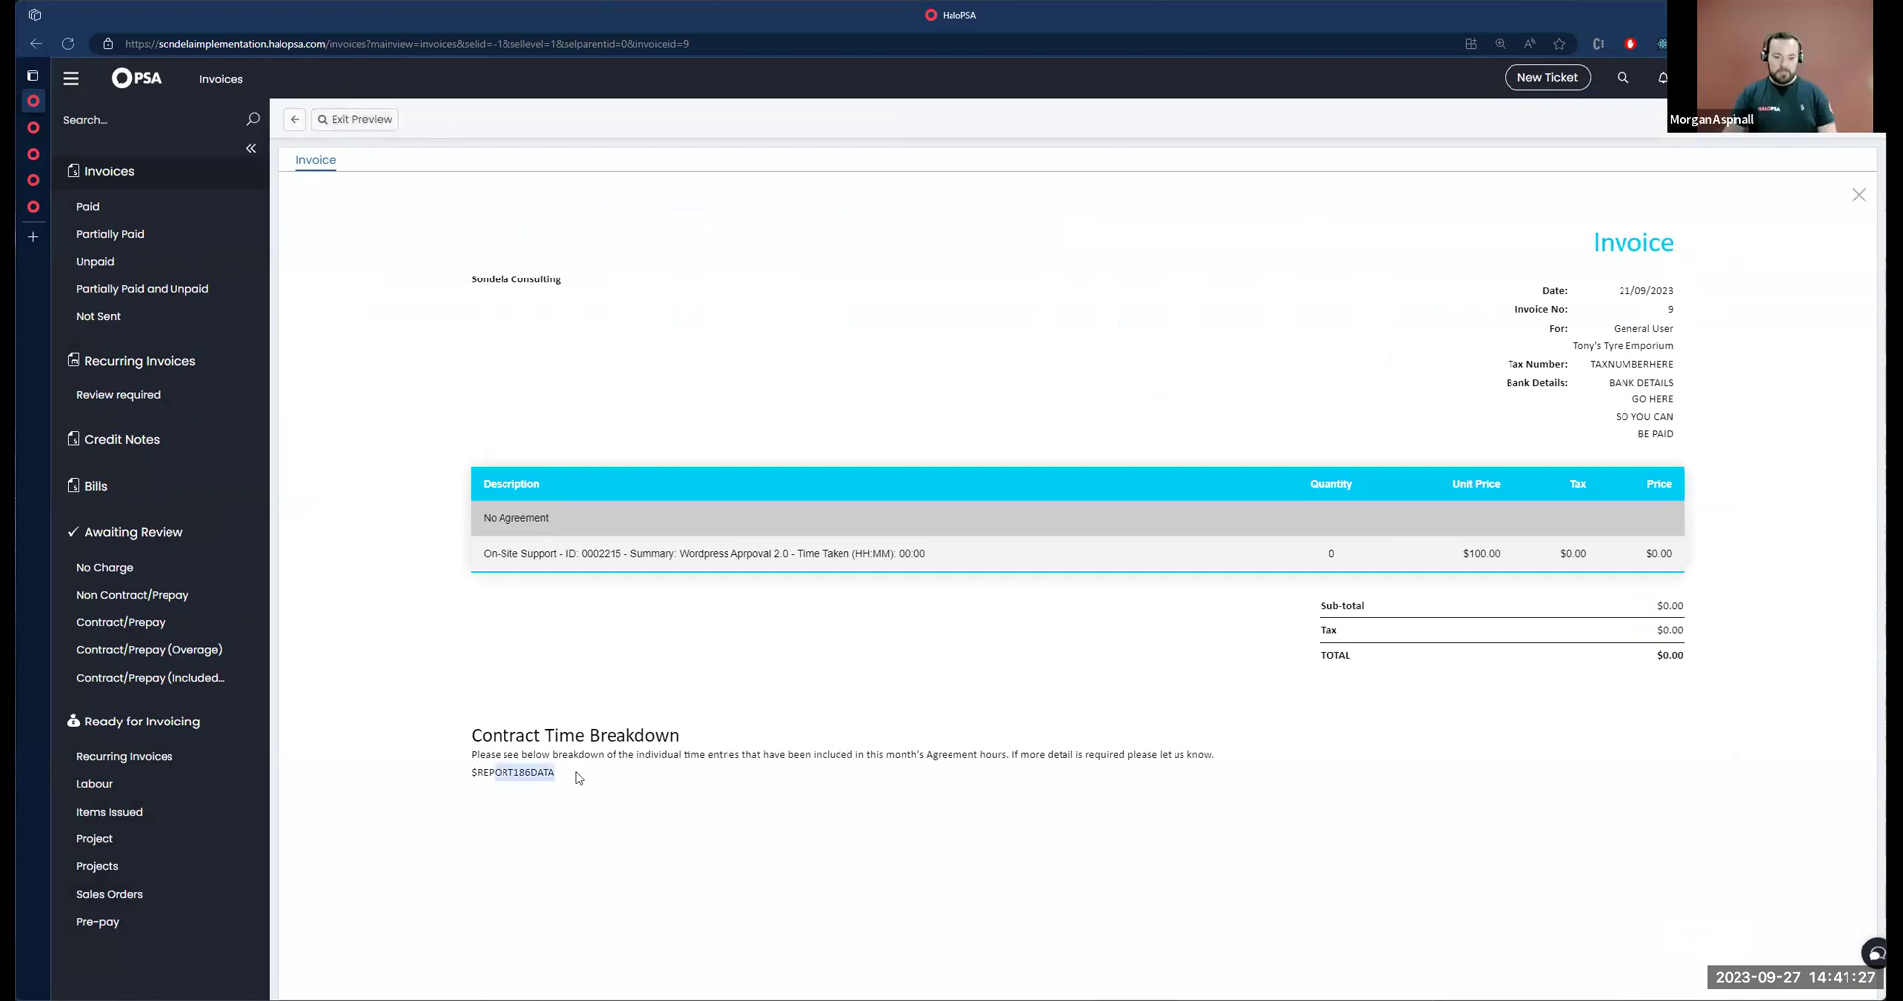
pyautogui.click(339, 121)
# Step: Return to the Billing general settings in Configuration and open the Invoice with Time Breakdown template from the invoice PDF templates
pyautogui.click(34, 180)
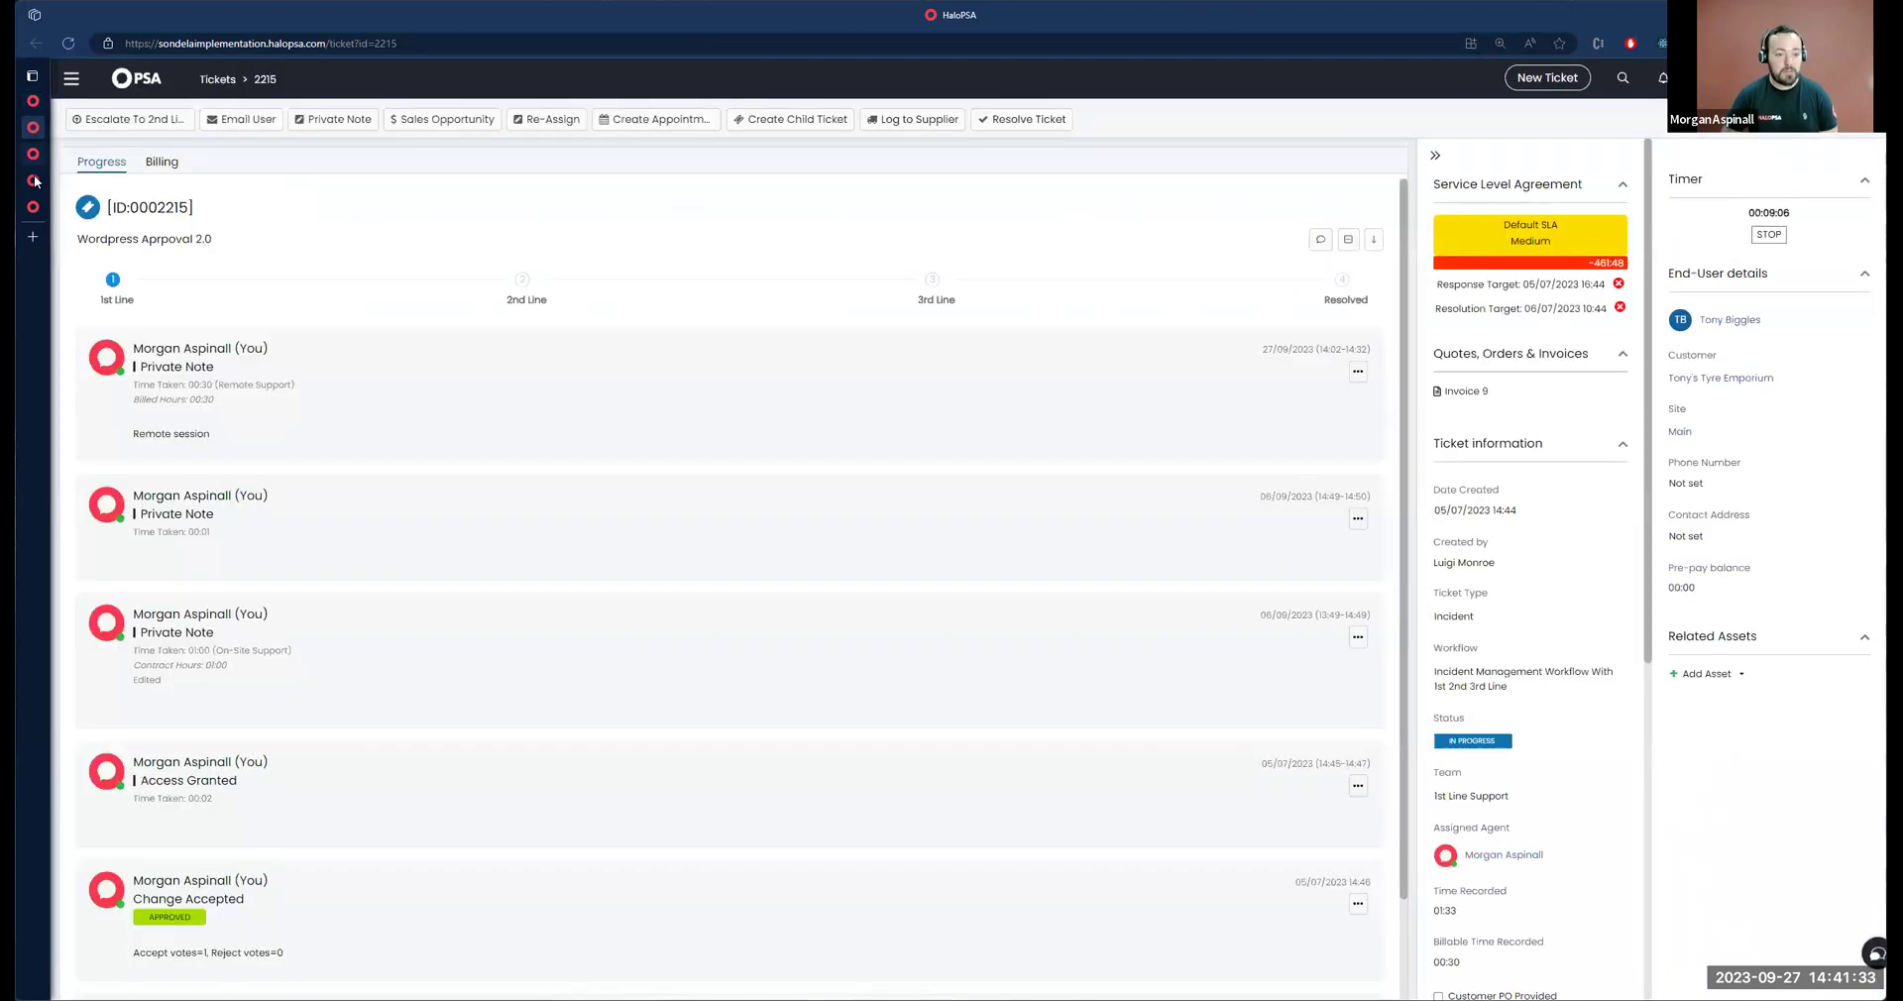
pyautogui.click(35, 205)
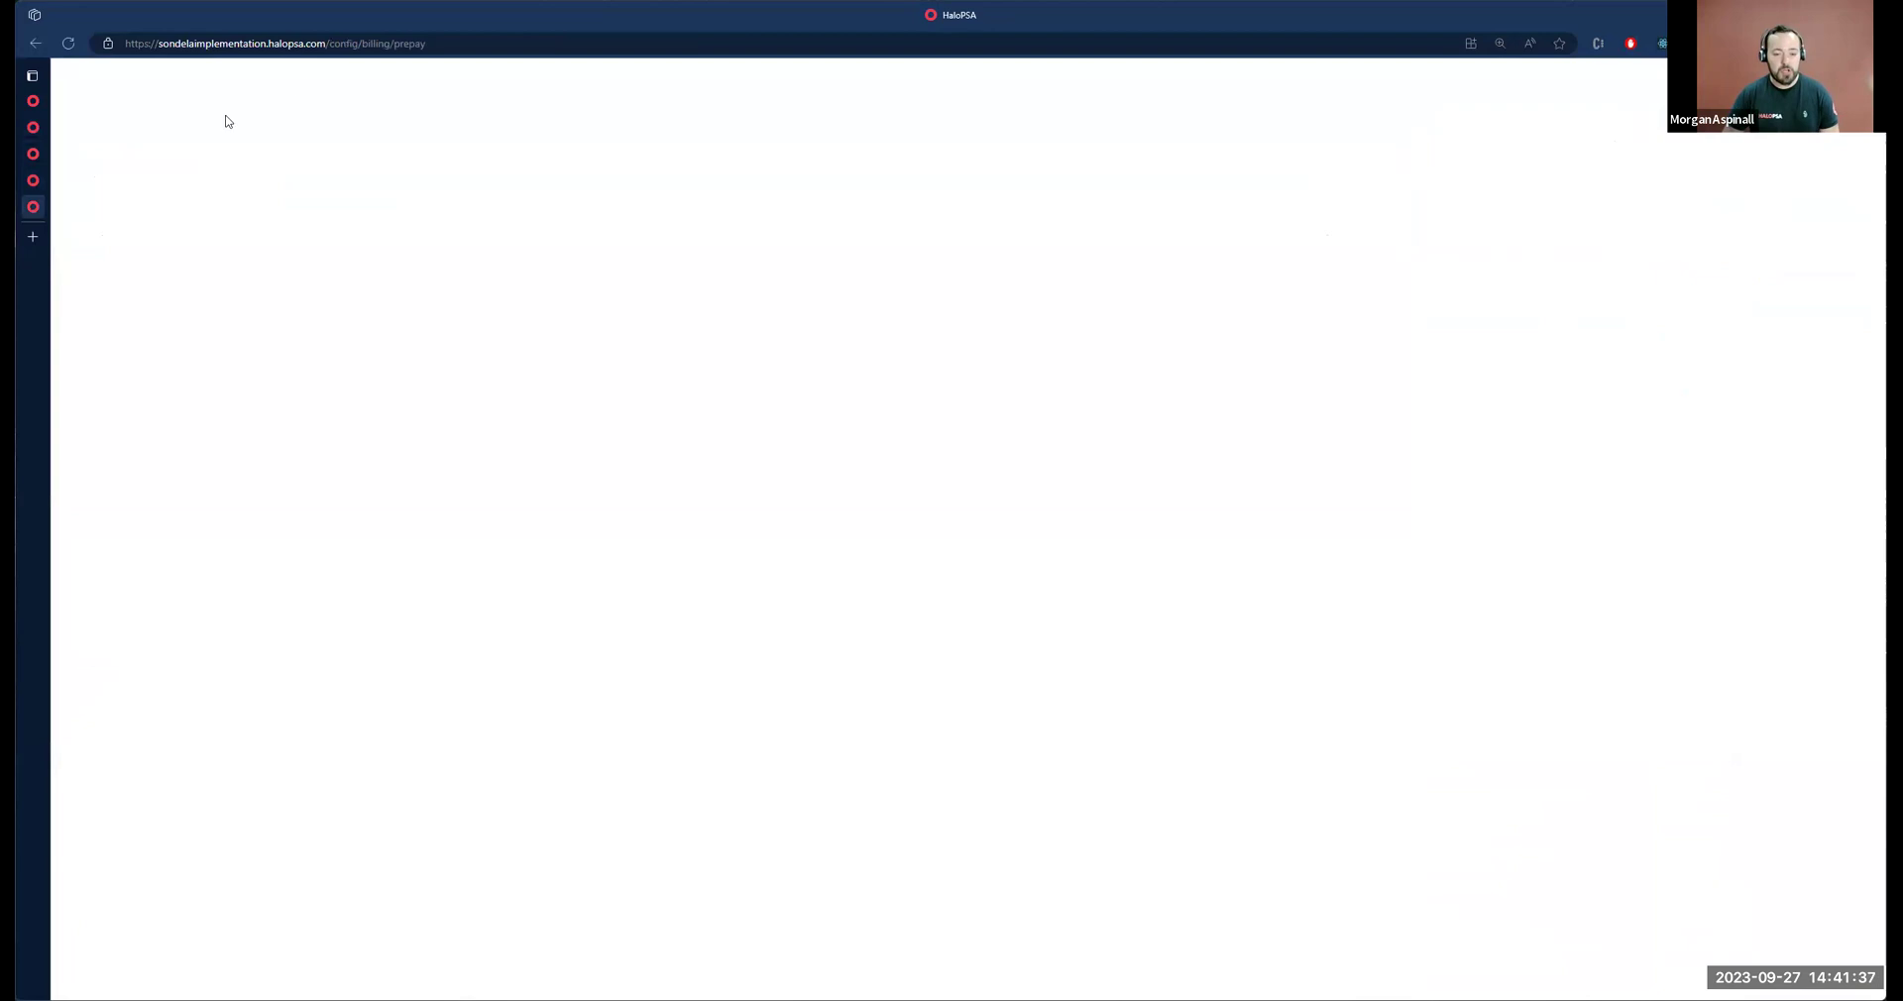
pyautogui.click(227, 370)
pyautogui.click(968, 262)
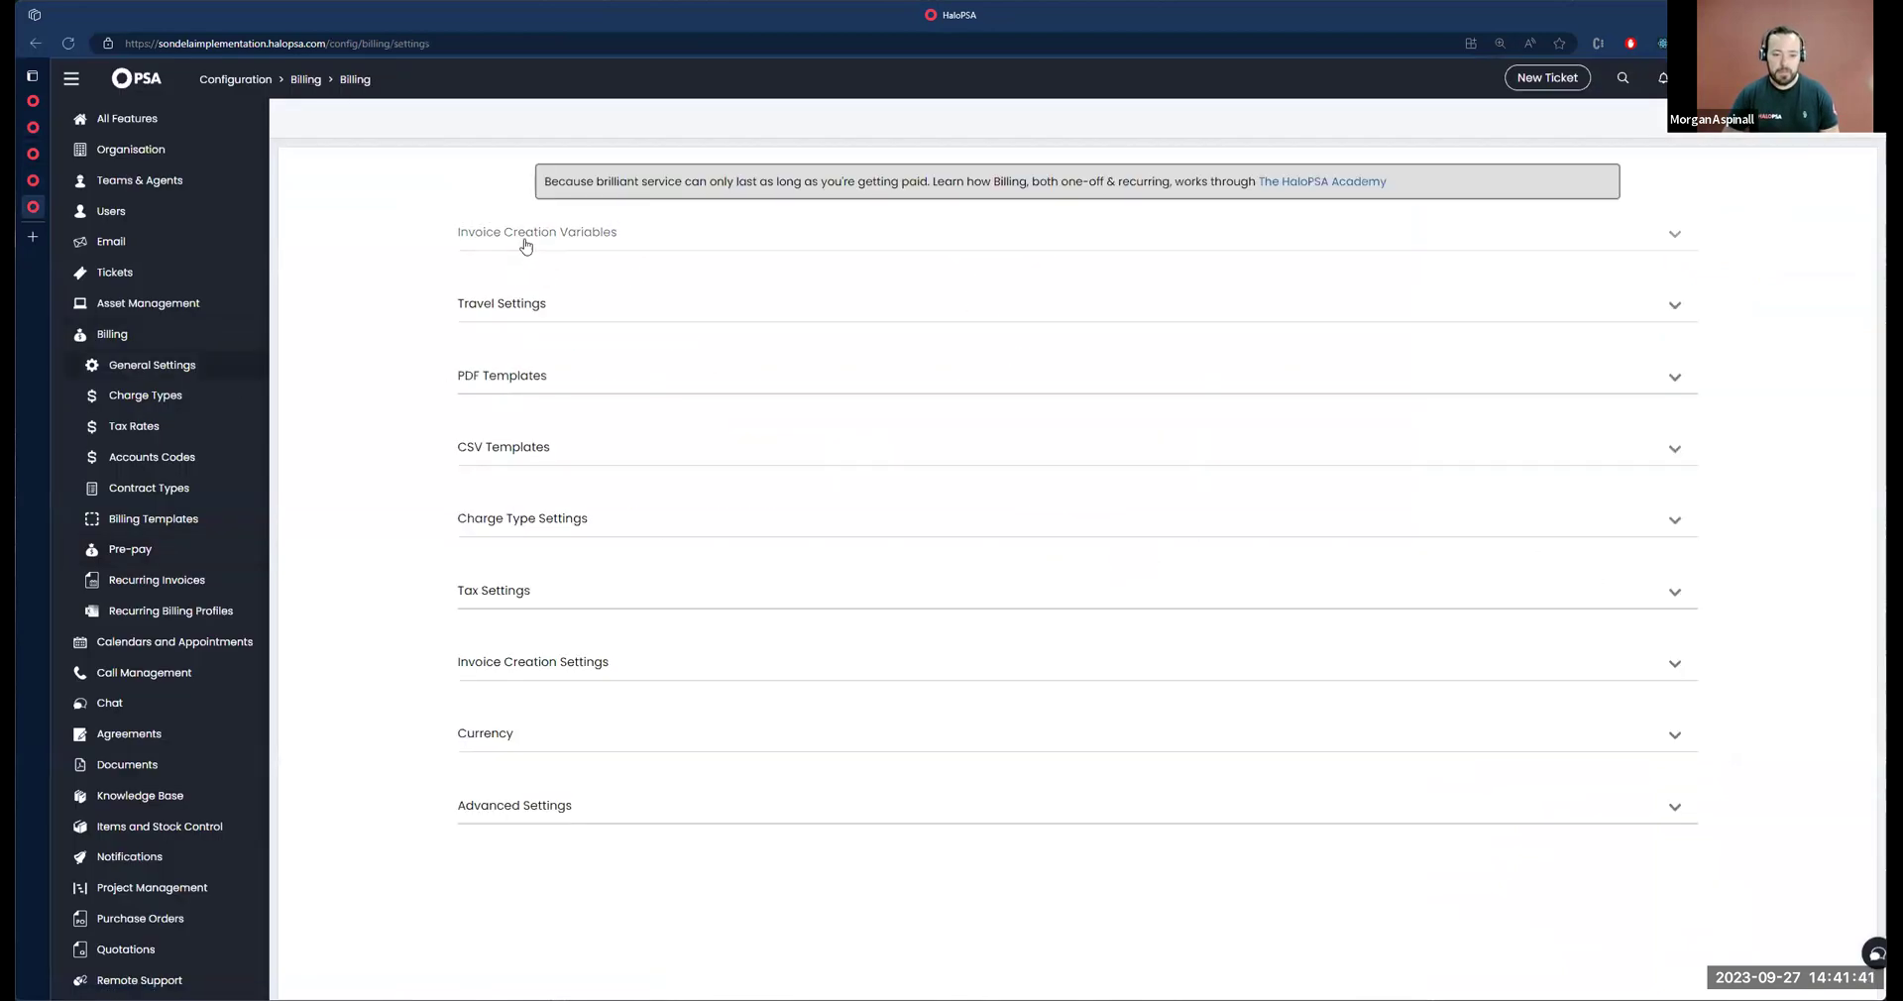
pyautogui.click(531, 245)
pyautogui.scroll(-10, 525, 783)
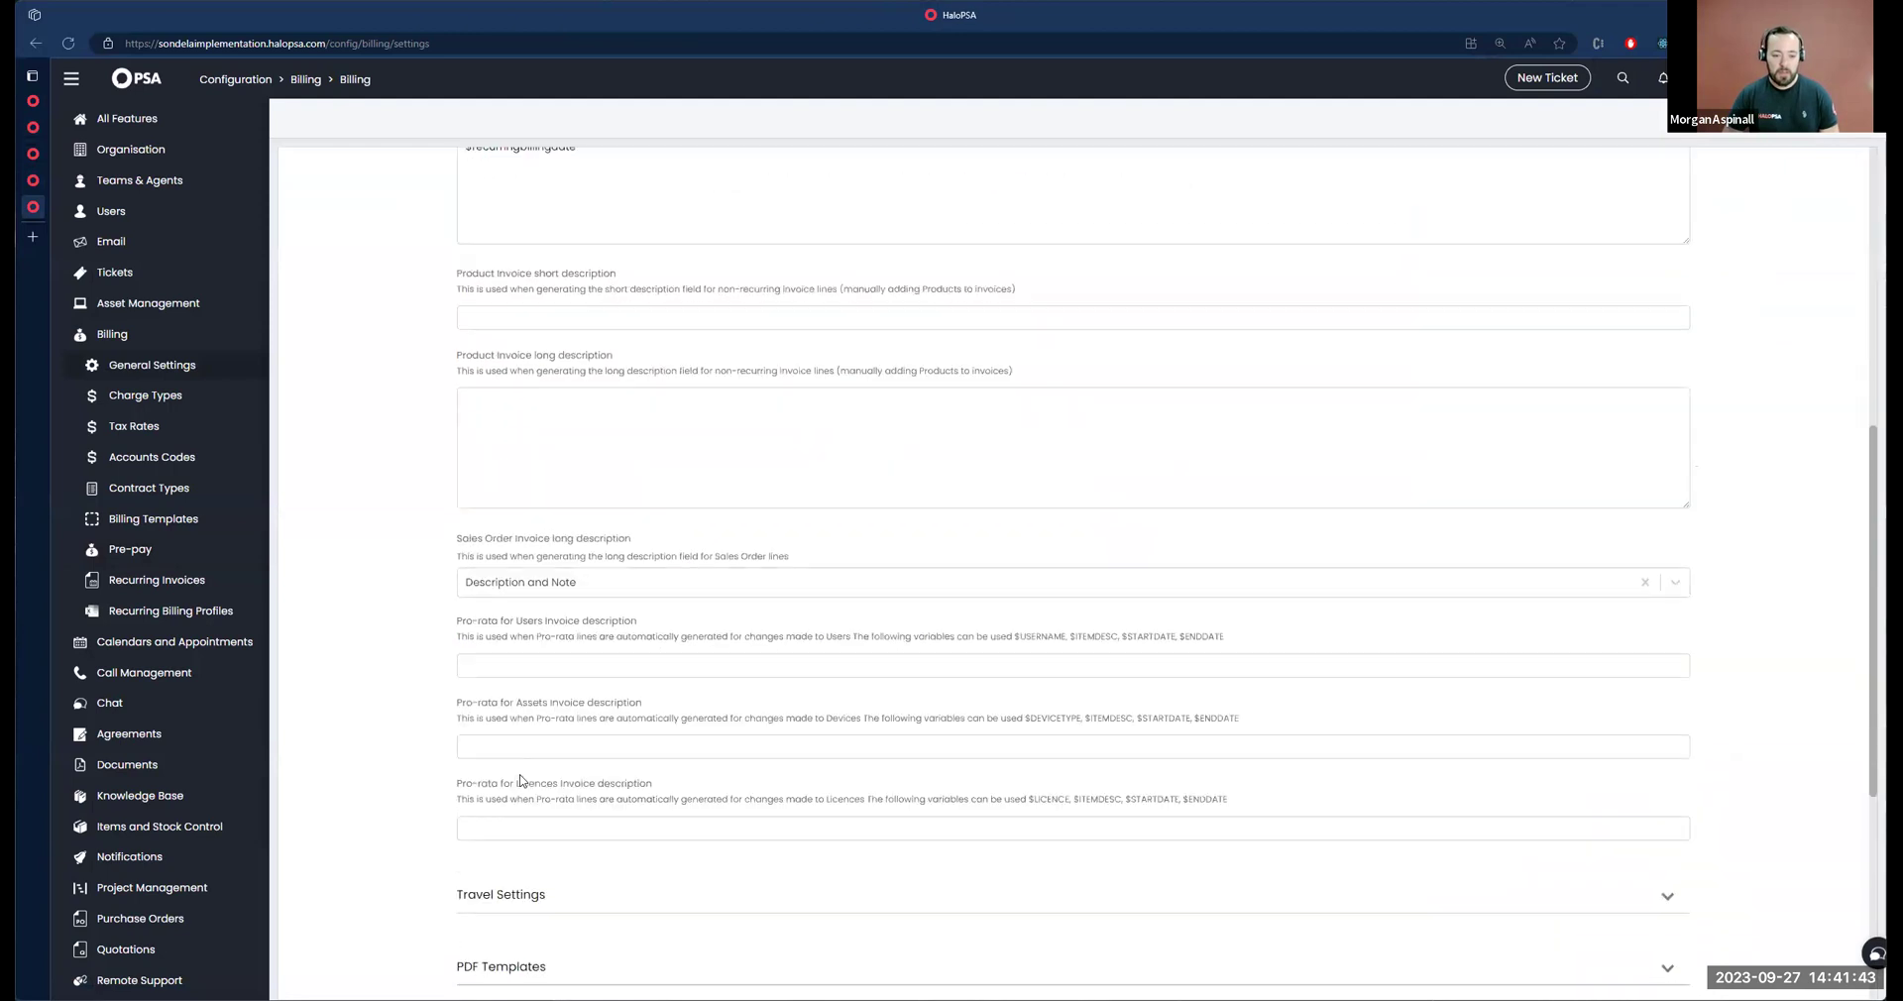
pyautogui.click(501, 501)
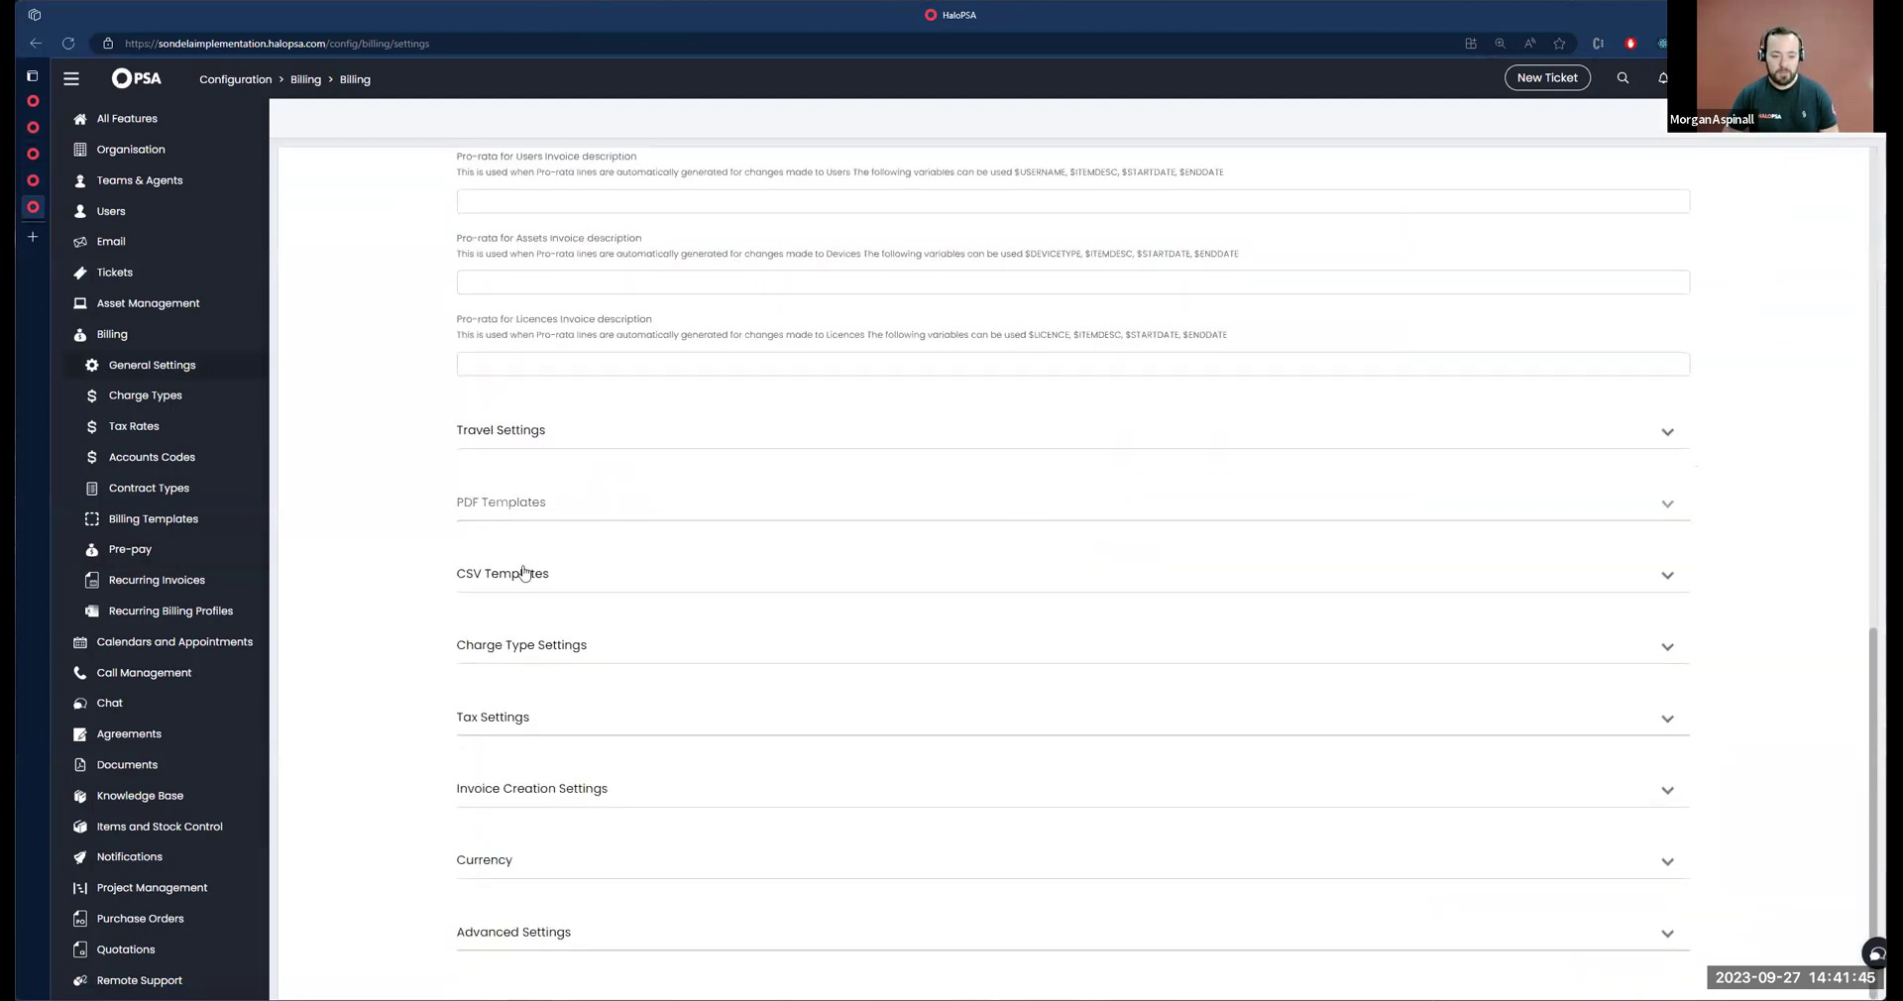
pyautogui.scroll(-4, 515, 684)
pyautogui.click(541, 626)
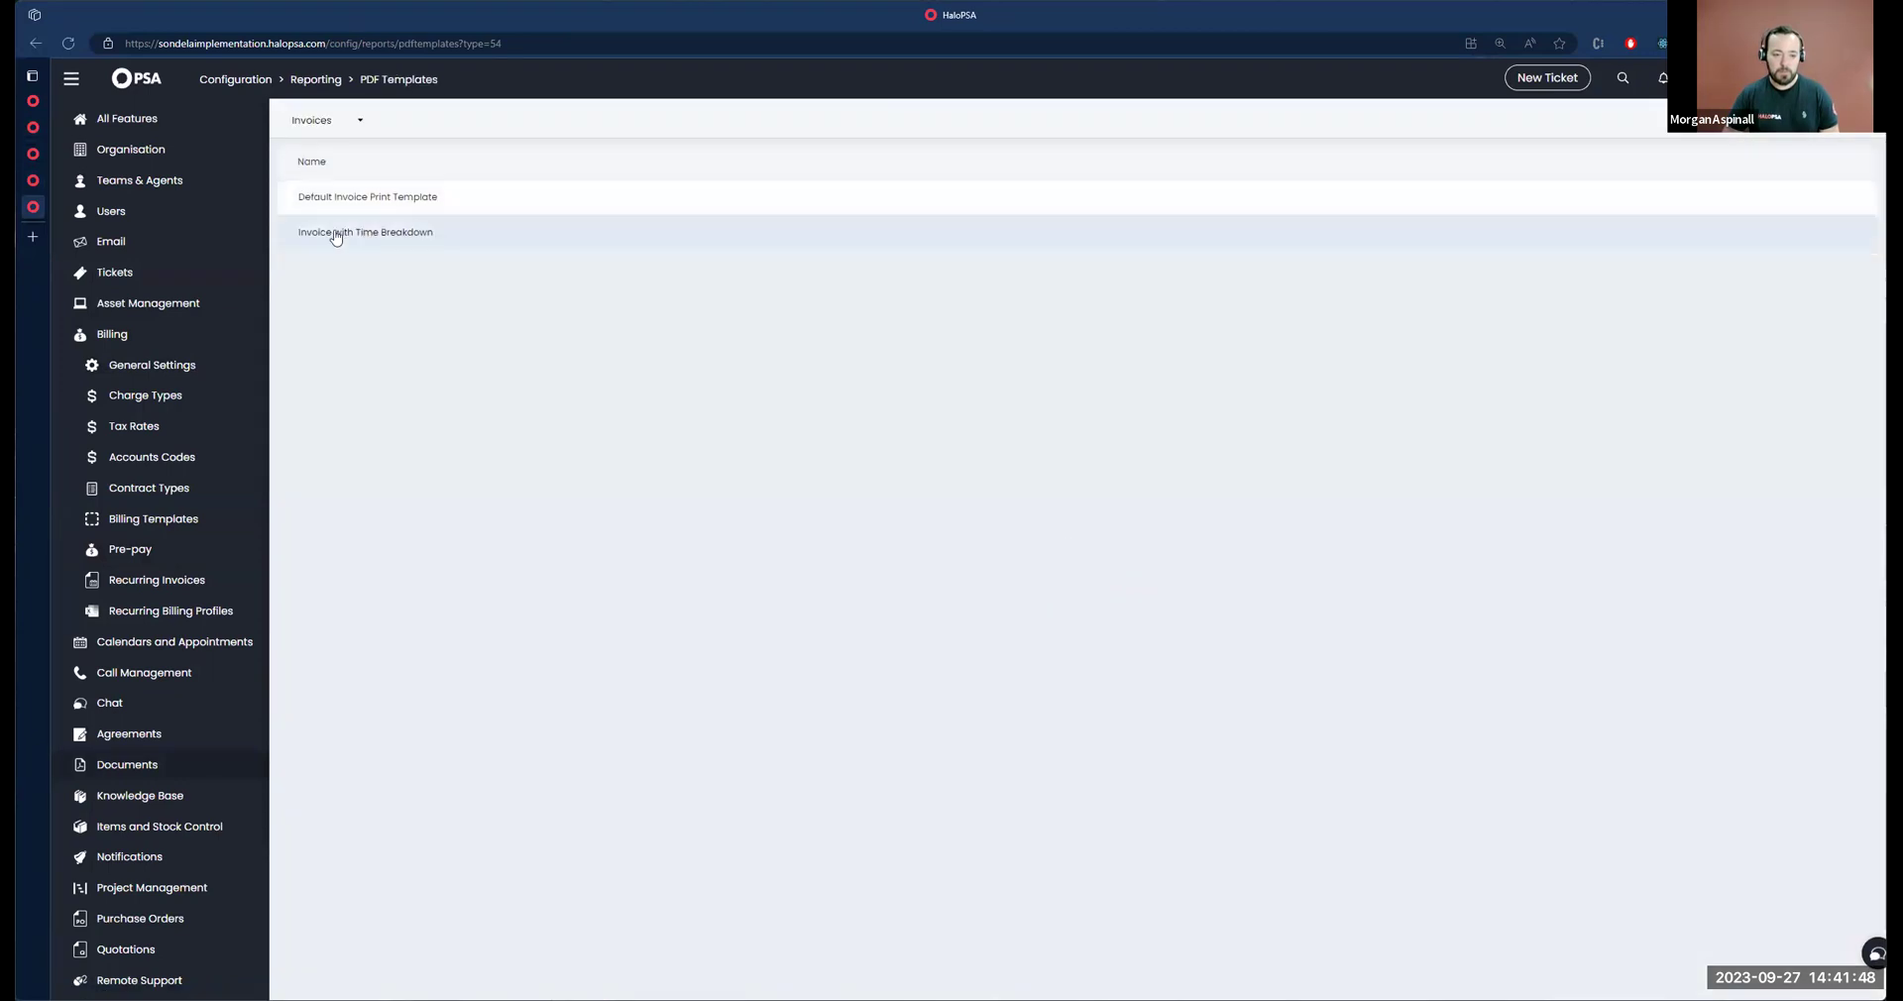
pyautogui.click(335, 236)
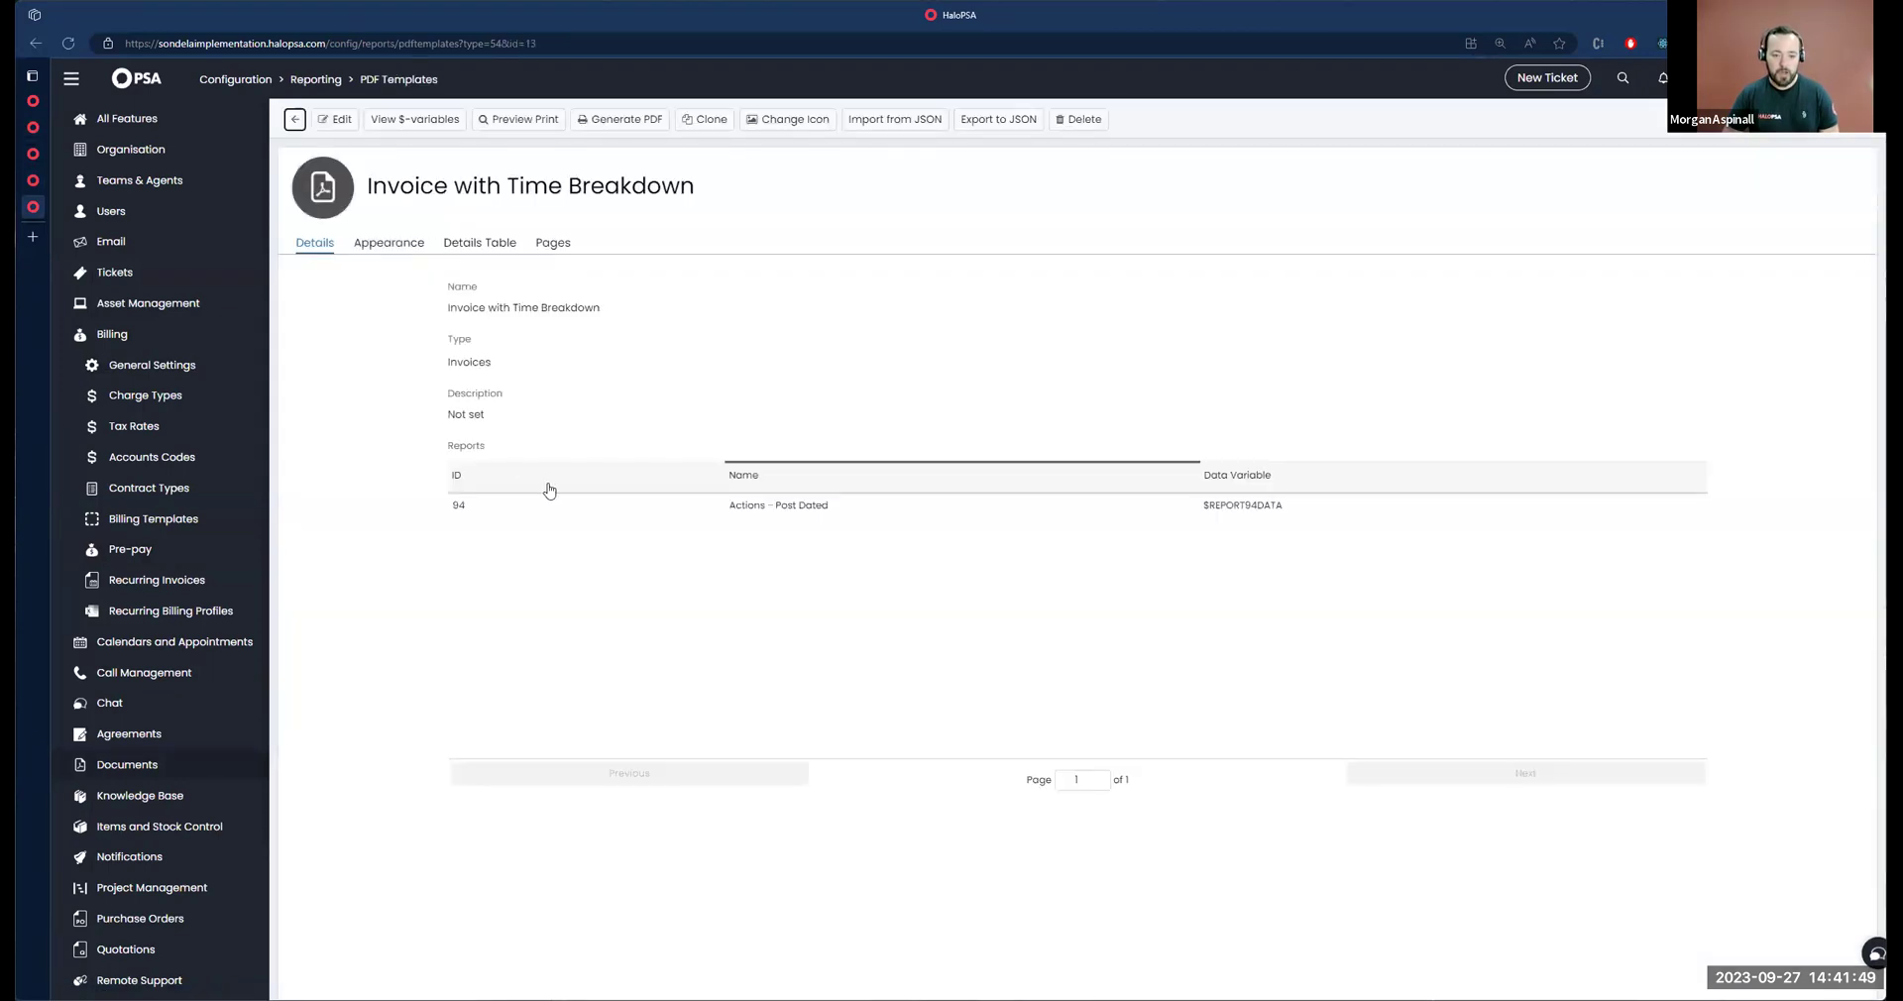
# Step: Replace Actions - Post Dated with Consumed Time for Period in the Invoice with Time Breakdown template's reports and save the template
pyautogui.click(337, 119)
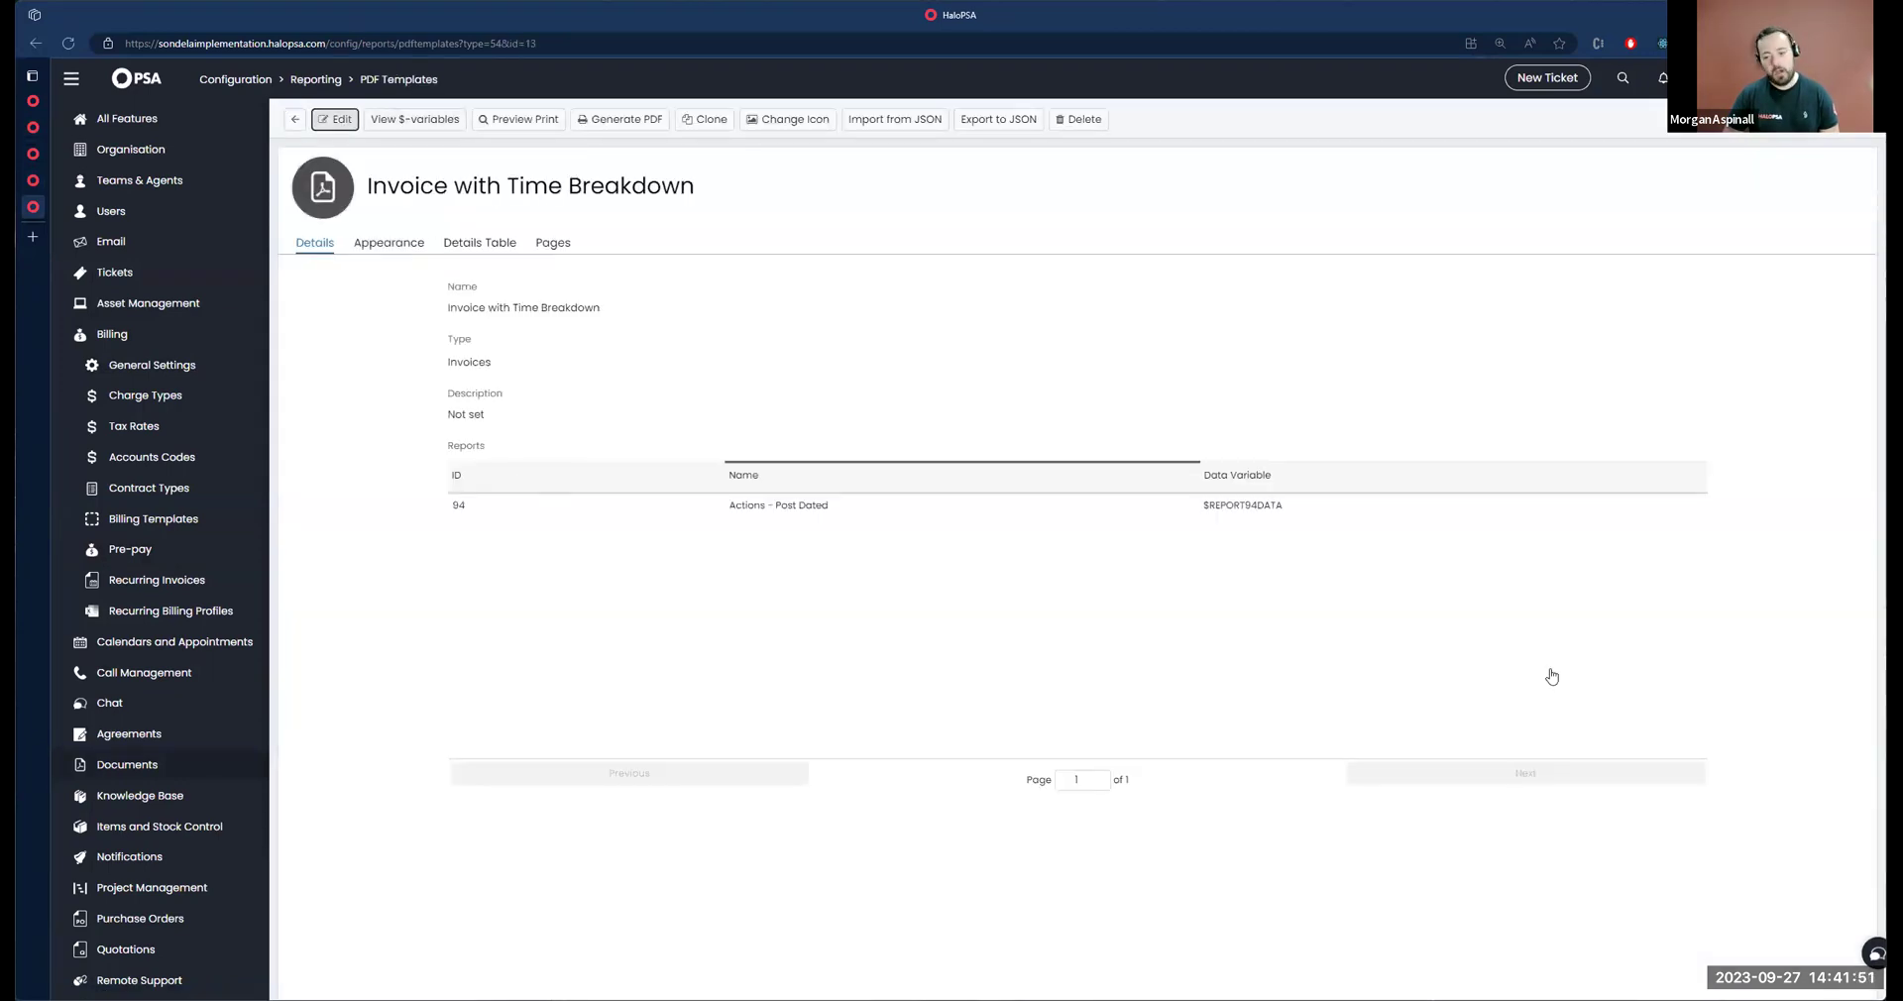
pyautogui.click(1687, 688)
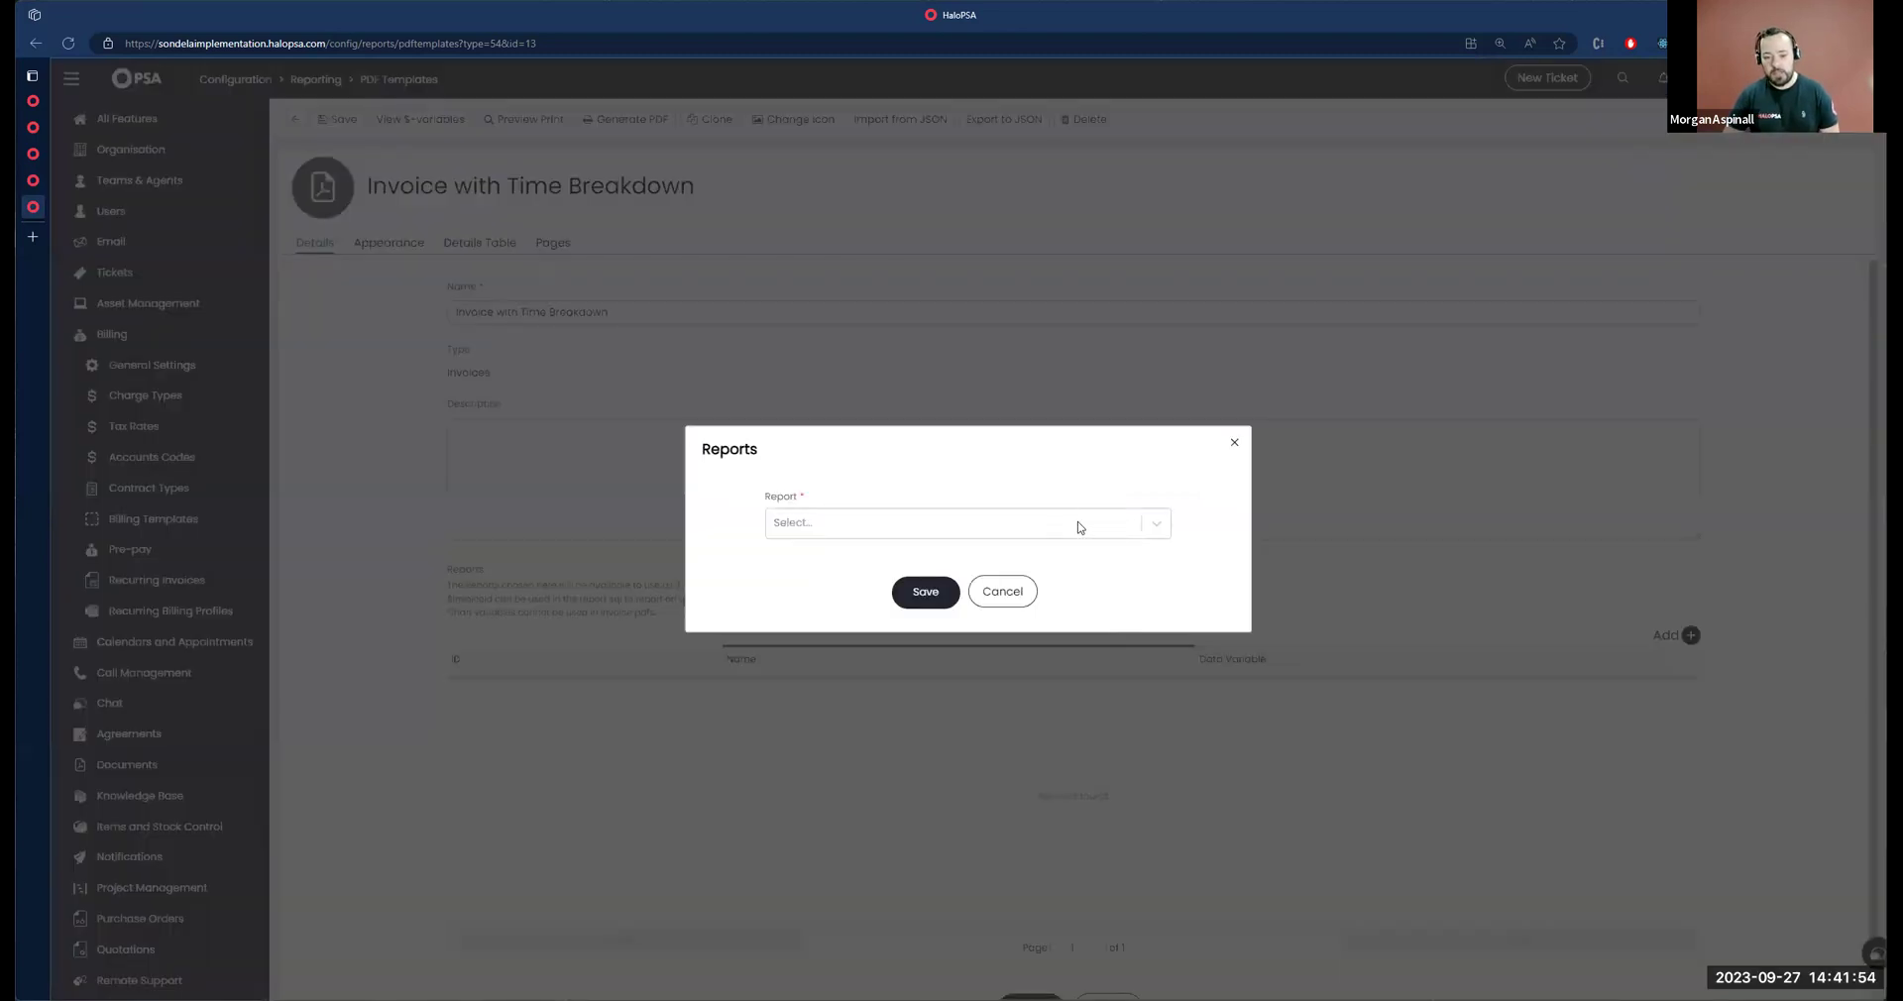
pyautogui.click(1078, 522)
pyautogui.write('cons')
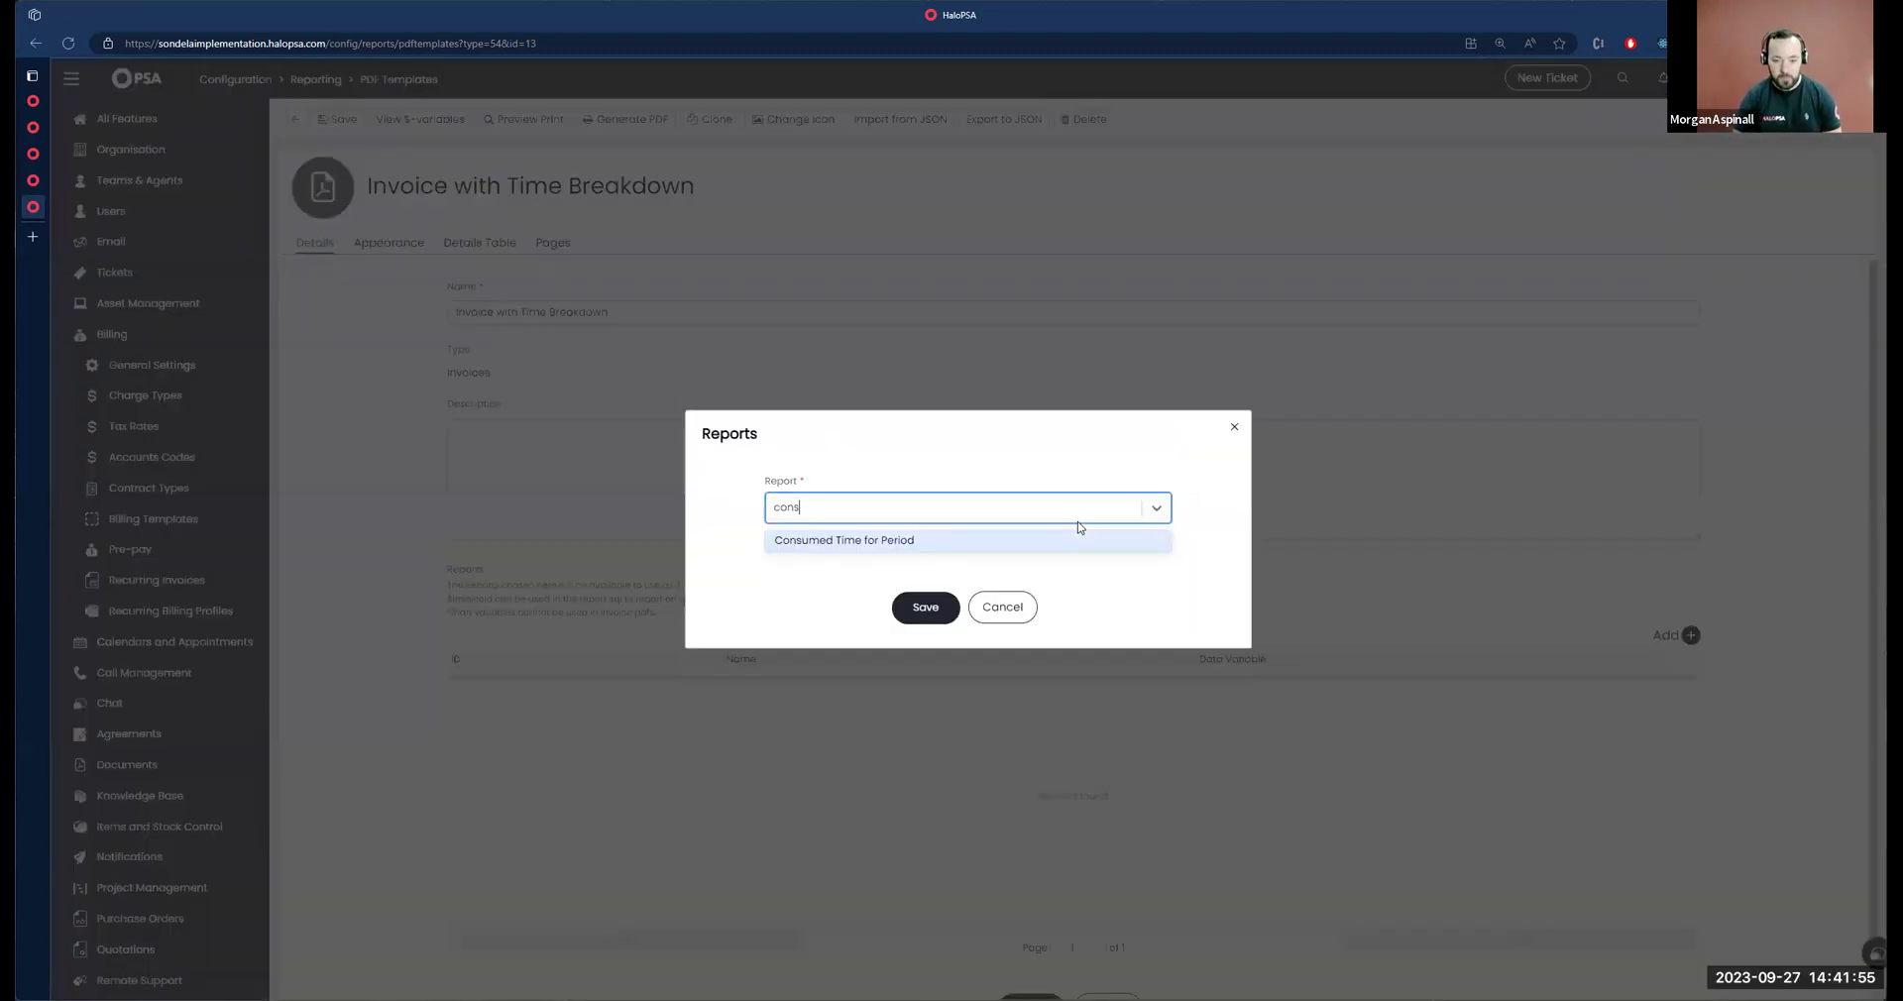
pyautogui.click(914, 545)
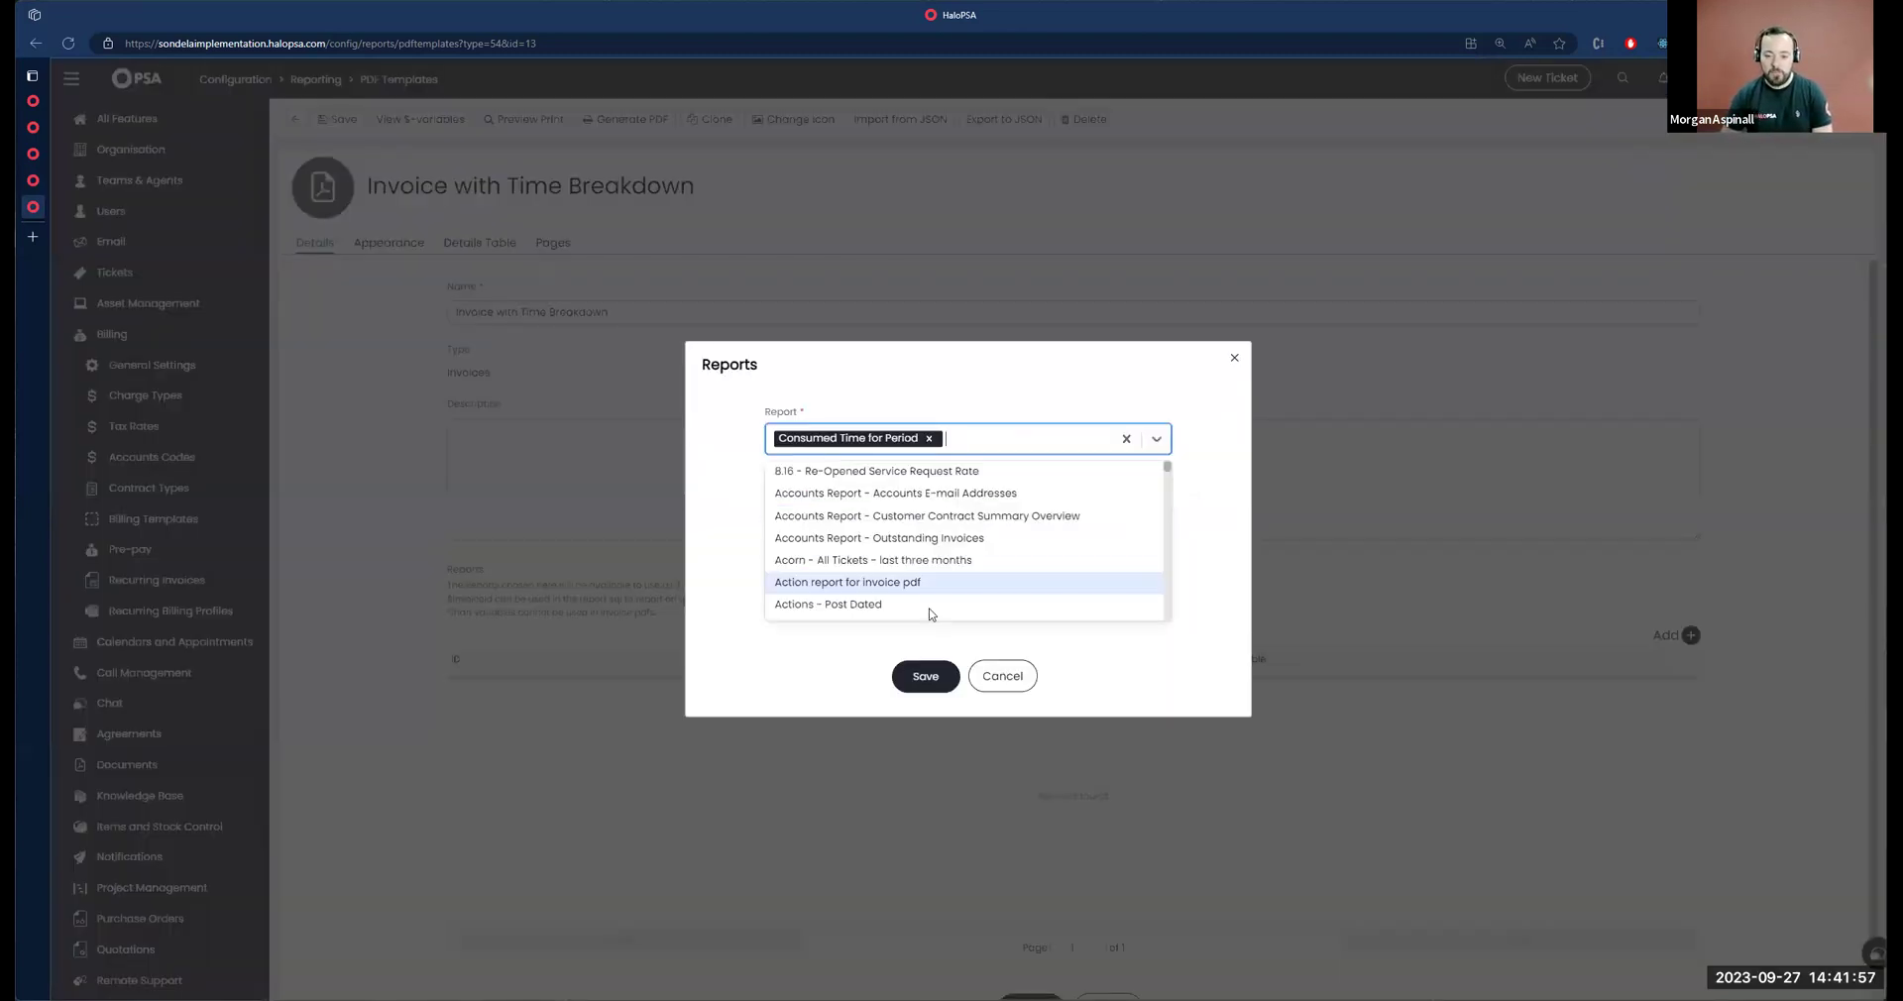
pyautogui.click(926, 676)
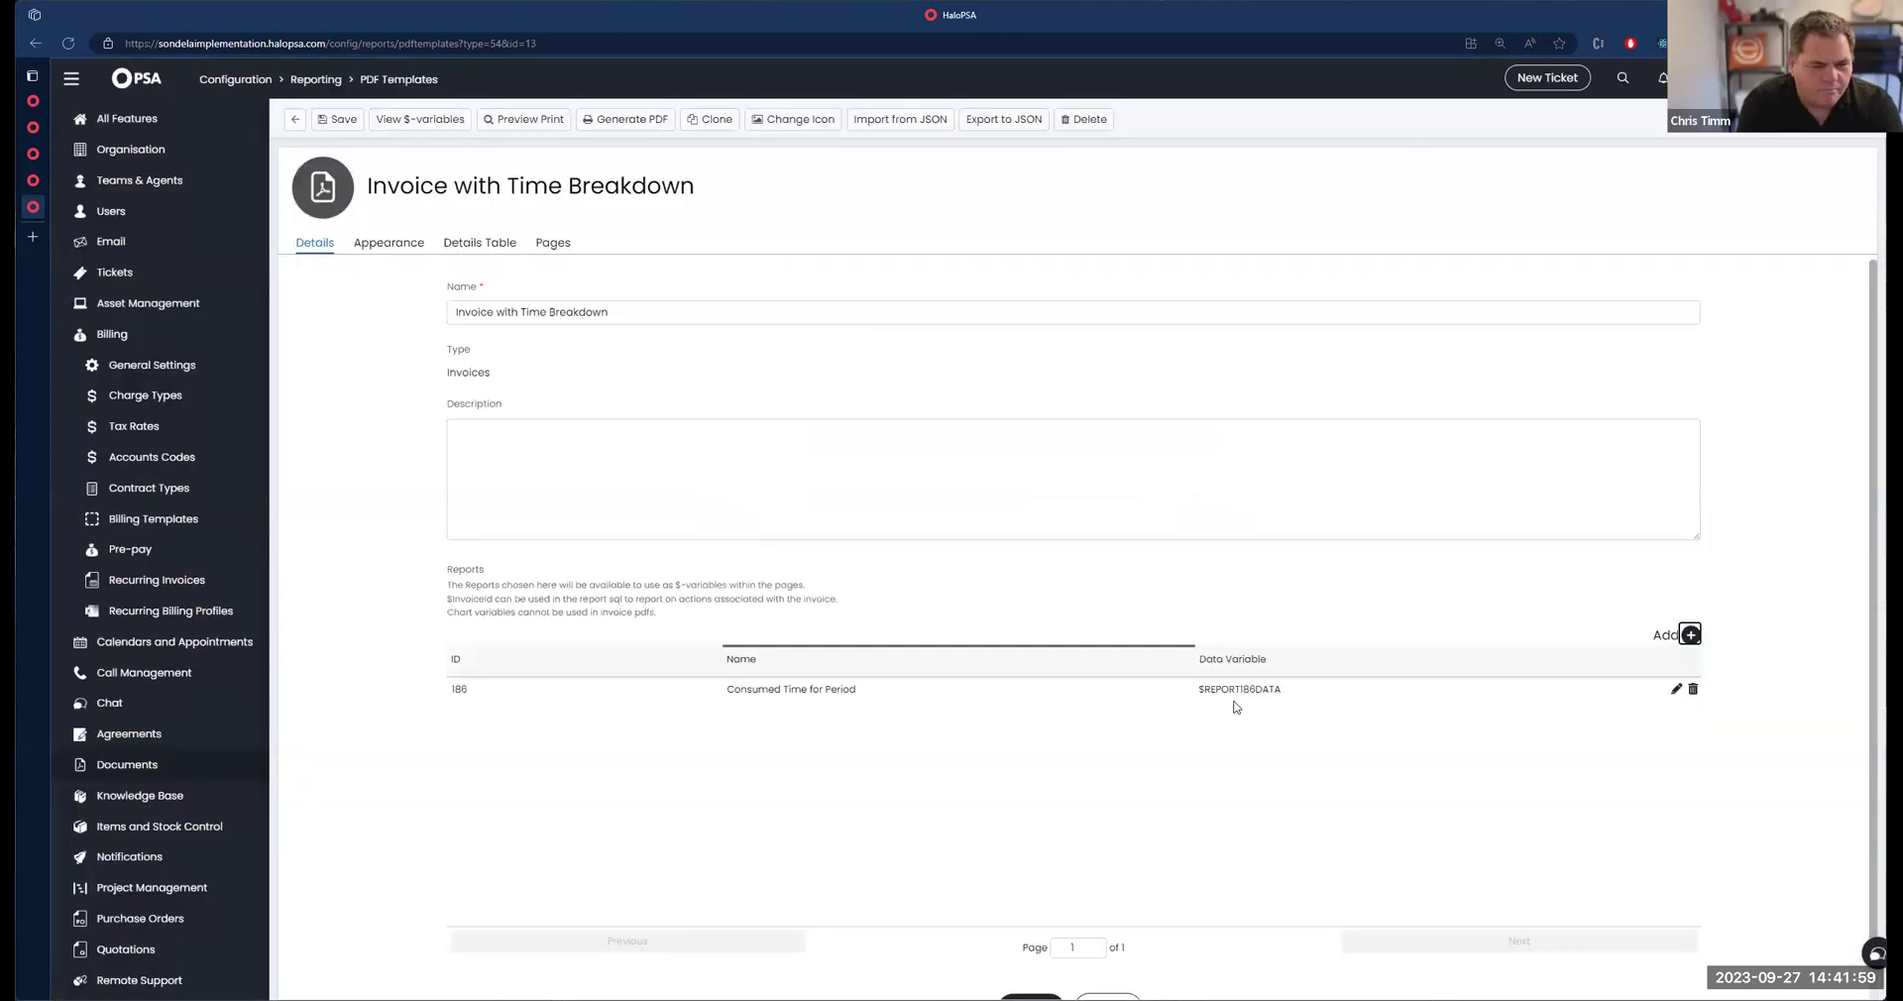
pyautogui.doubleClick(1239, 689)
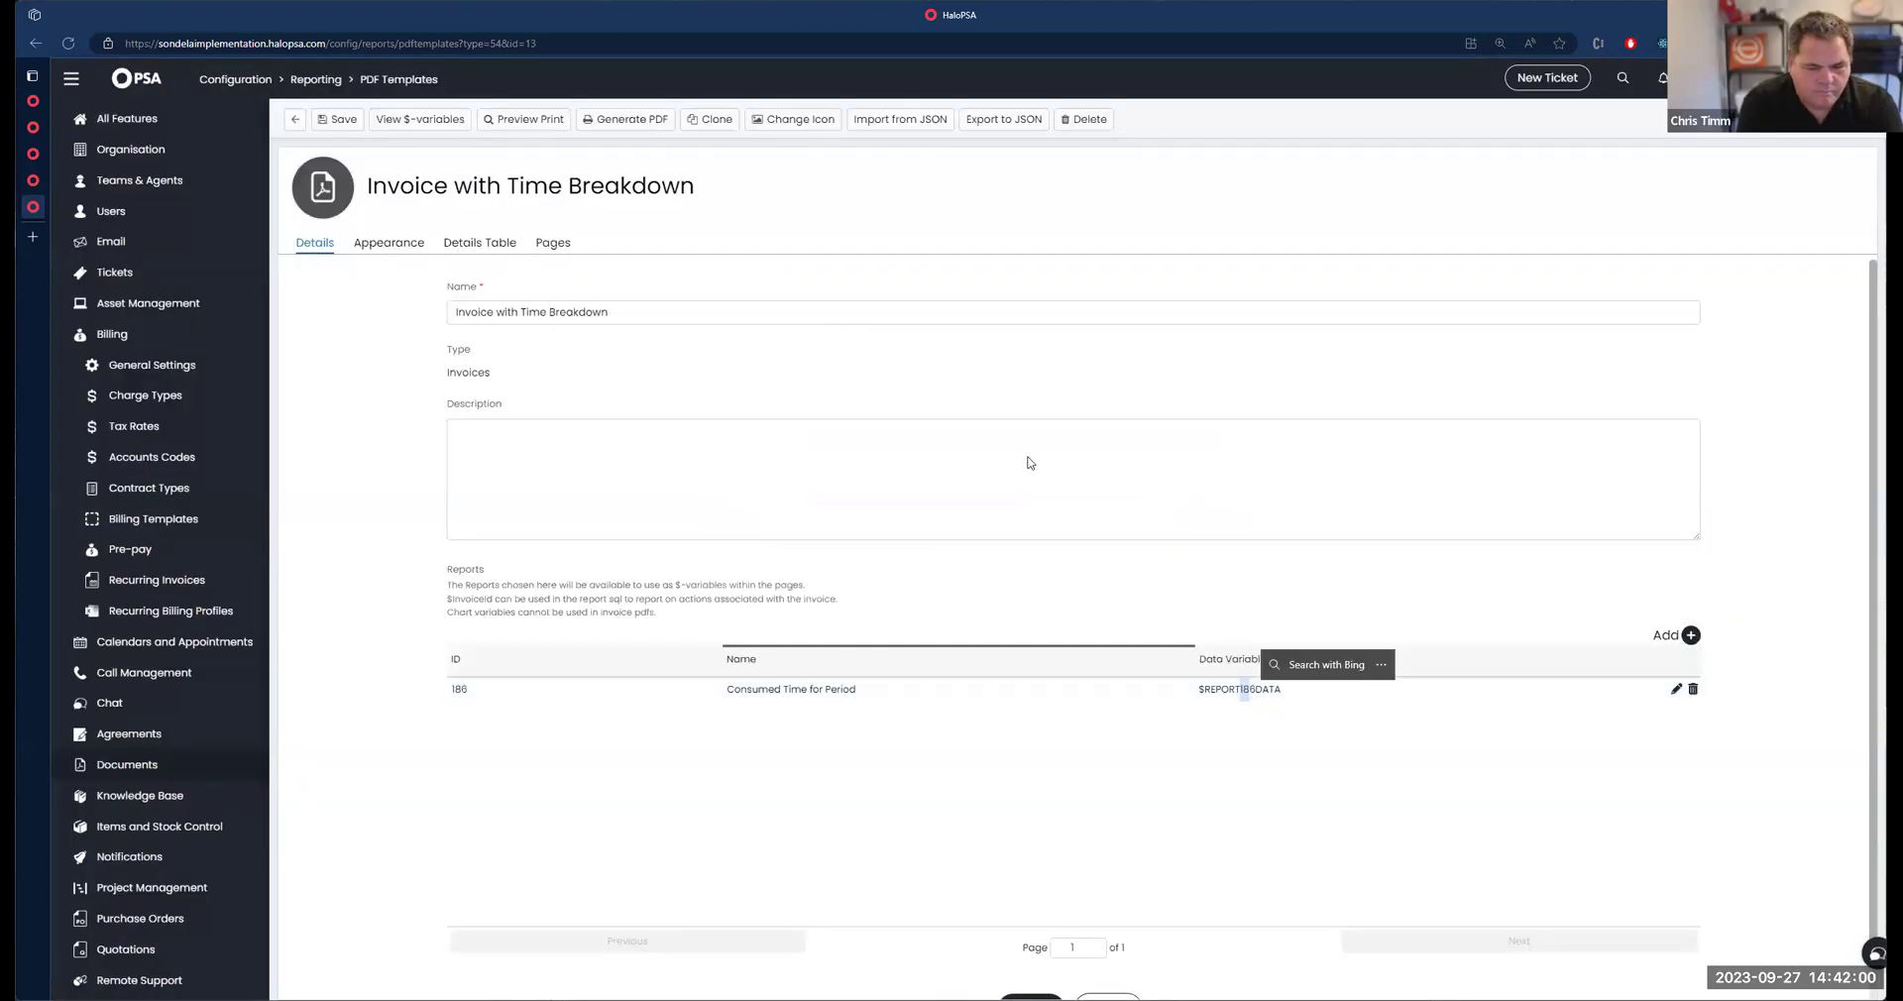
pyautogui.click(313, 120)
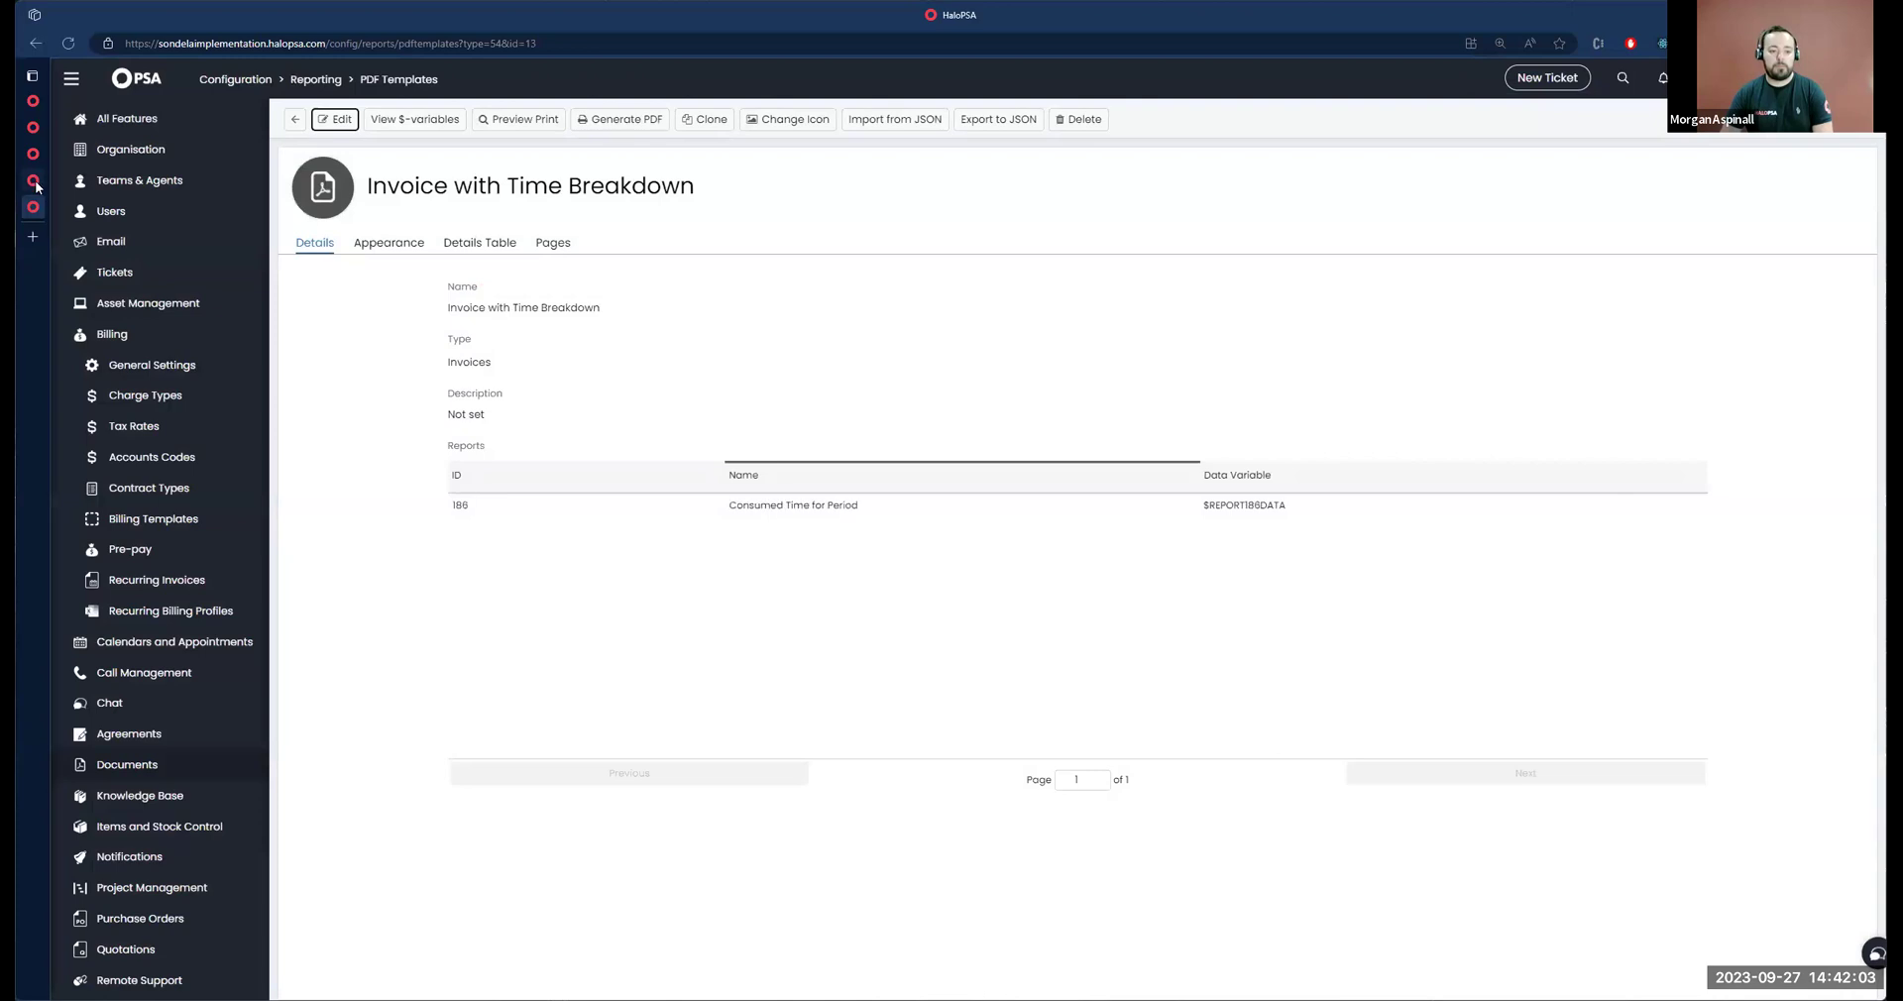
# Step: Preview the Tony's Tyre Emporium invoice dated 21/09/2023, check its Contract Time Breakdown section, and exit the preview
pyautogui.hotkey('ctrl', 'shift', 'Tab')
pyautogui.hotkey('ctrl', 'shift', 'Tab')
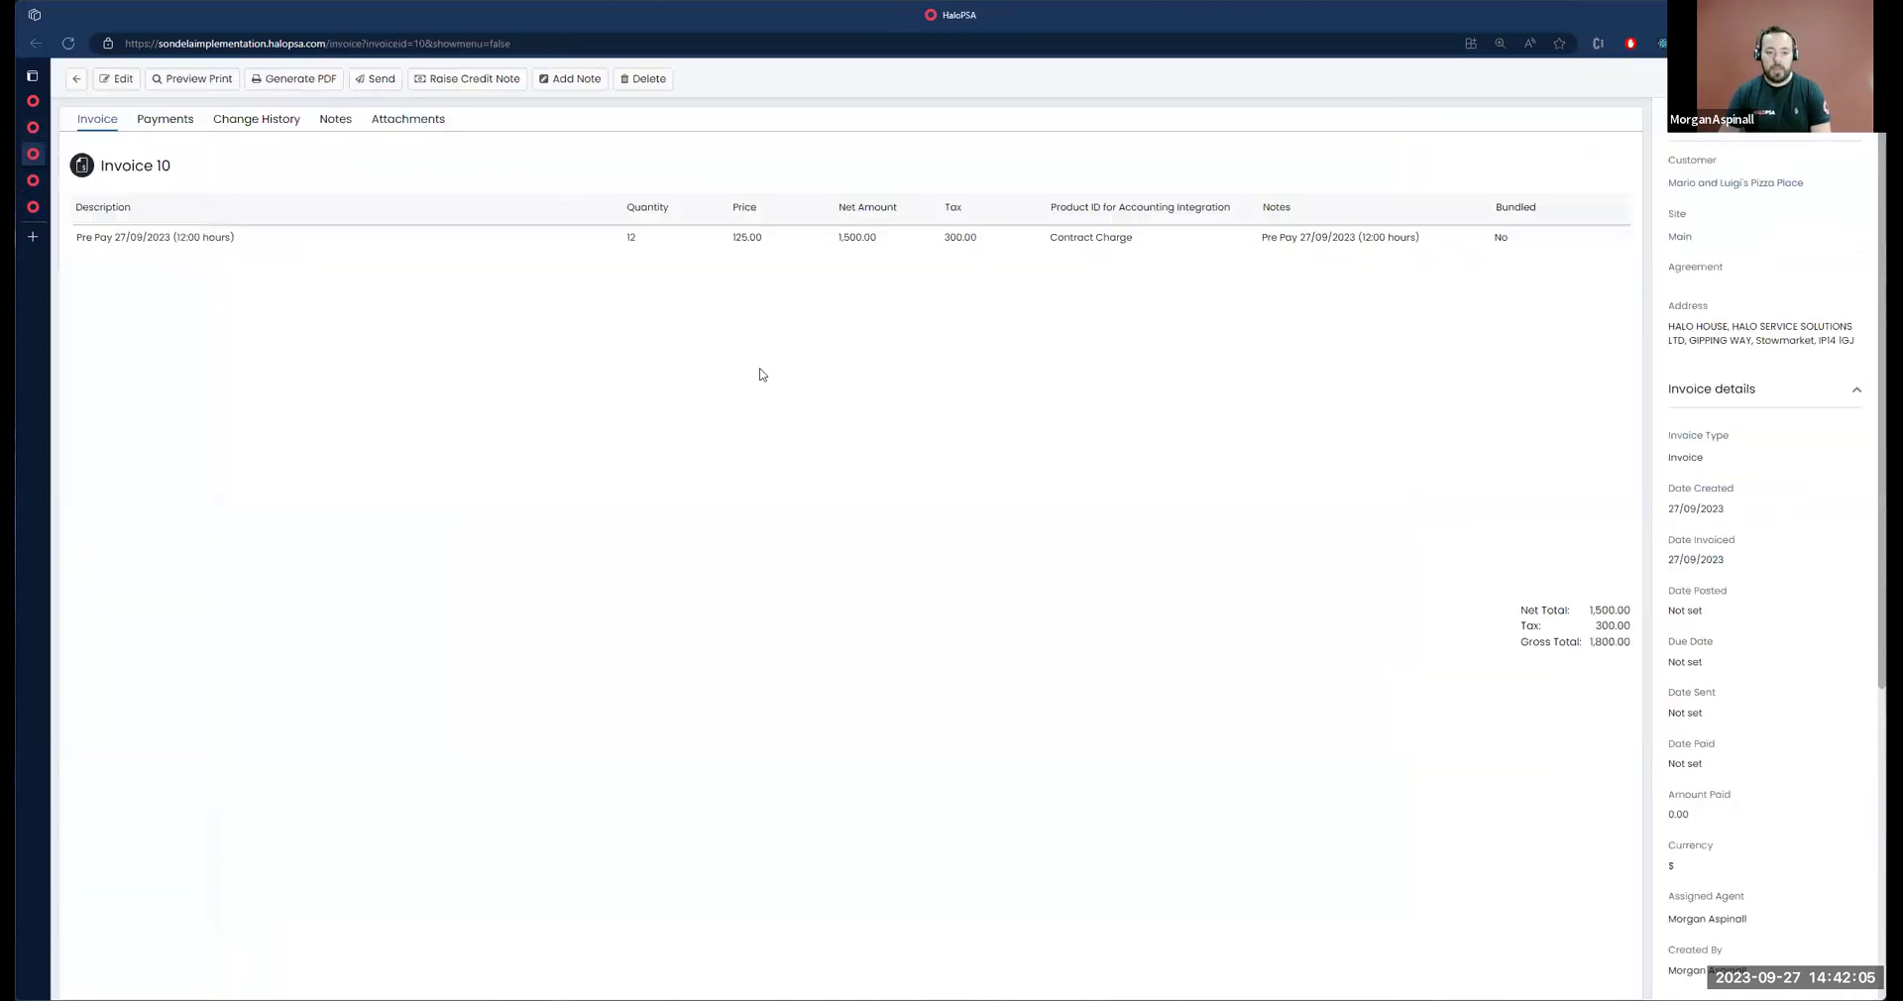
pyautogui.click(31, 129)
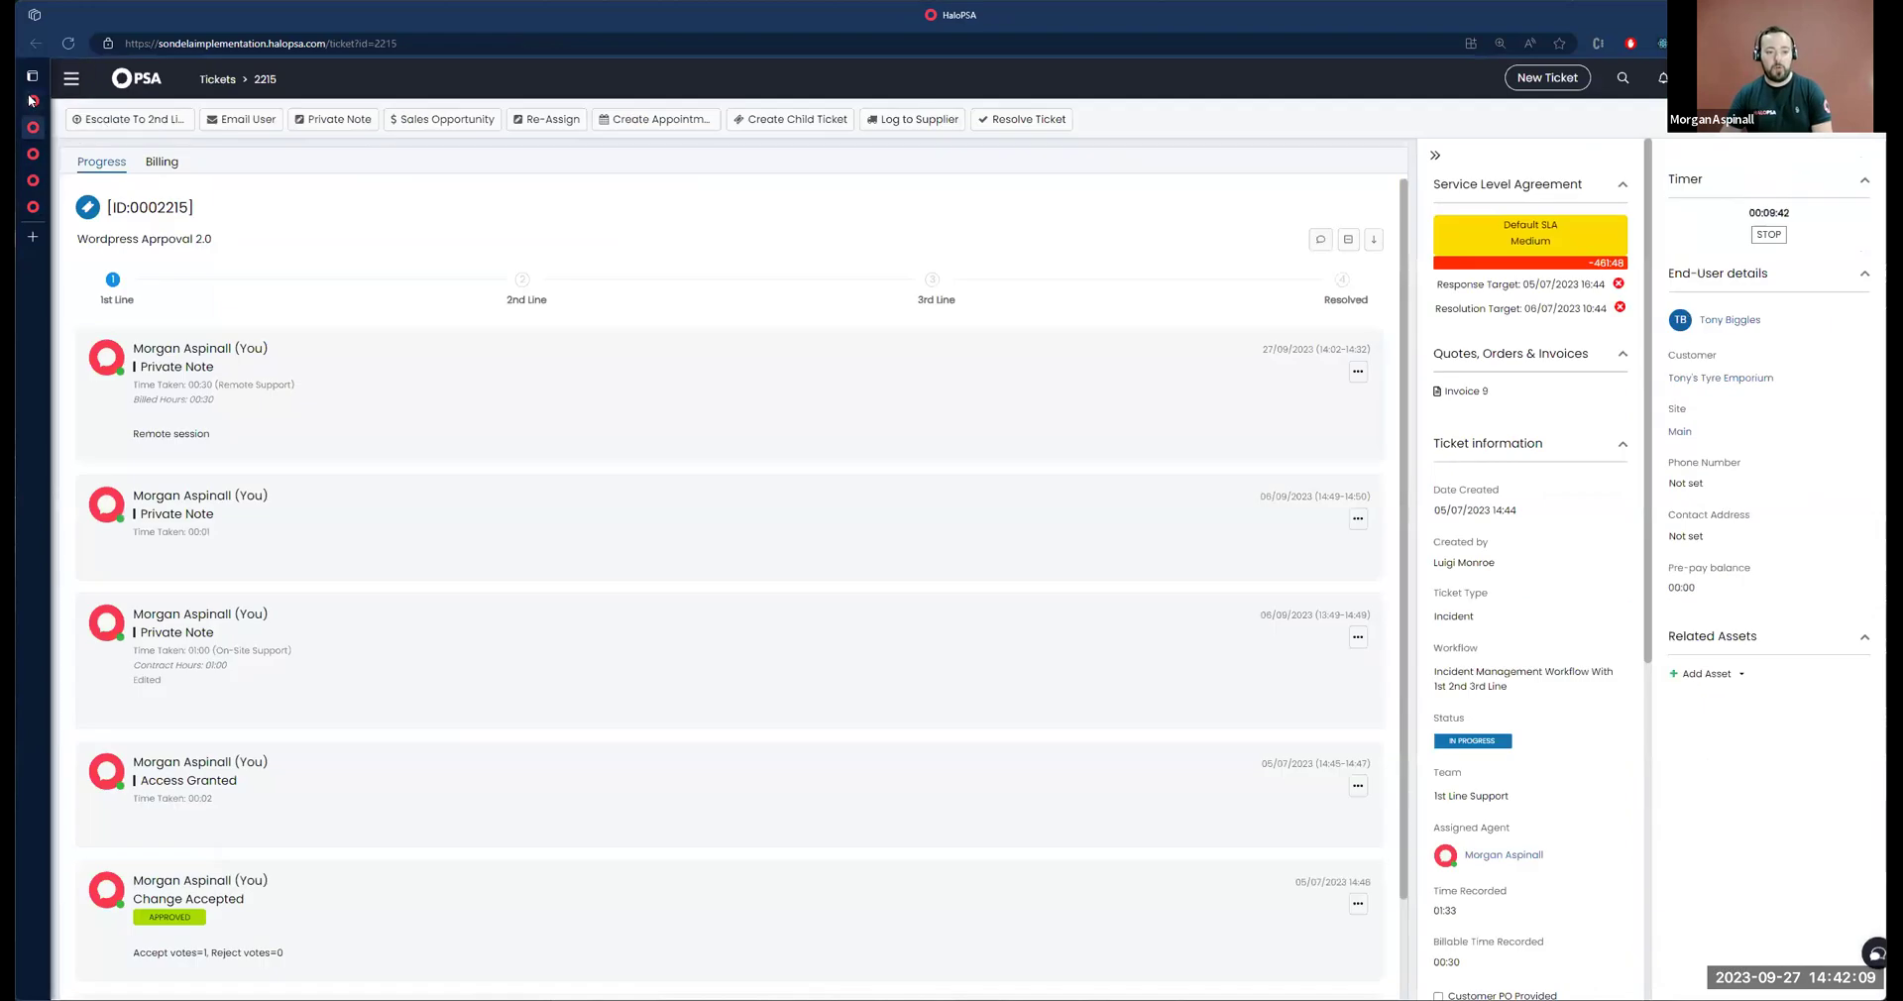
pyautogui.click(30, 100)
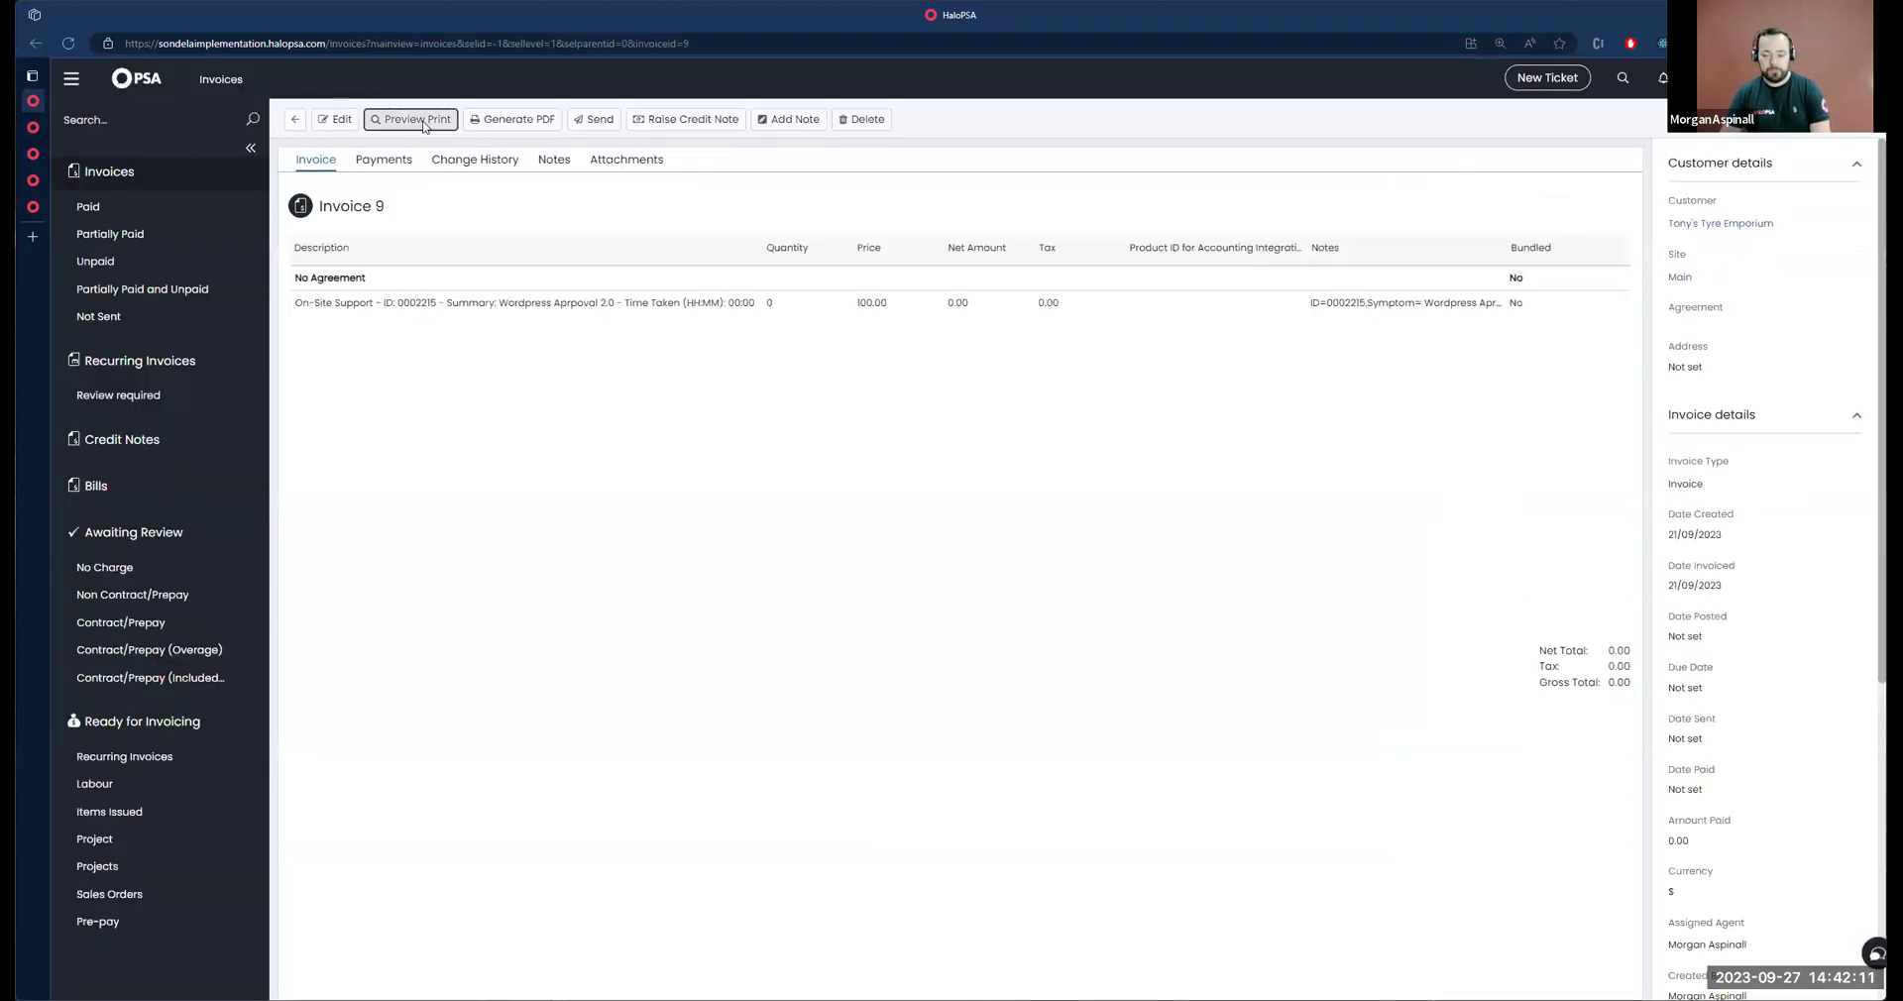
pyautogui.click(417, 120)
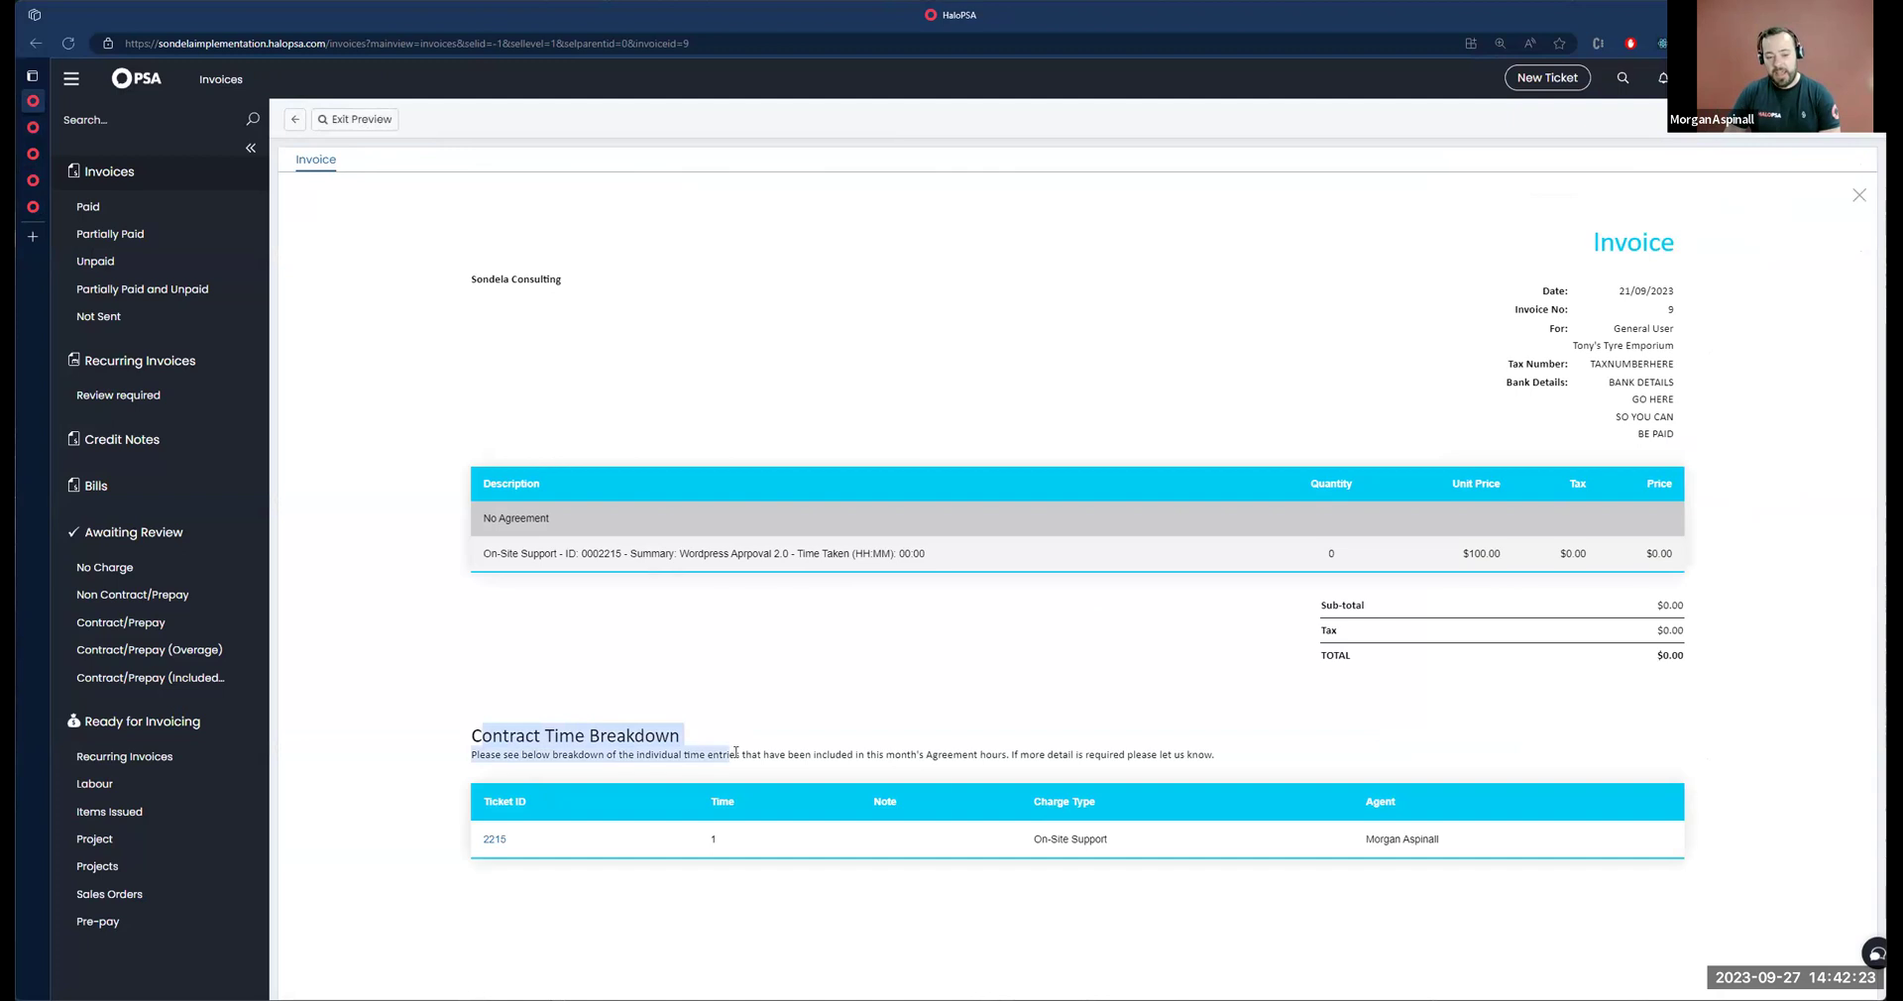
pyautogui.click(354, 119)
# Step: Generate the PDF of the Tony's Tyre Emporium invoice and review the Contract Time Breakdown on its second page
pyautogui.click(511, 120)
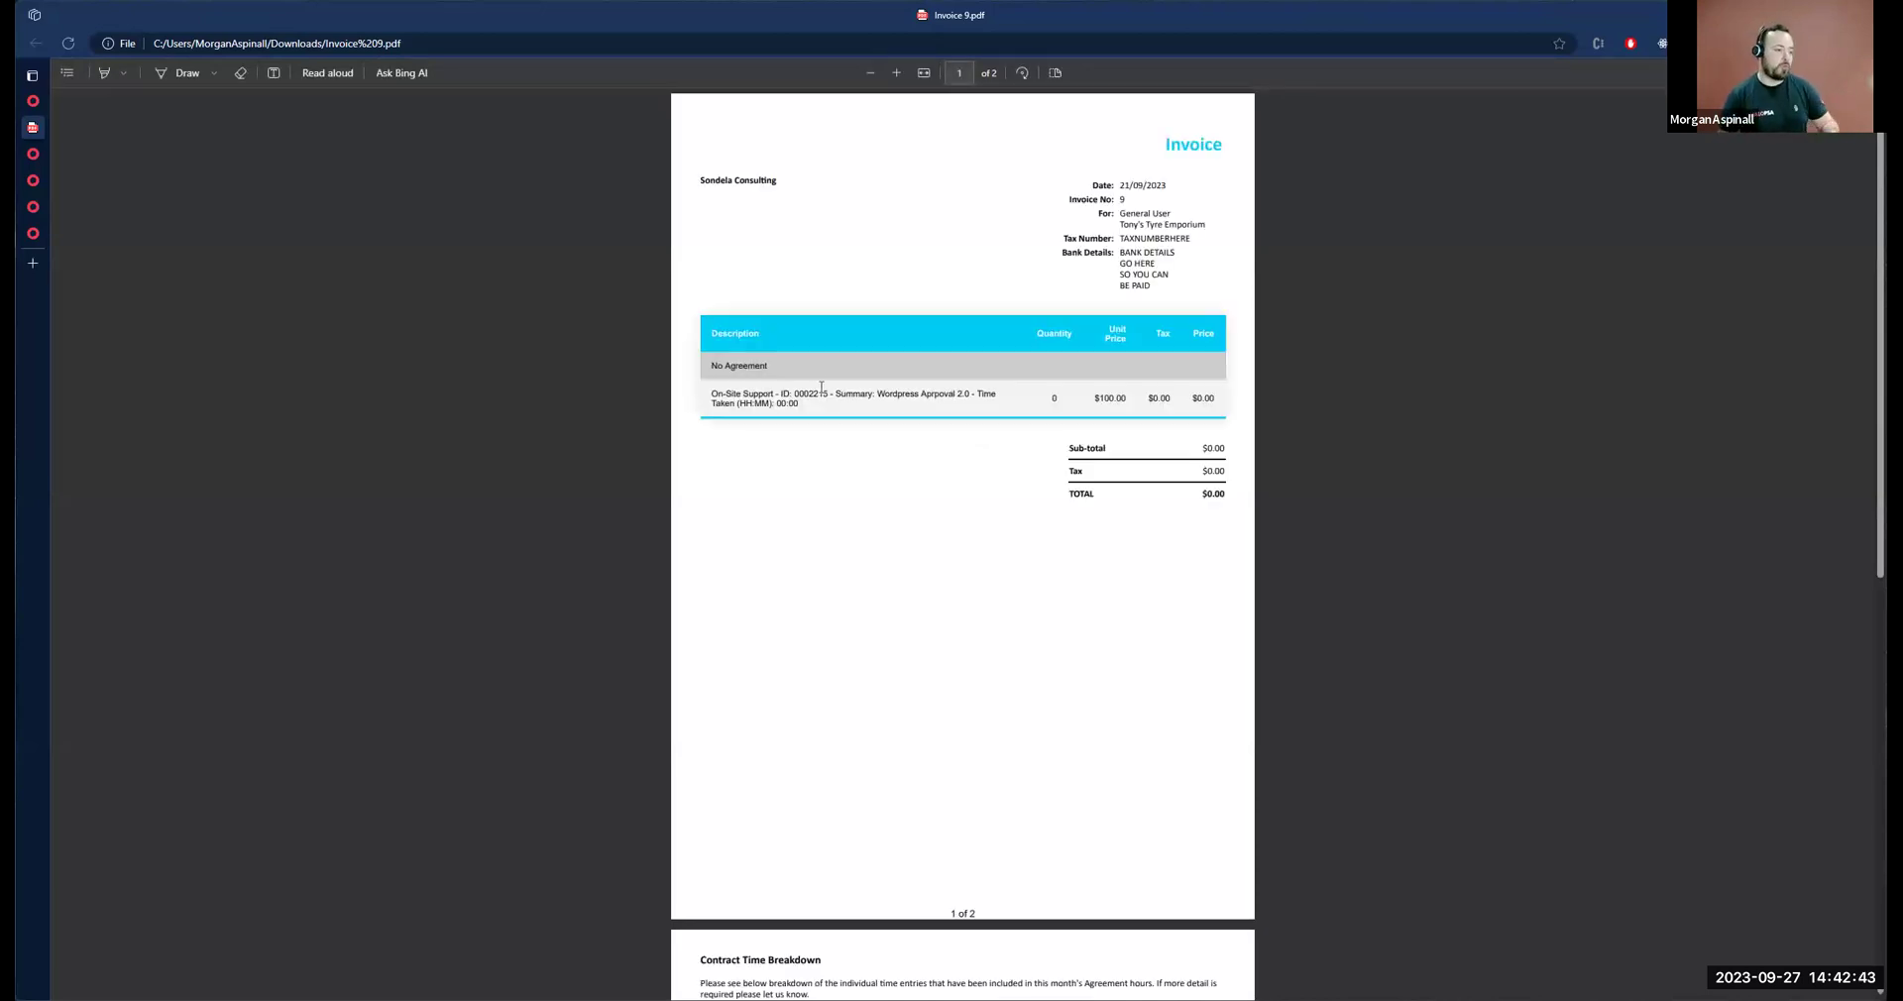
pyautogui.scroll(-3, 734, 417)
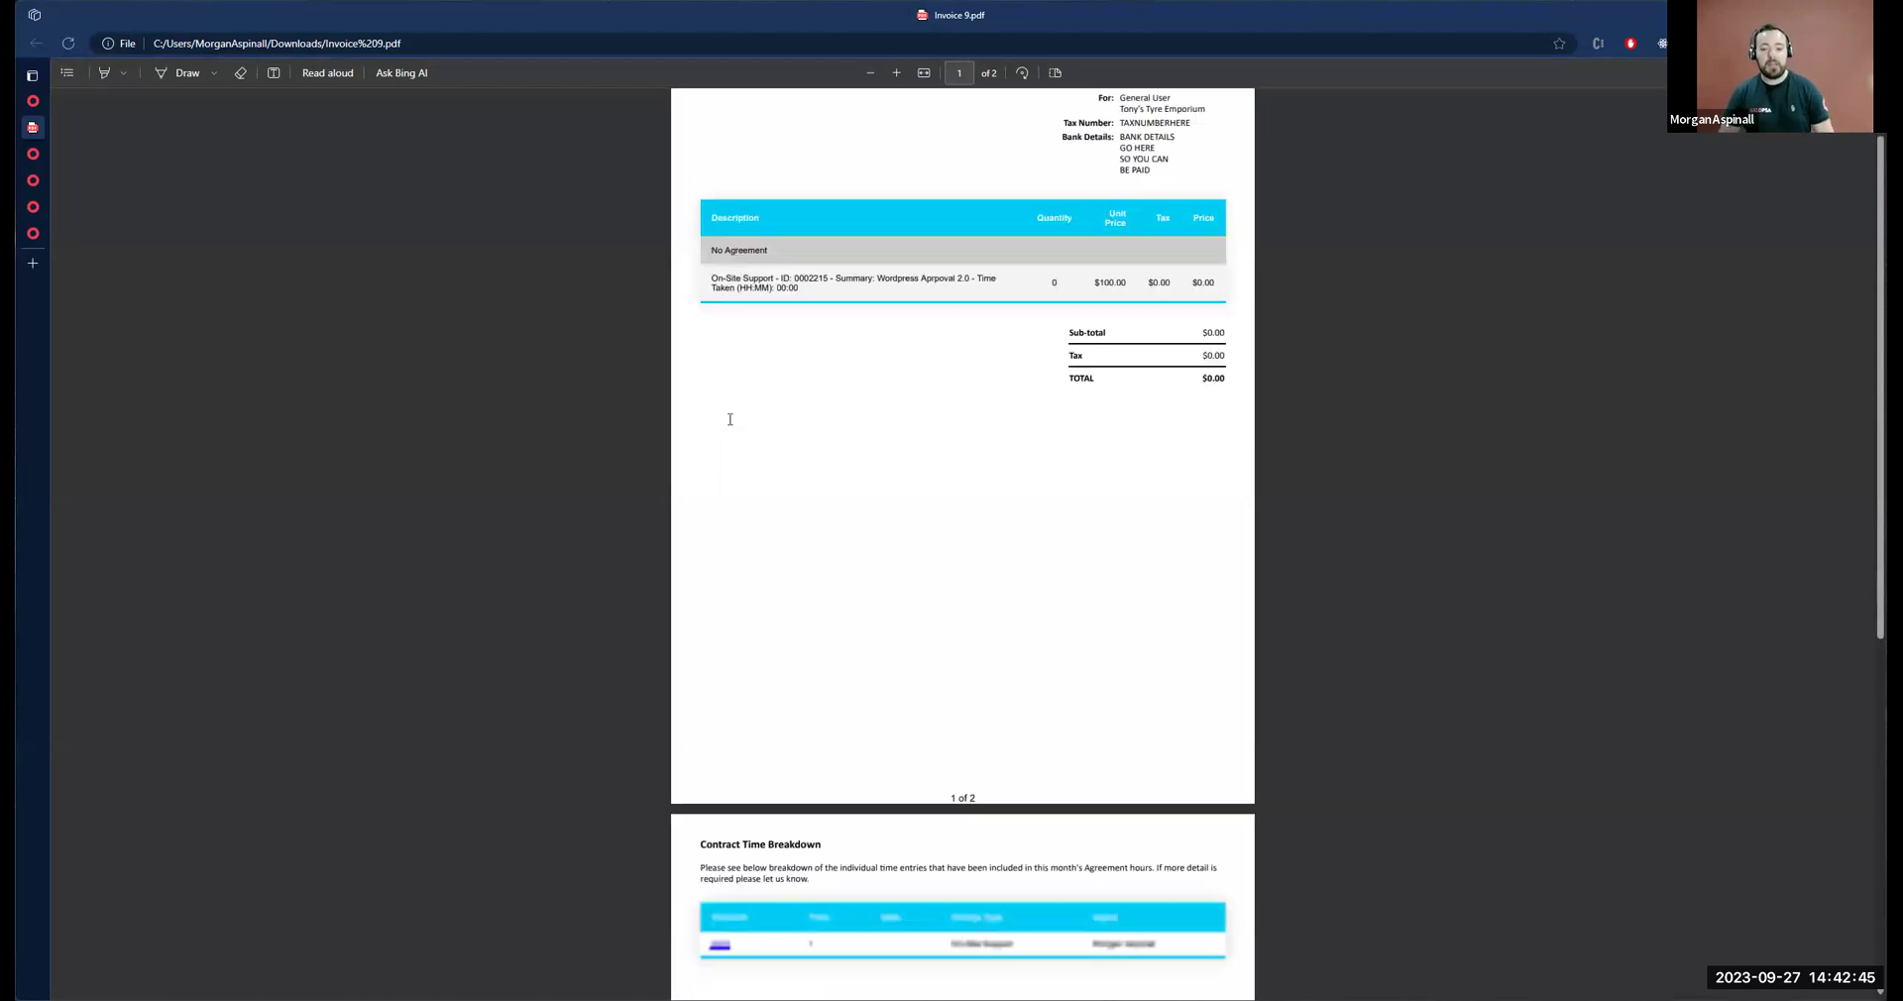
pyautogui.scroll(-5, 802, 462)
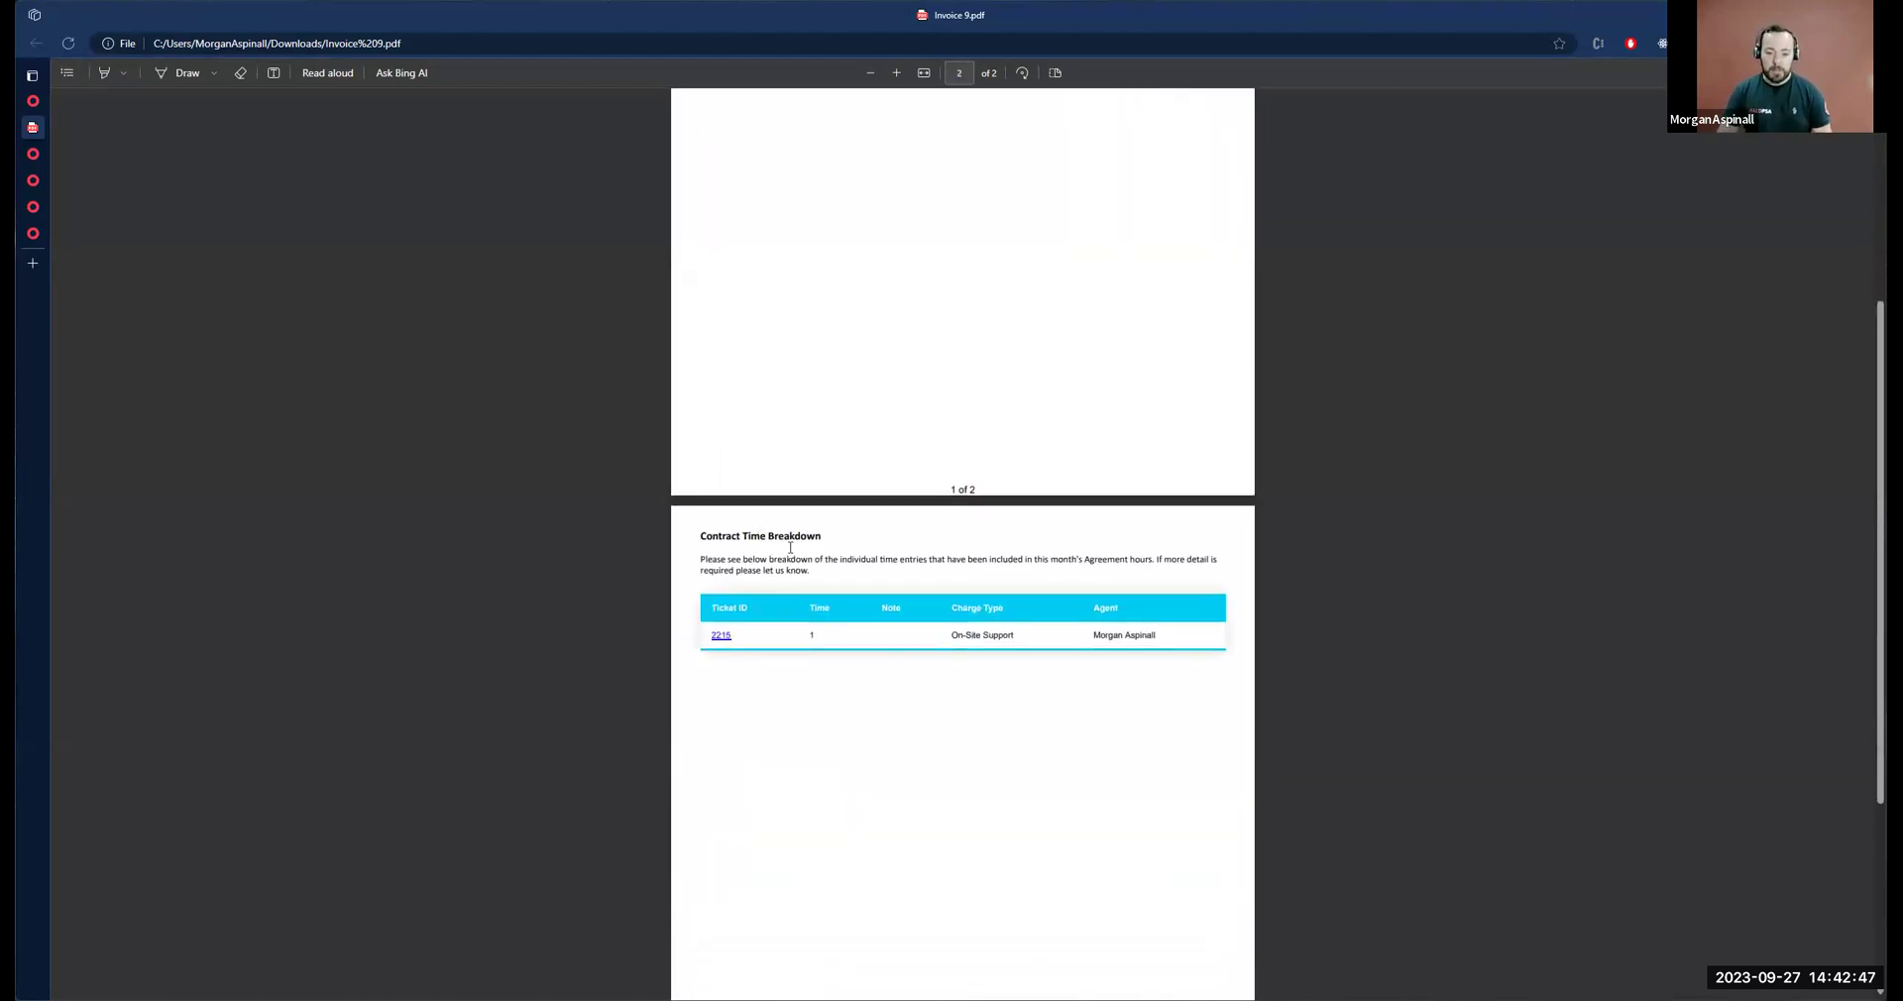
pyautogui.scroll(-1, 855, 538)
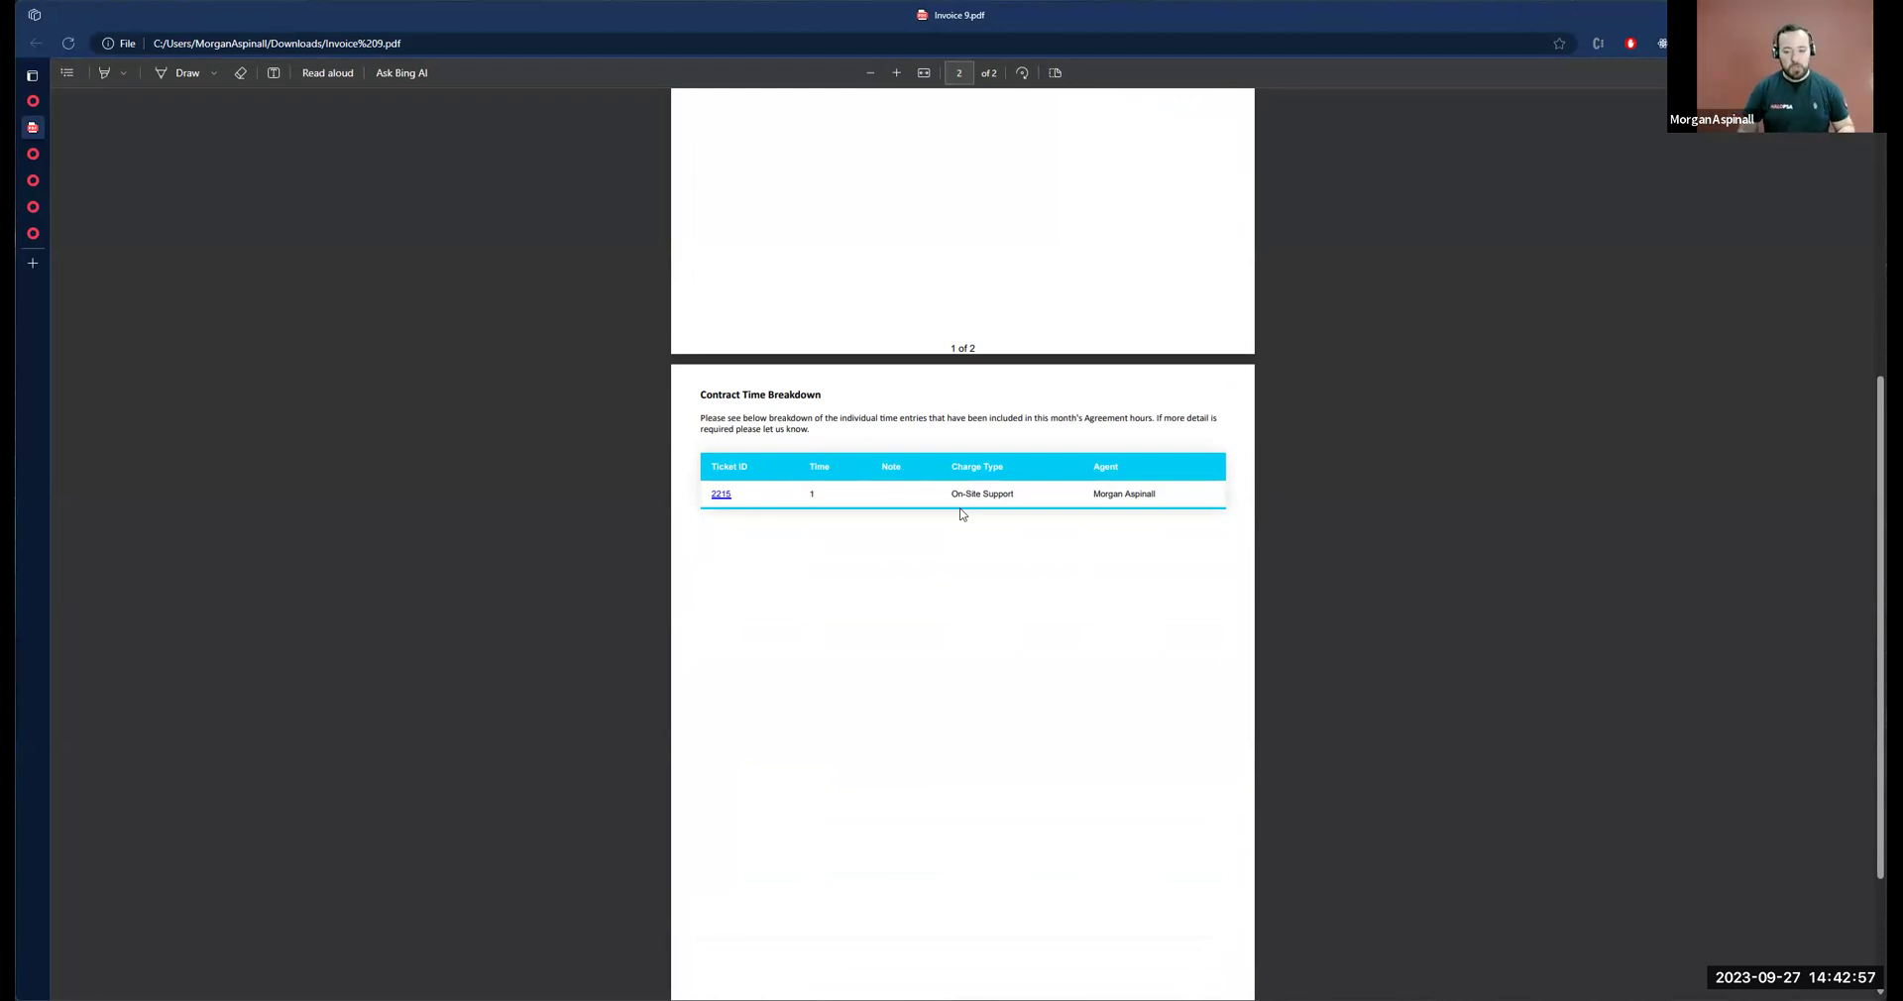
pyautogui.scroll(5, 879, 706)
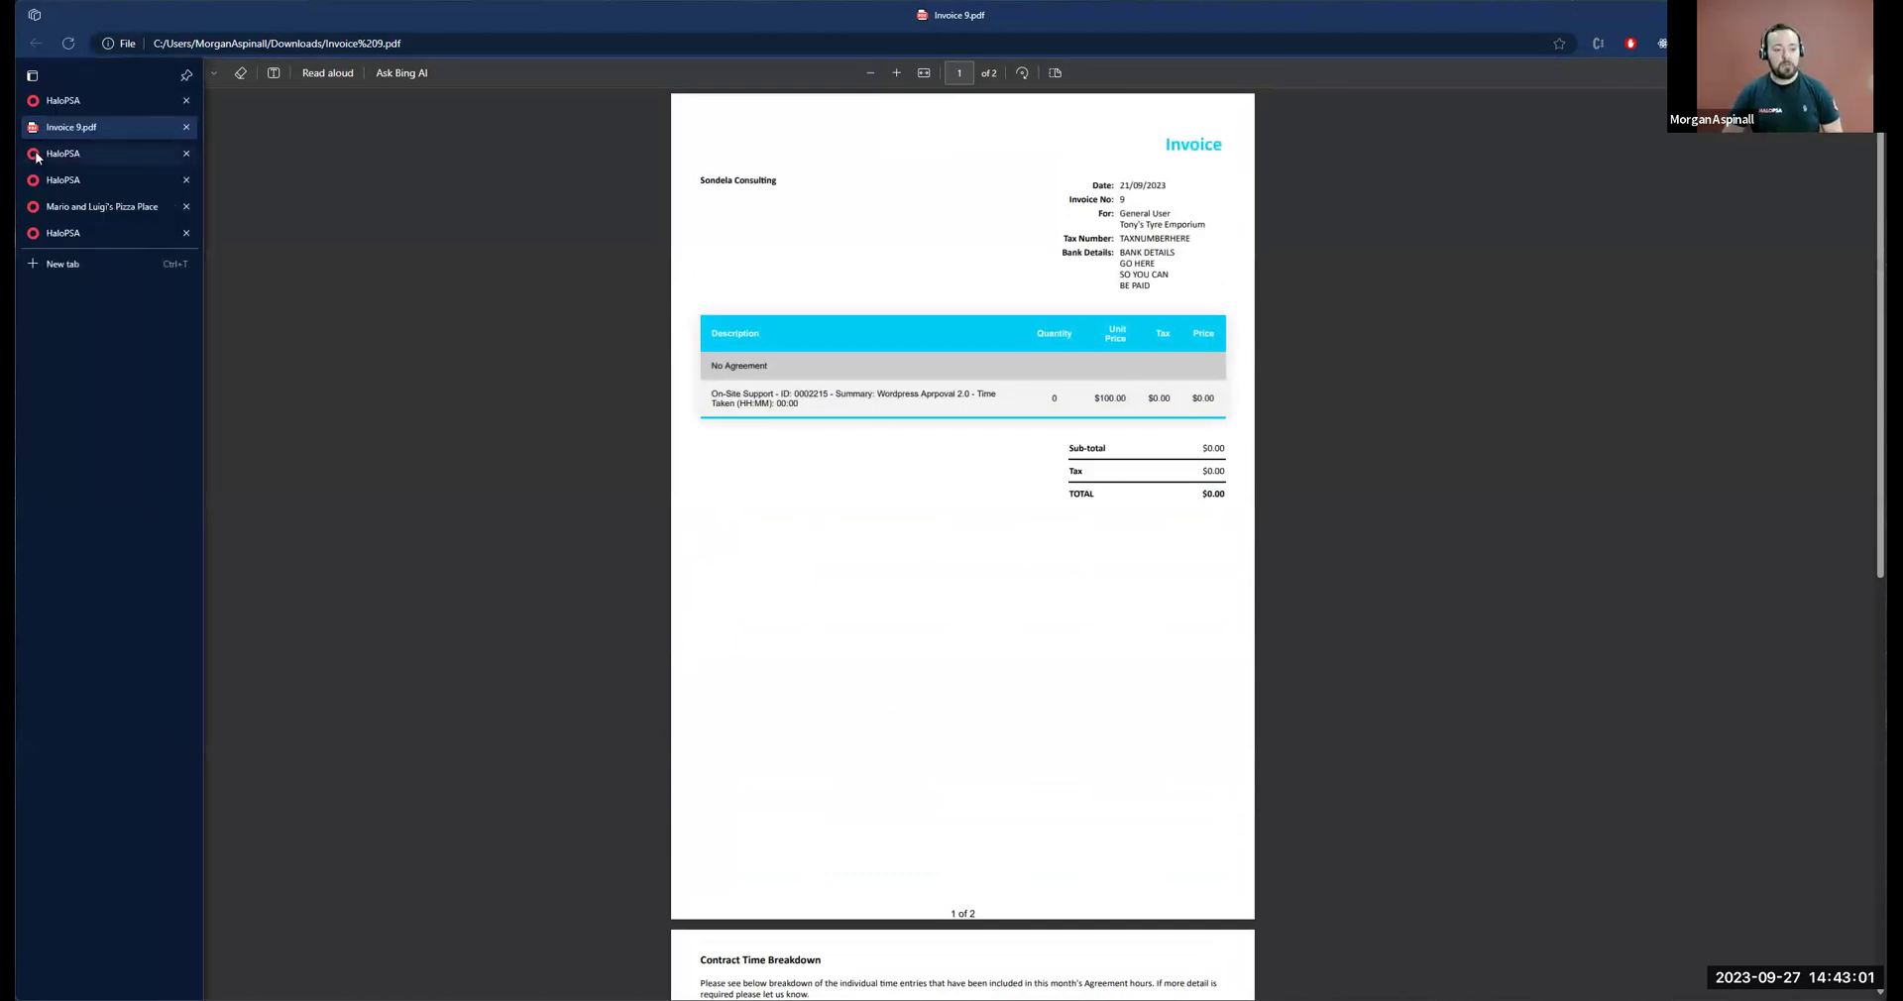
# Step: From the ticket page, go to Configuration and open the Billing general settings
pyautogui.click(63, 154)
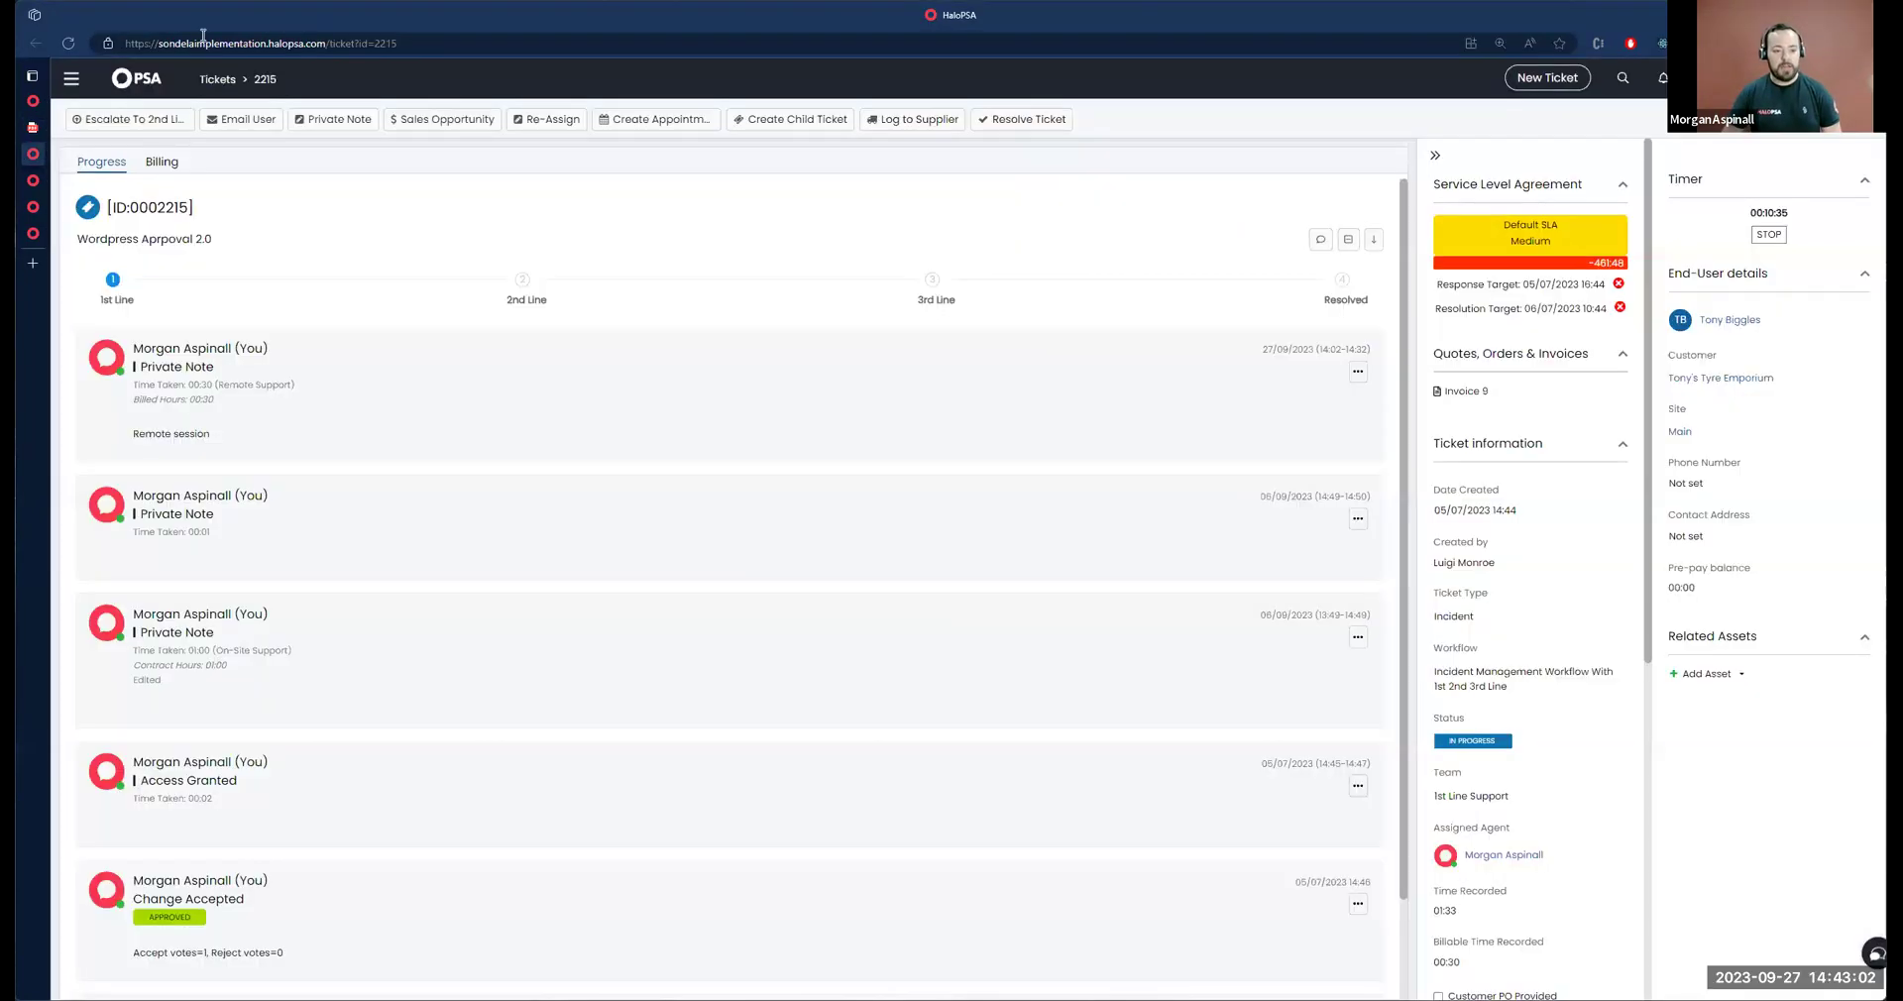
pyautogui.click(70, 79)
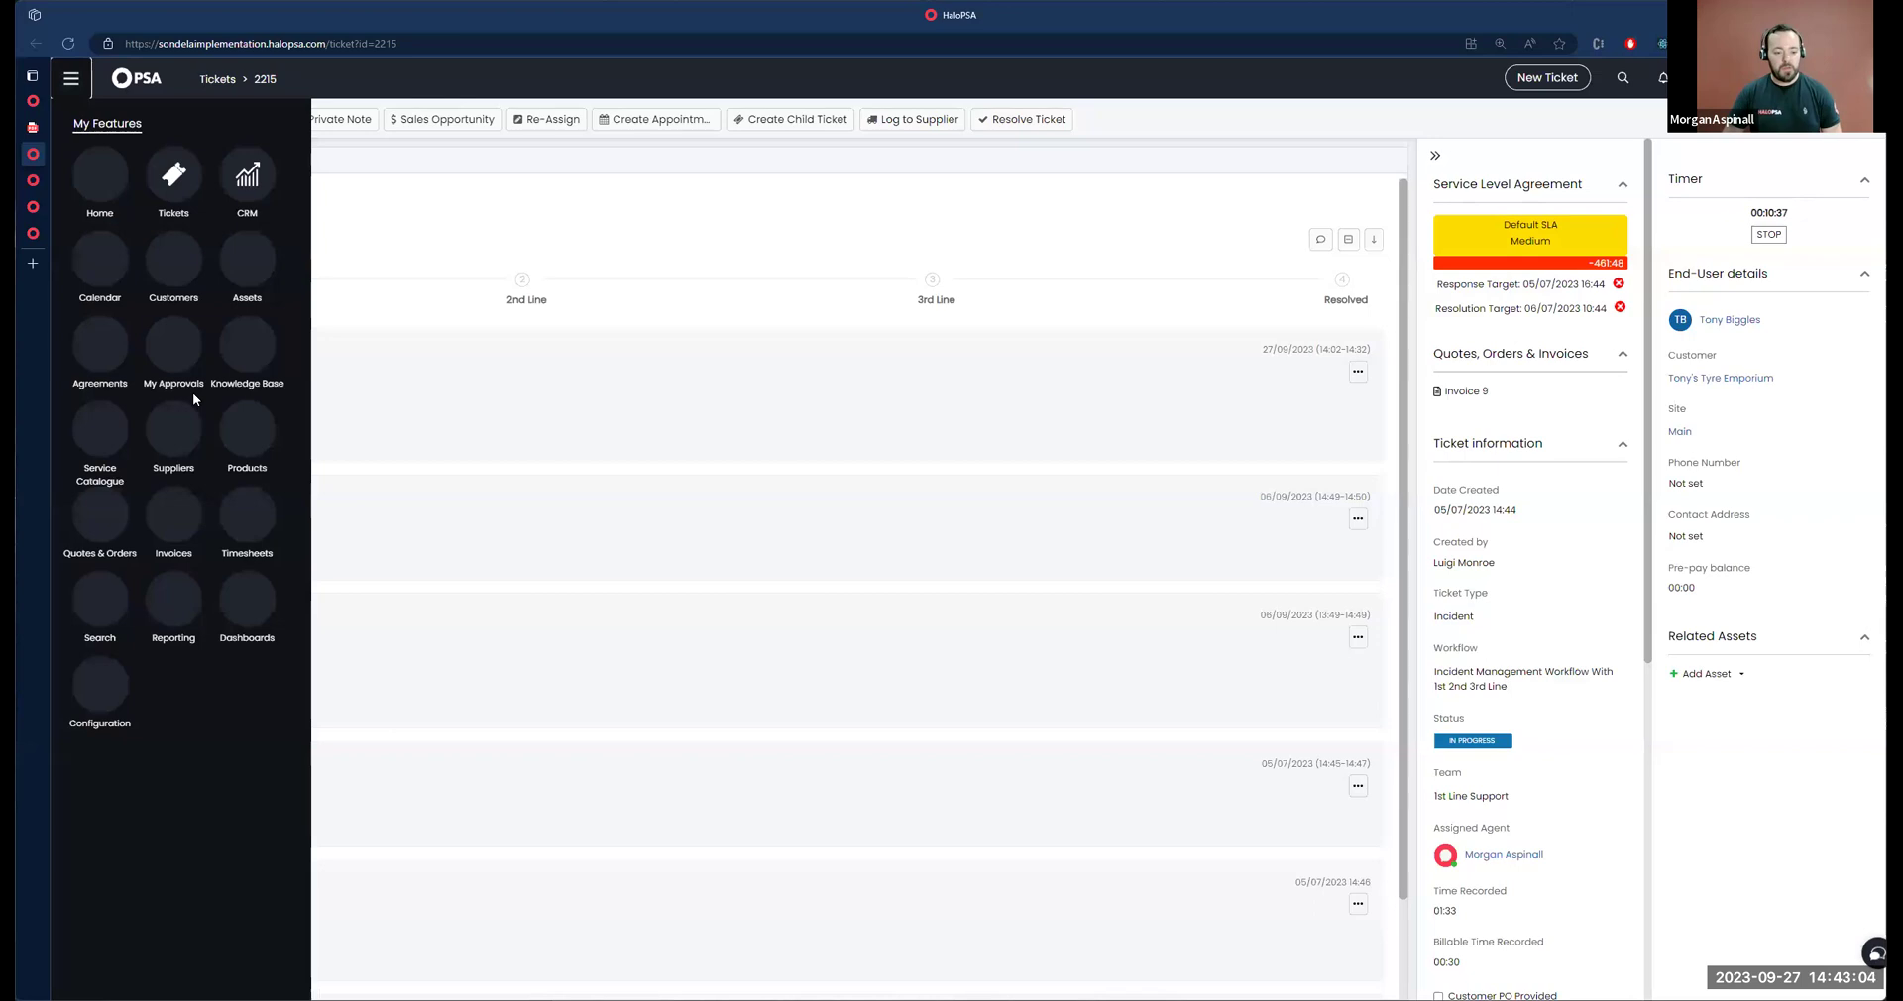
pyautogui.click(100, 694)
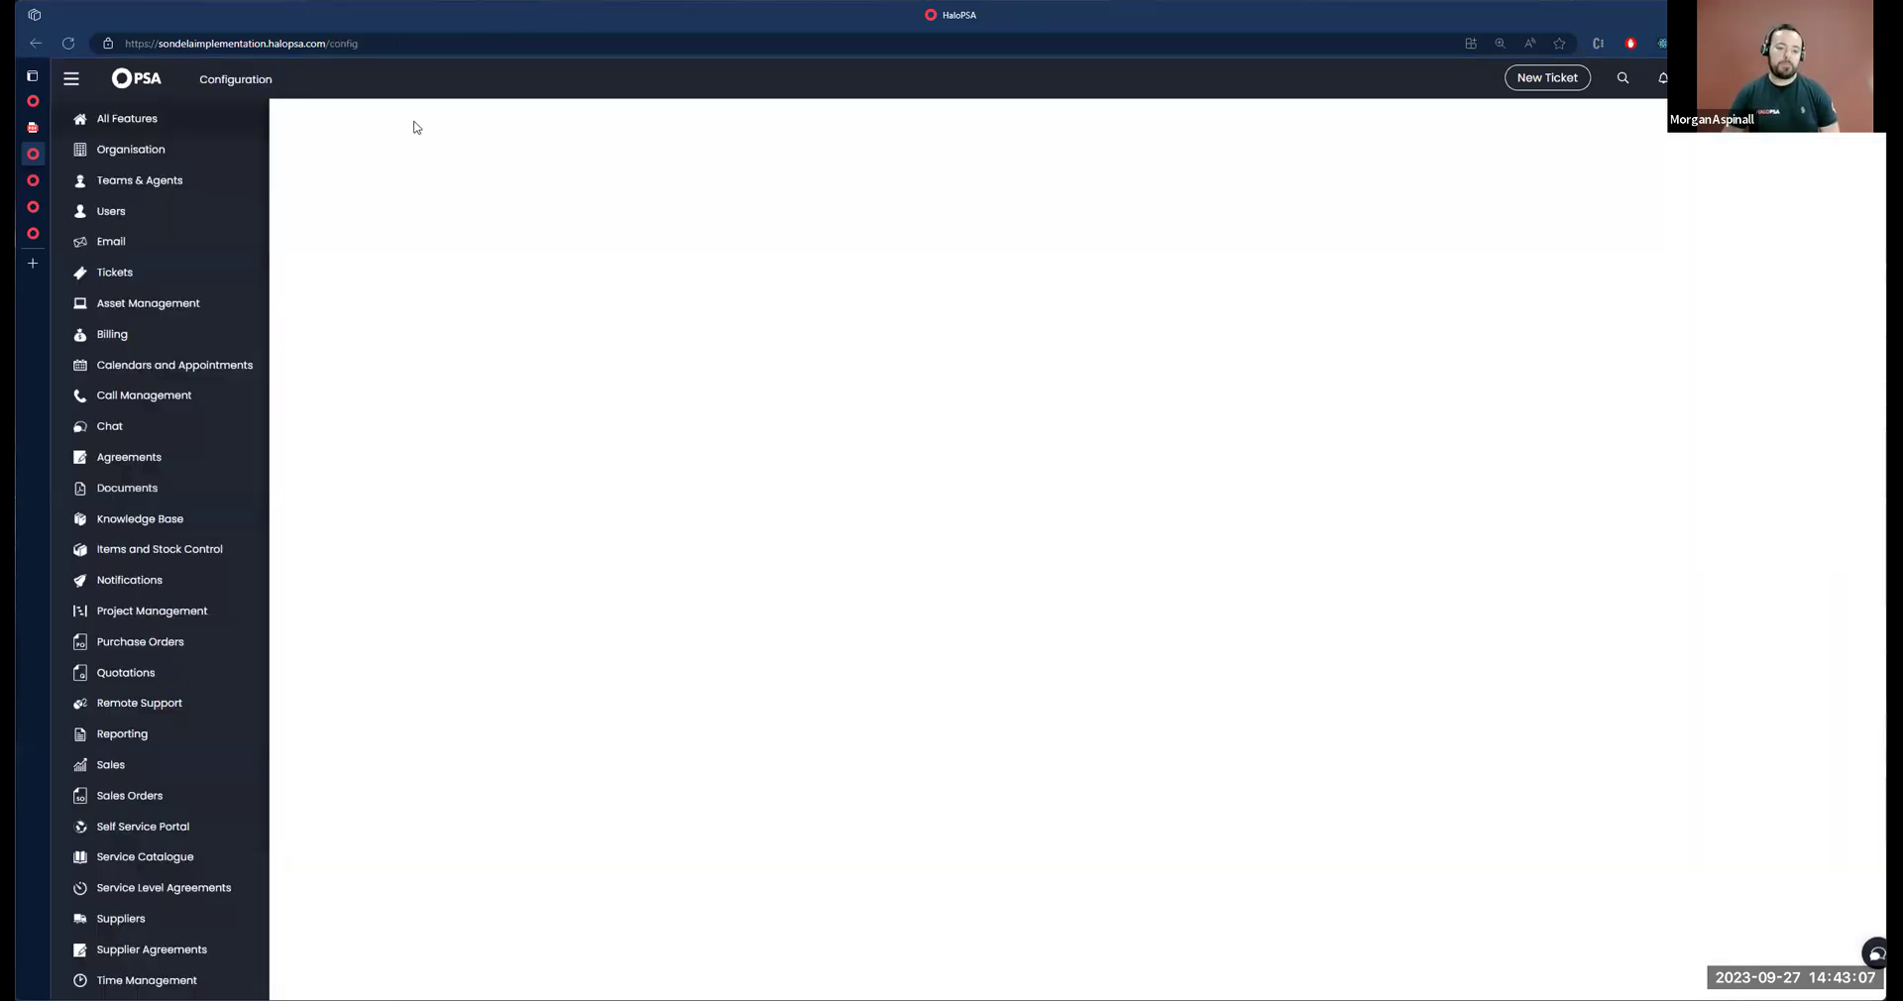
pyautogui.click(498, 464)
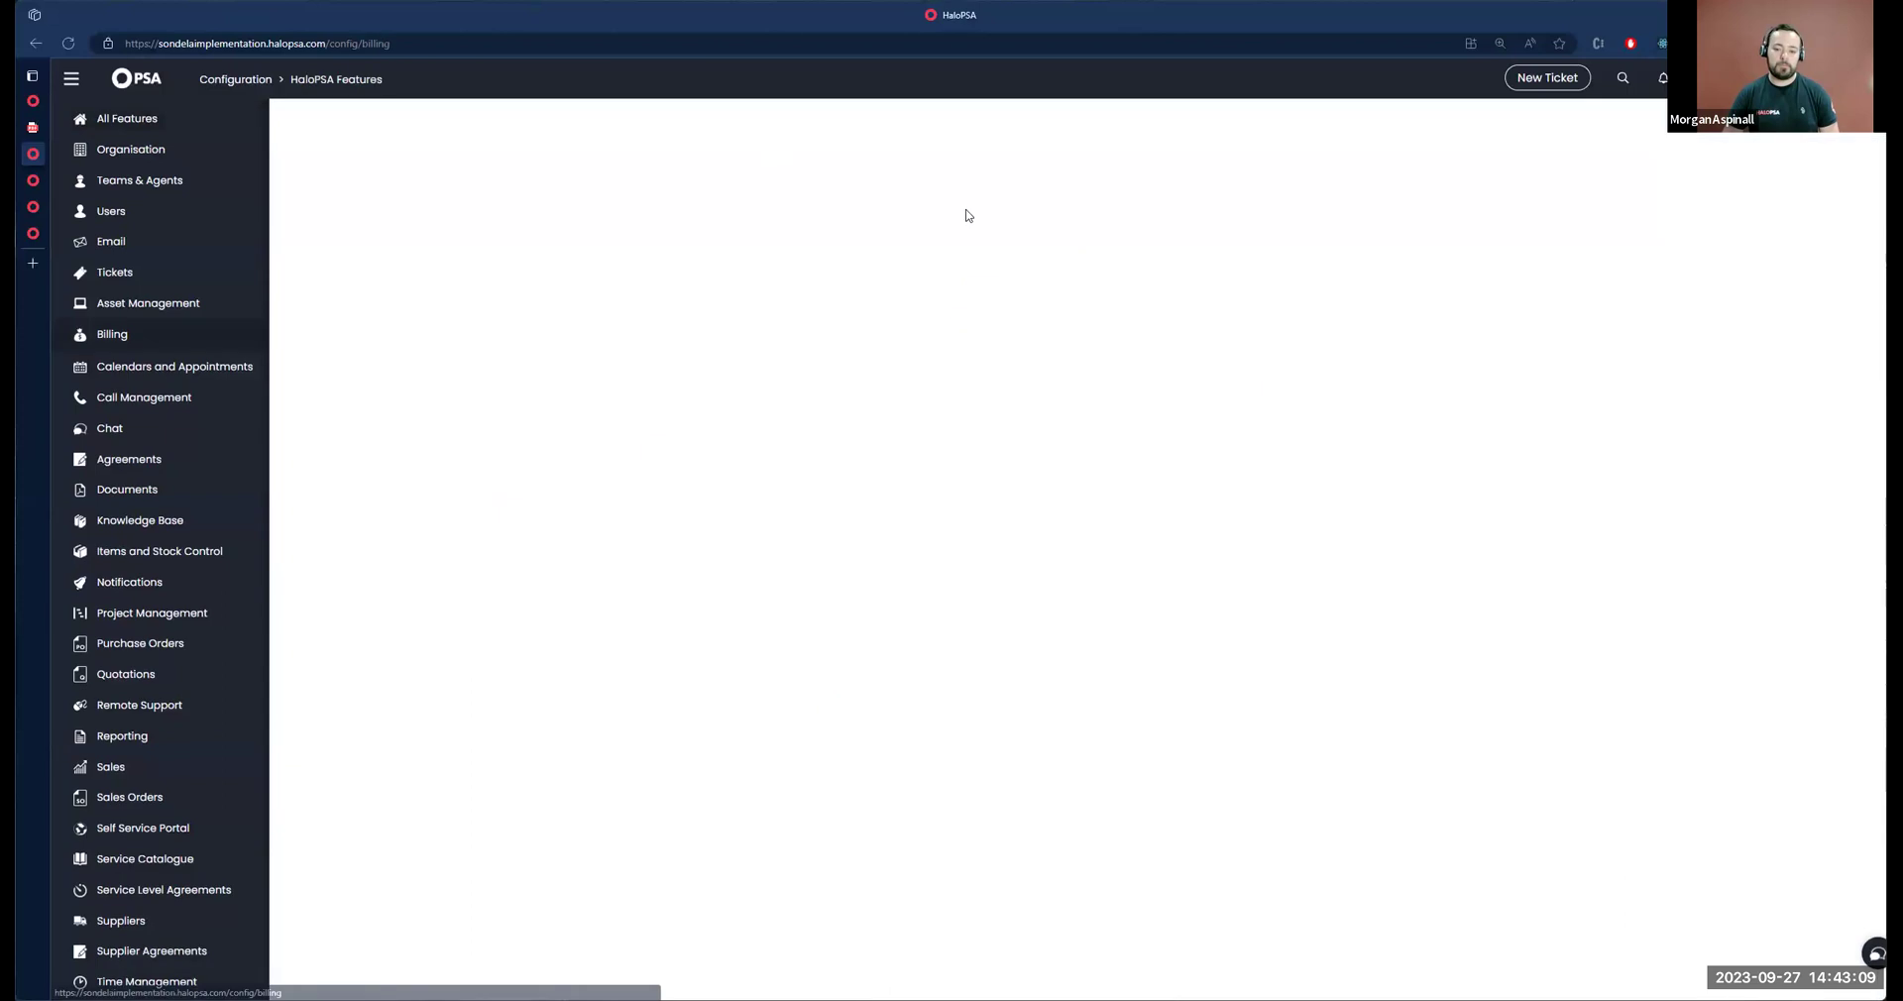
pyautogui.click(985, 256)
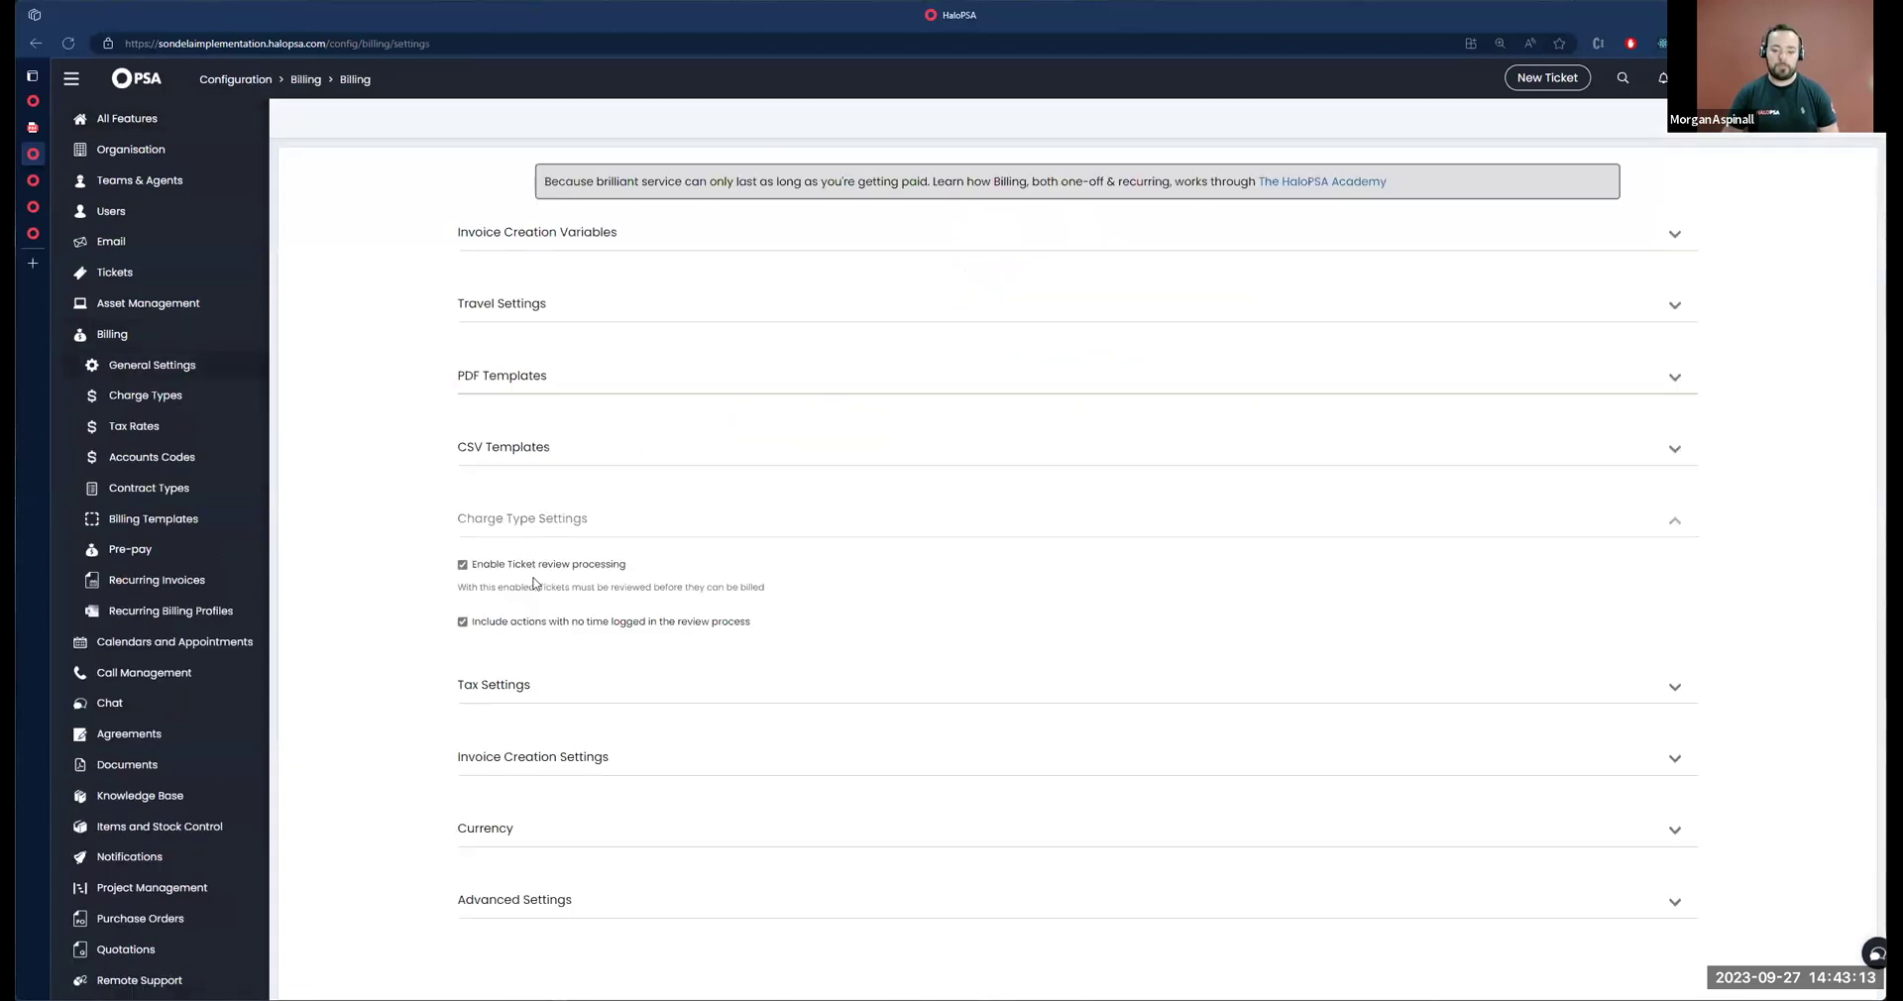
# Step: Expand the Invoice Creation Settings and examine the Grouping for Invoice lines (Labour) option
pyautogui.click(521, 406)
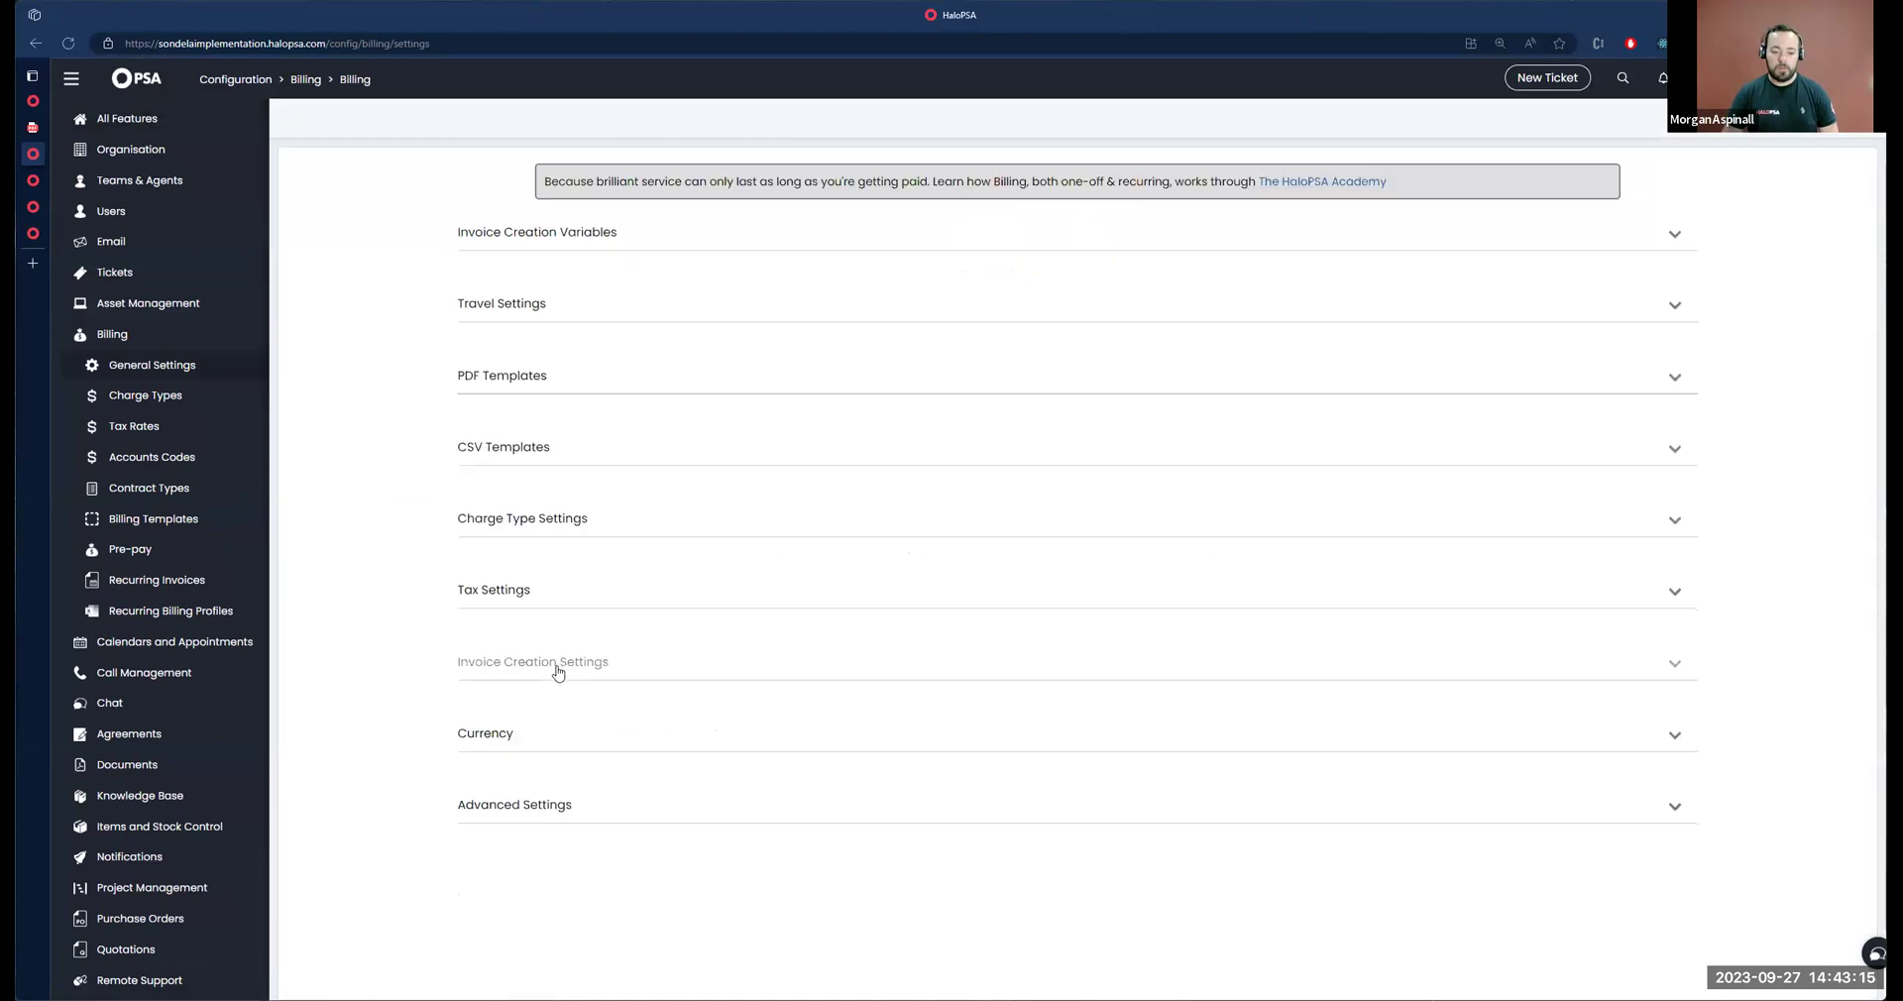
pyautogui.click(558, 673)
pyautogui.scroll(-3, 515, 595)
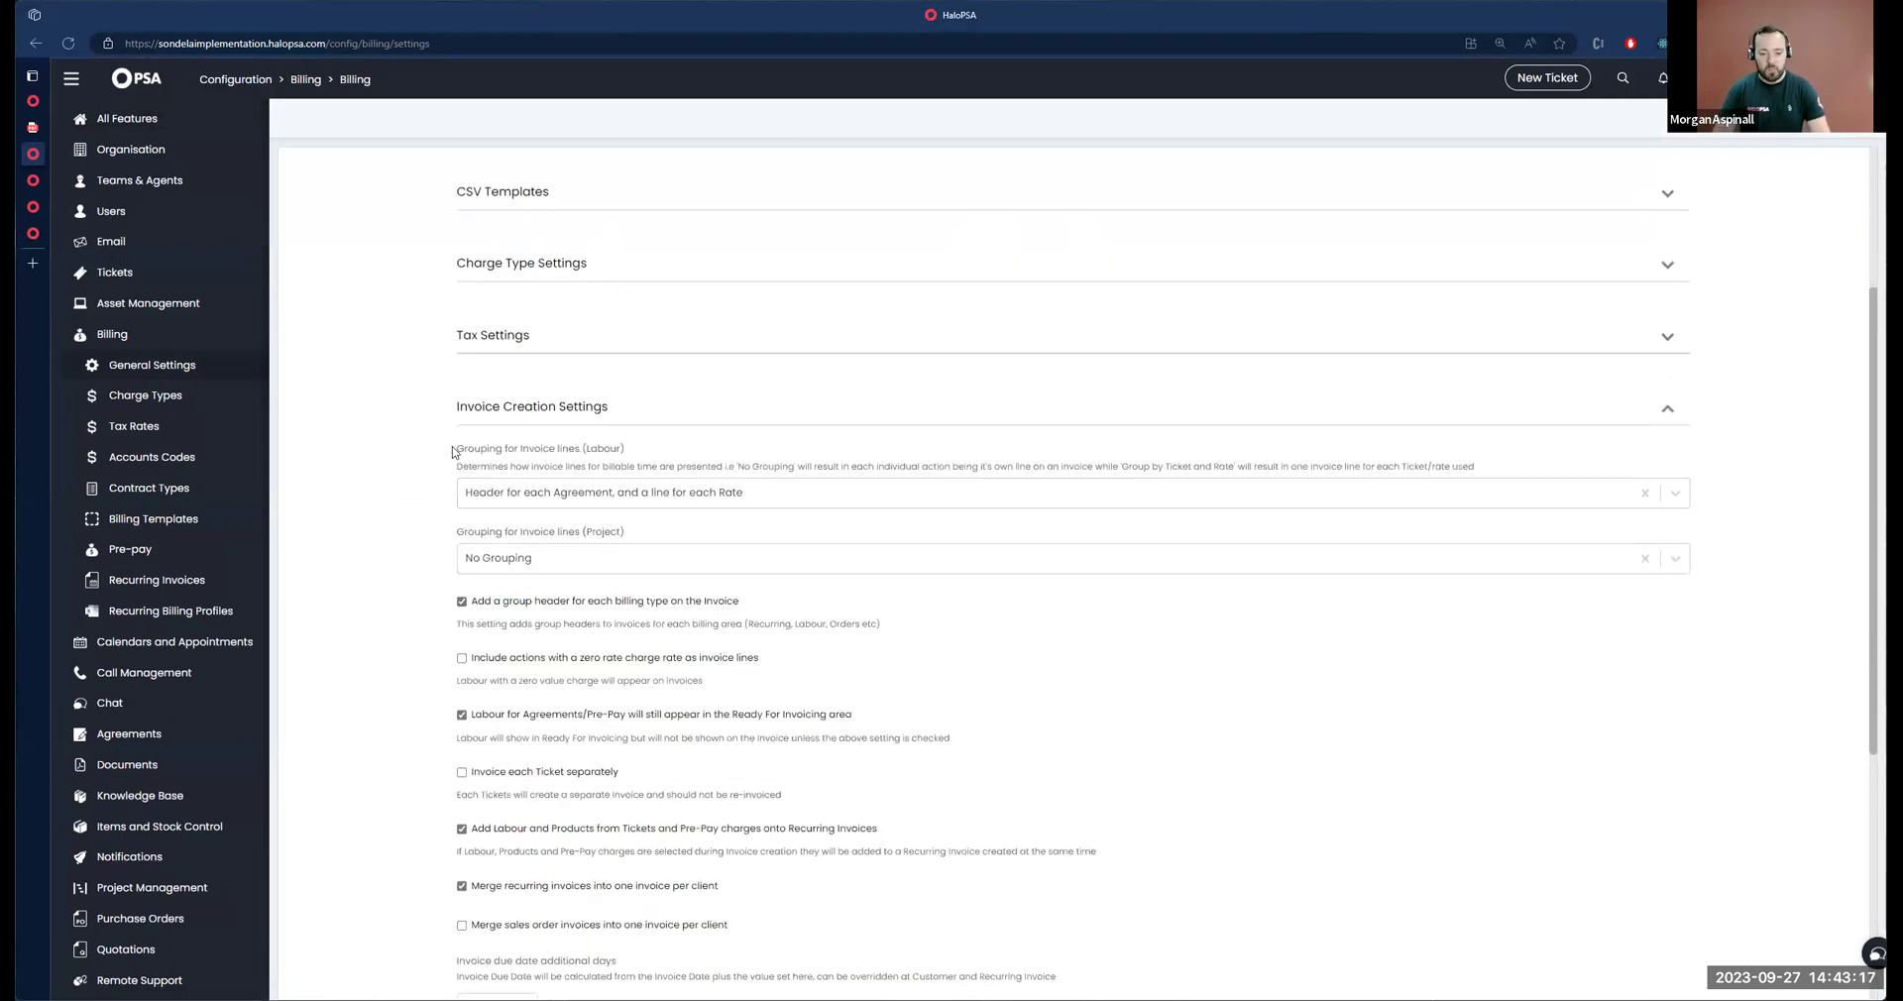
pyautogui.moveTo(452, 451); pyautogui.dragTo(639, 453)
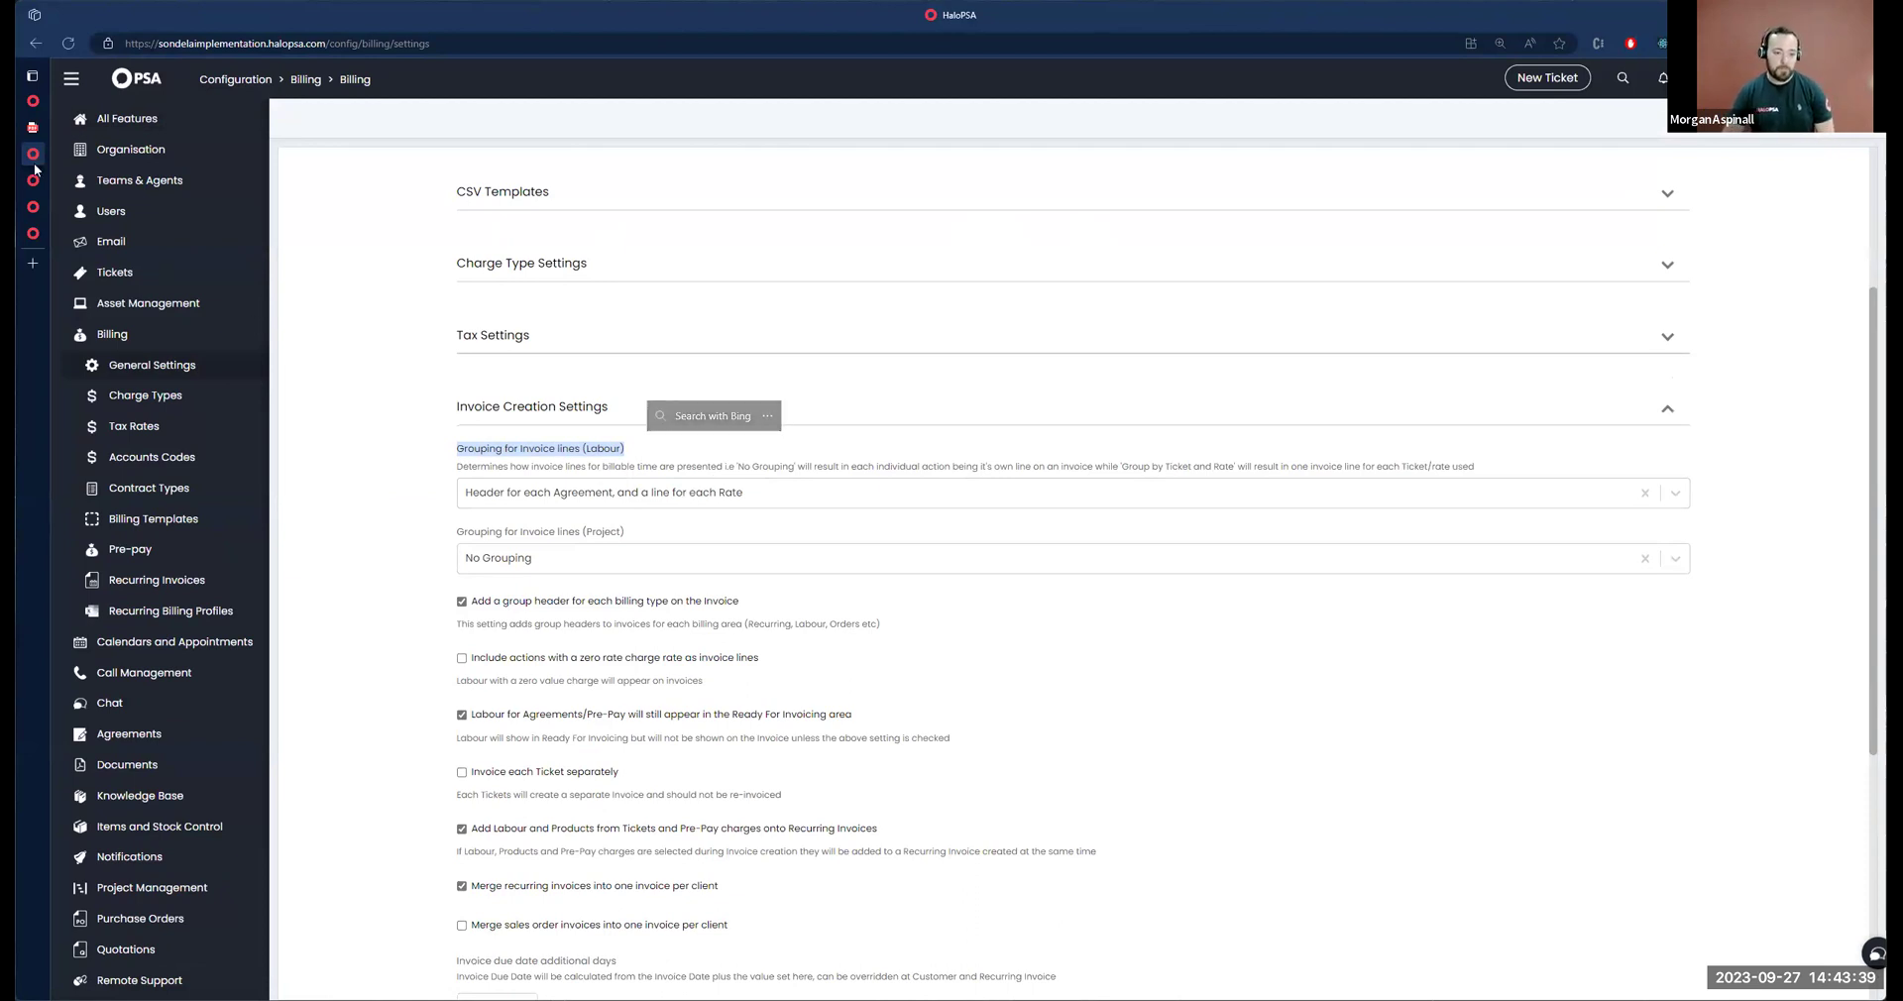
# Step: Return to the generated invoice PDF and compare its On-Site Support line with the Contract Time Breakdown page
pyautogui.click(35, 207)
pyautogui.click(36, 233)
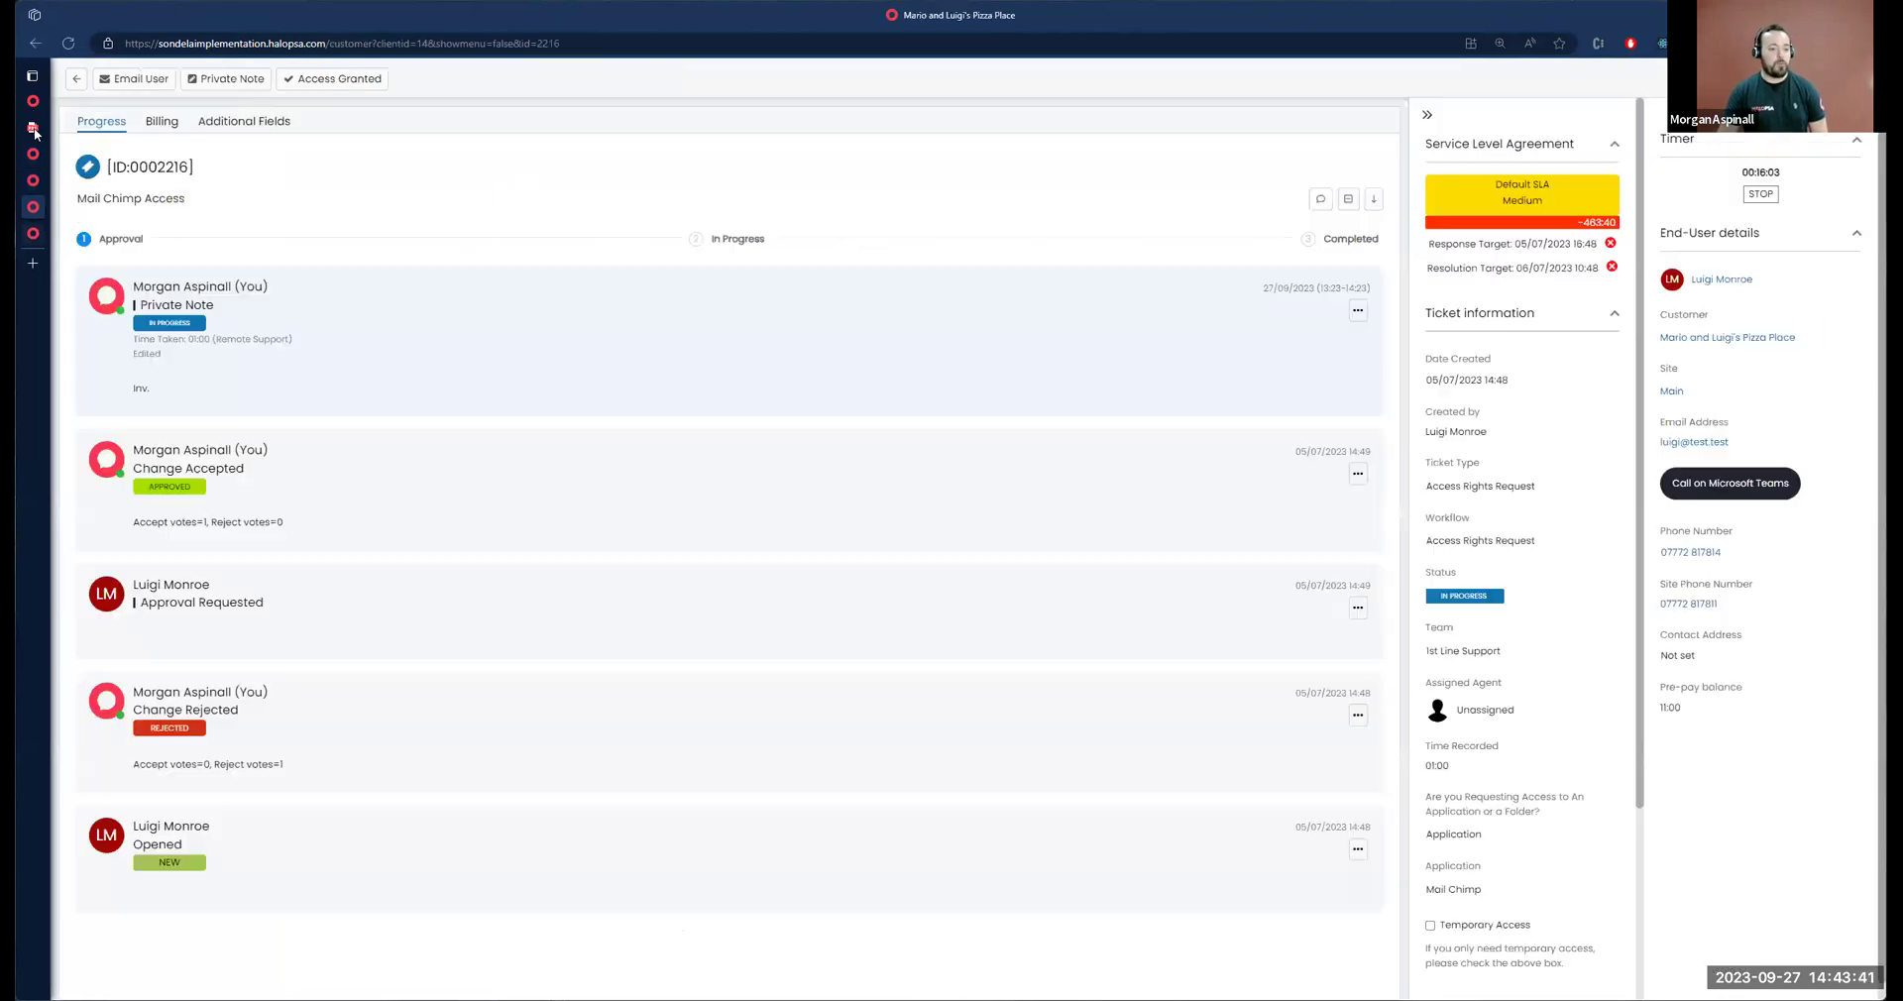
pyautogui.click(33, 127)
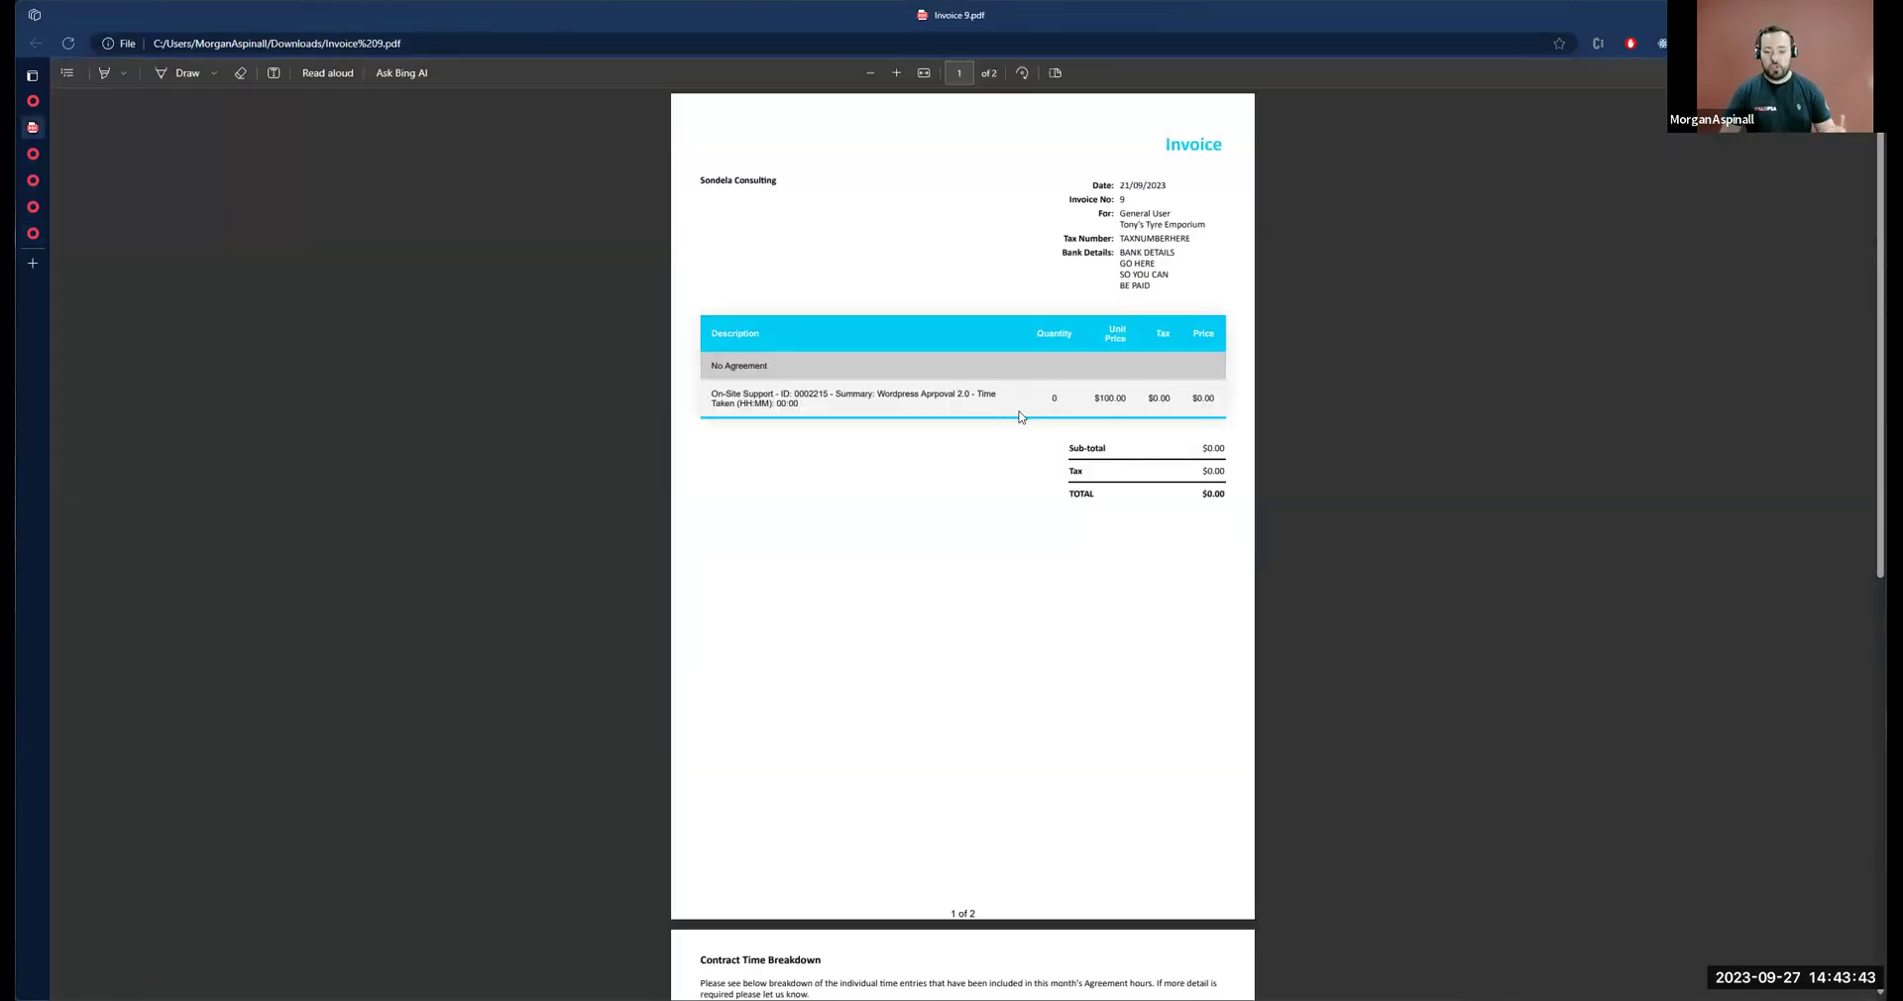
pyautogui.moveTo(995, 394); pyautogui.dragTo(900, 398)
pyautogui.scroll(-8, 900, 398)
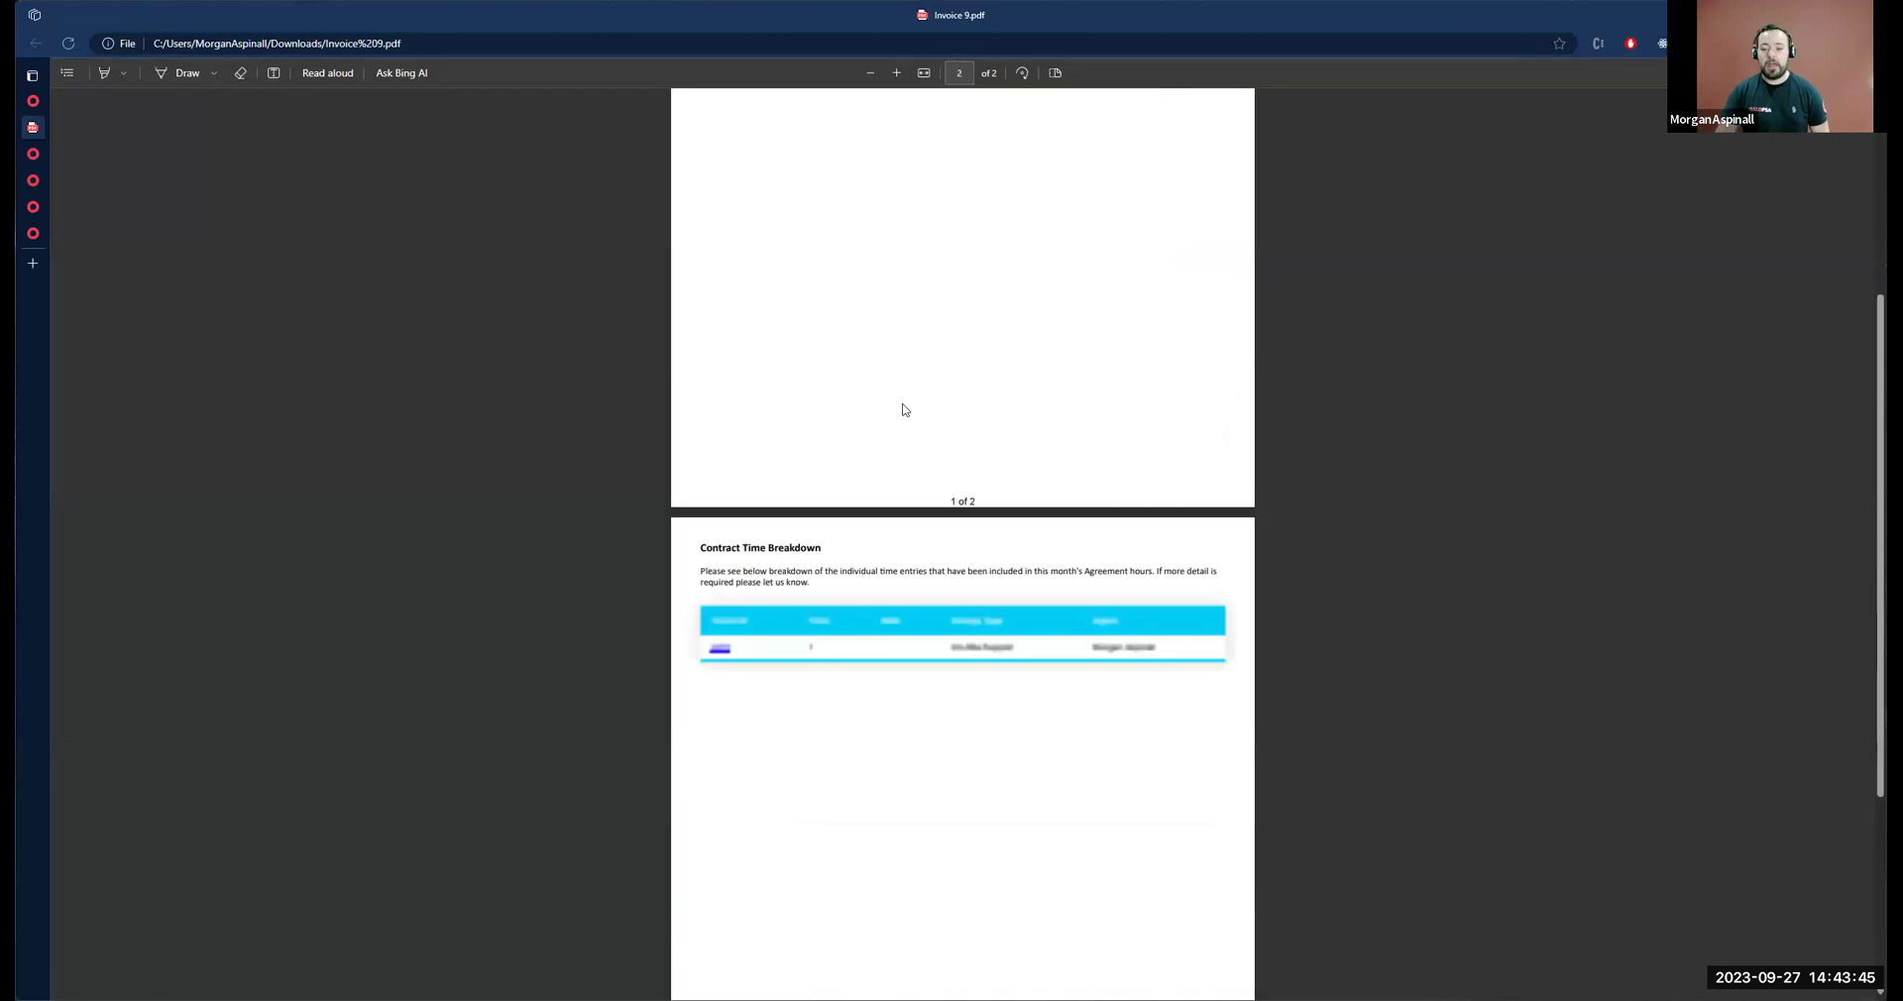